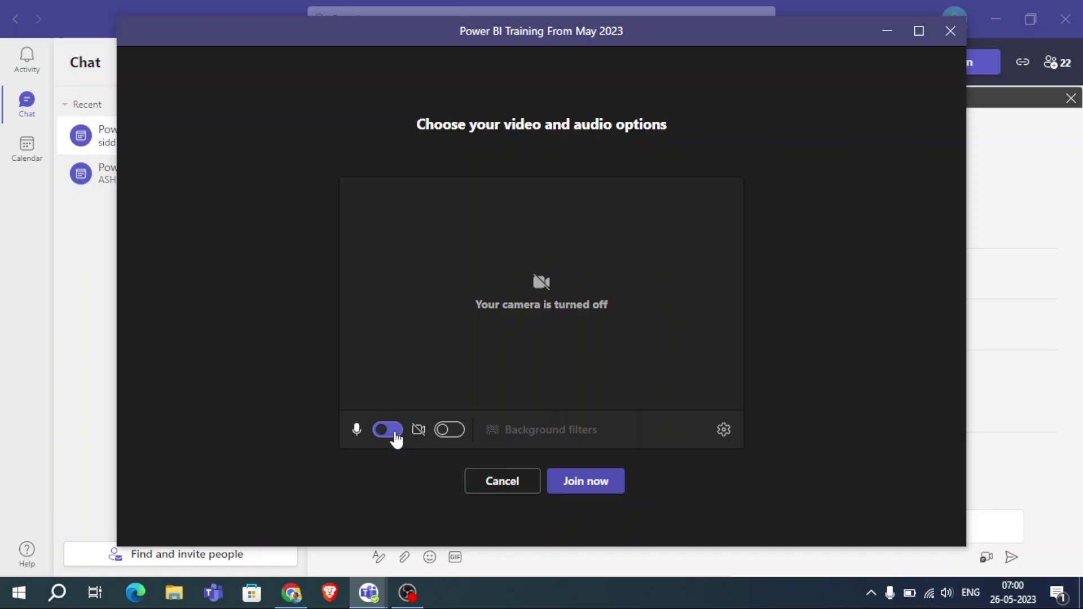
Join the Power BI Training meeting with the microphone and camera off and maximize the meeting window.
left_click(396, 431)
left_click(569, 483)
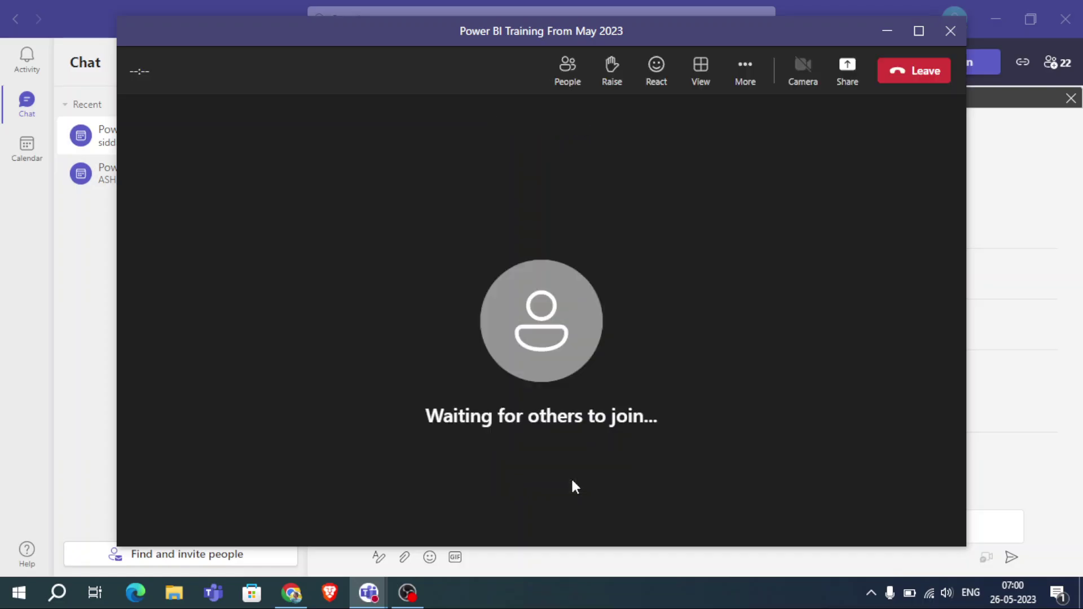
left_click(918, 31)
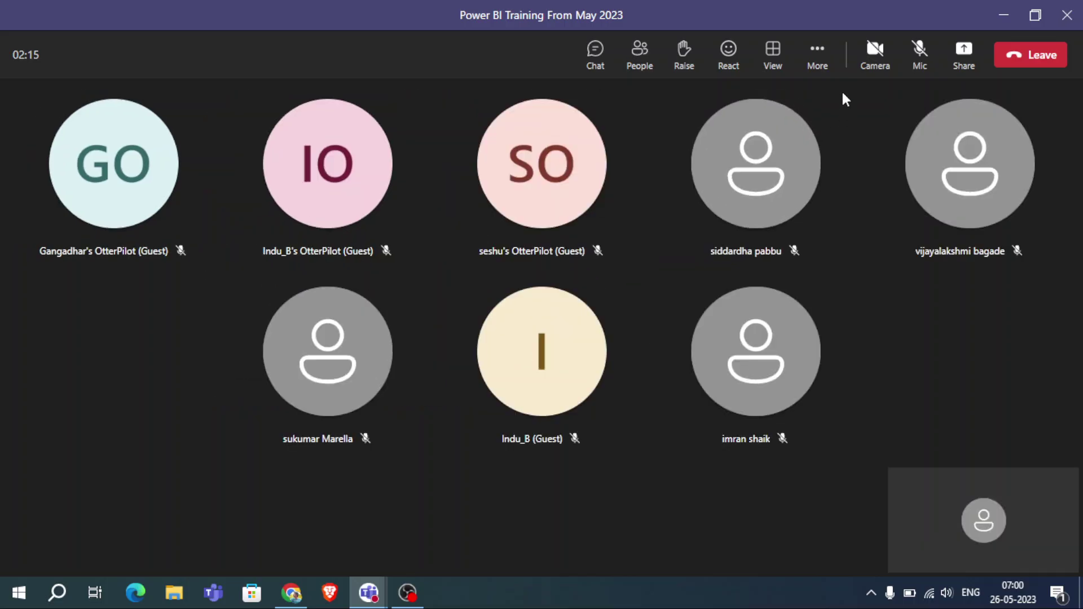
left_click(825, 67)
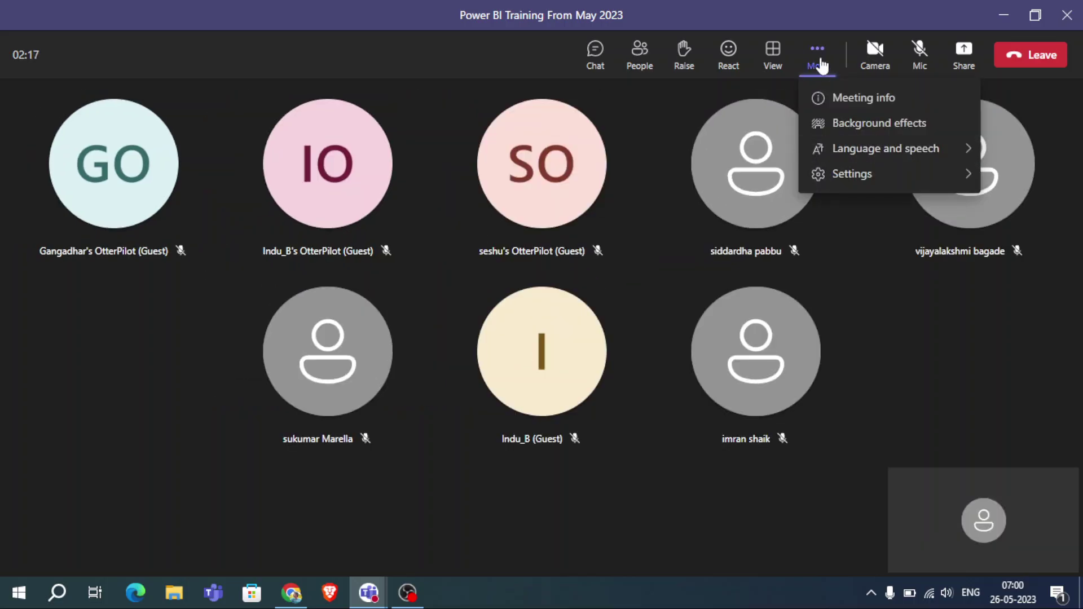
left_click(956, 333)
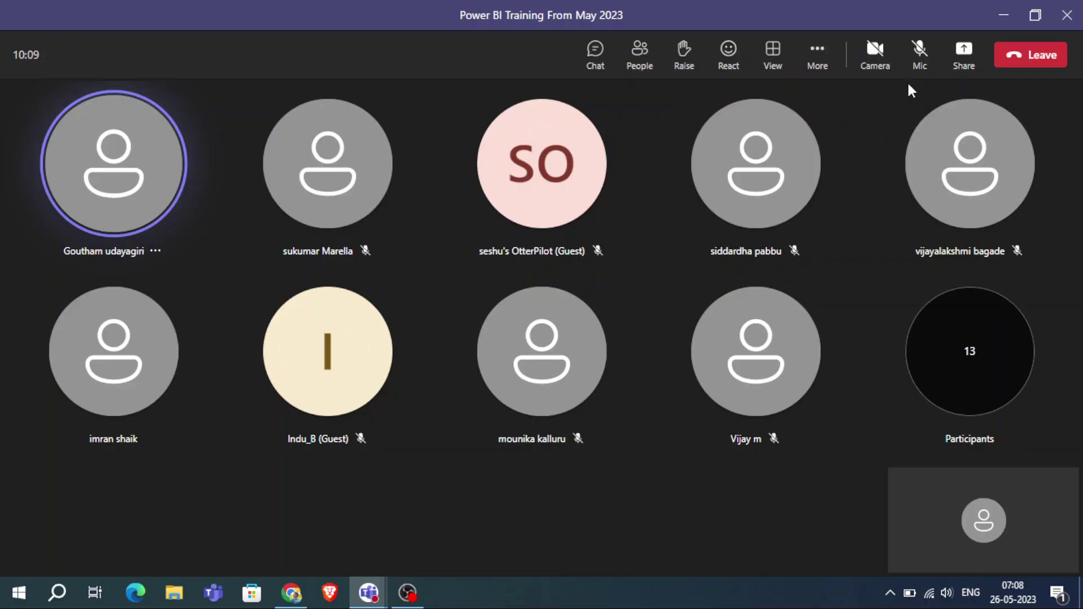
Unmute the microphone and mute it again, twice.
key("ctrl+shift+m")
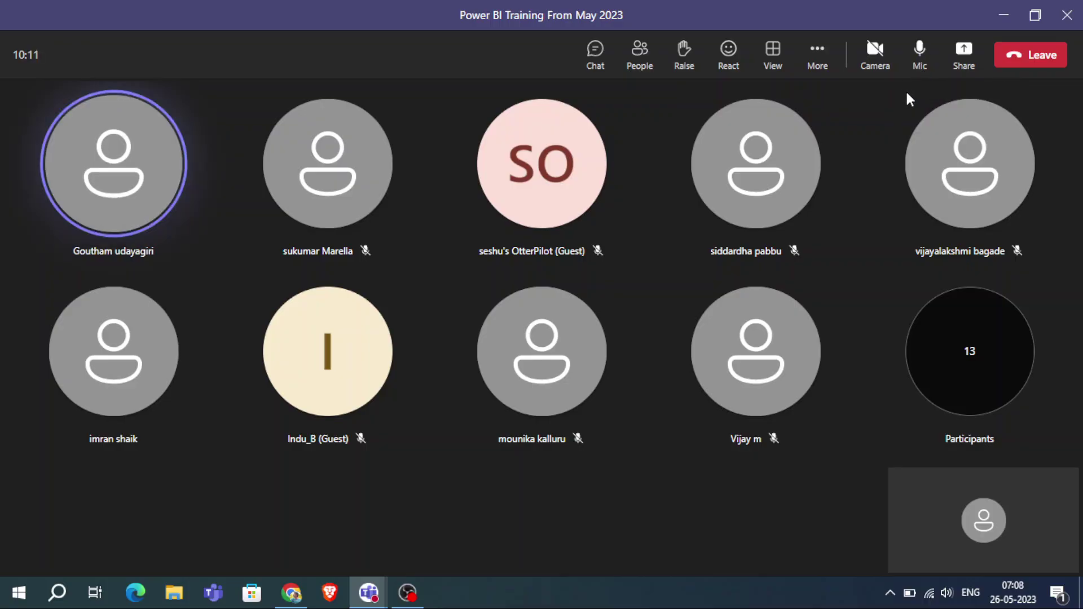
left_click(923, 75)
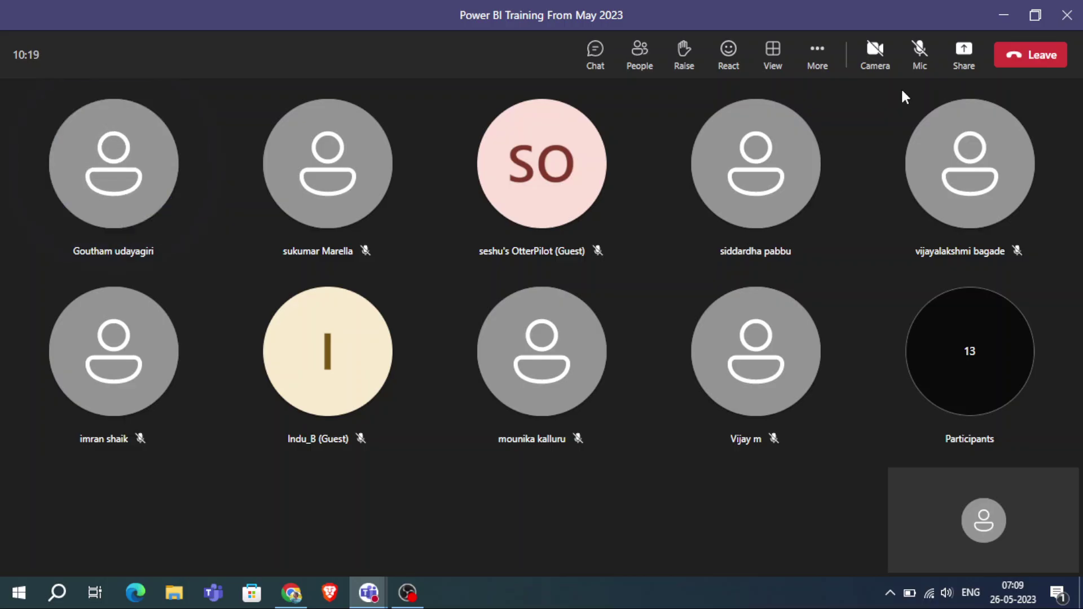
left_click(923, 67)
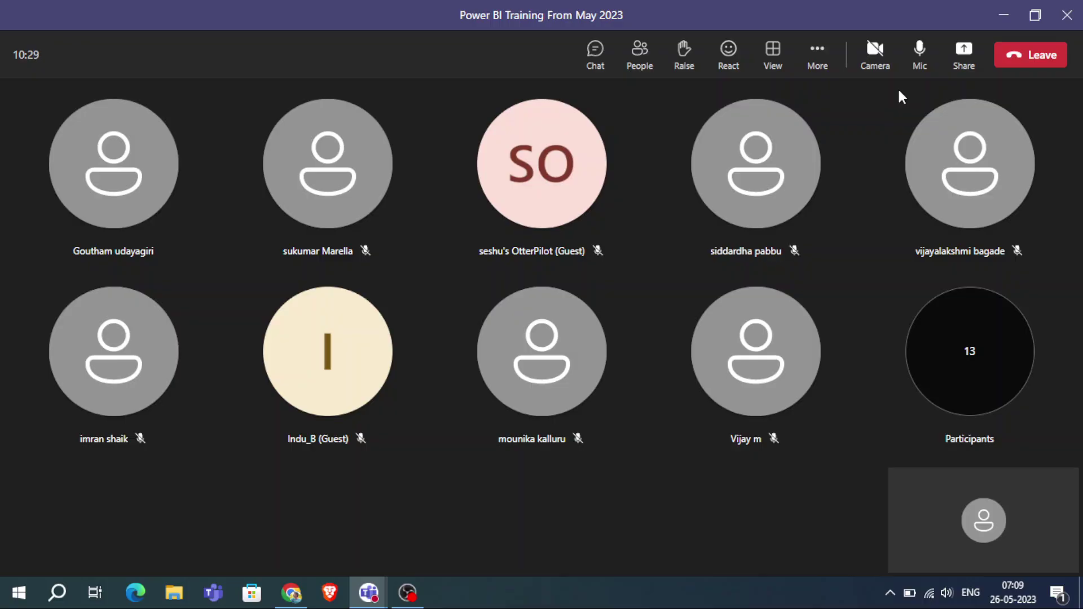
left_click(919, 59)
Switch the meeting window to full screen.
left_click(801, 73)
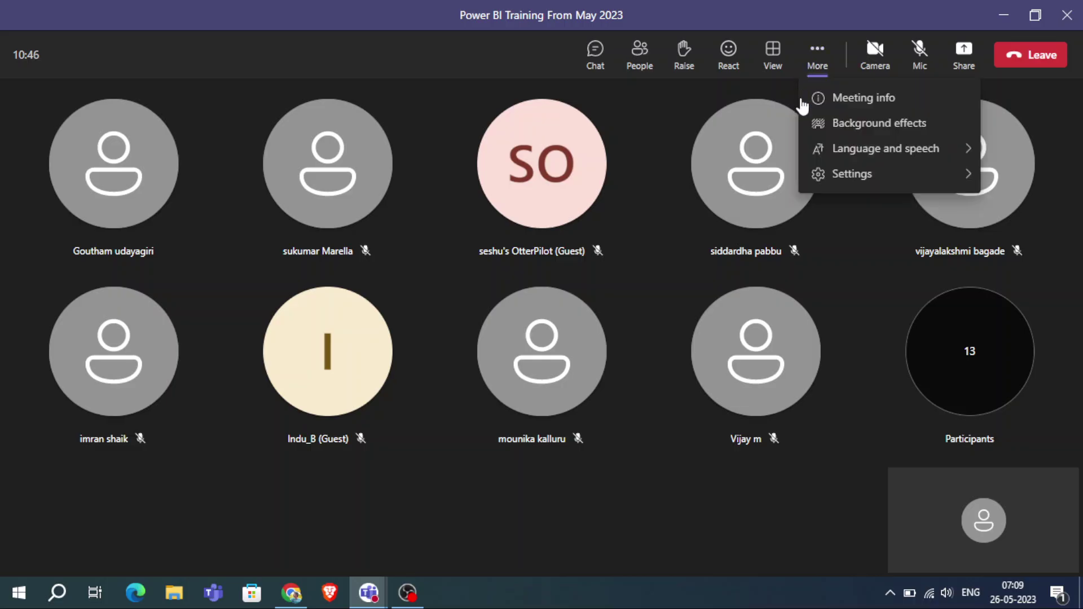
left_click(782, 66)
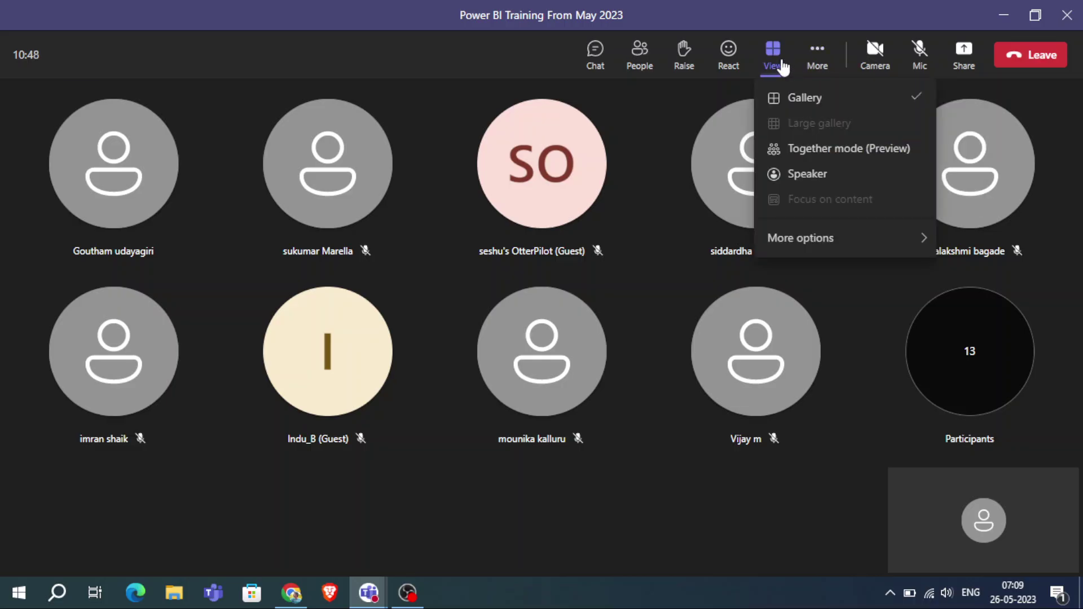
left_click(778, 244)
left_click(692, 293)
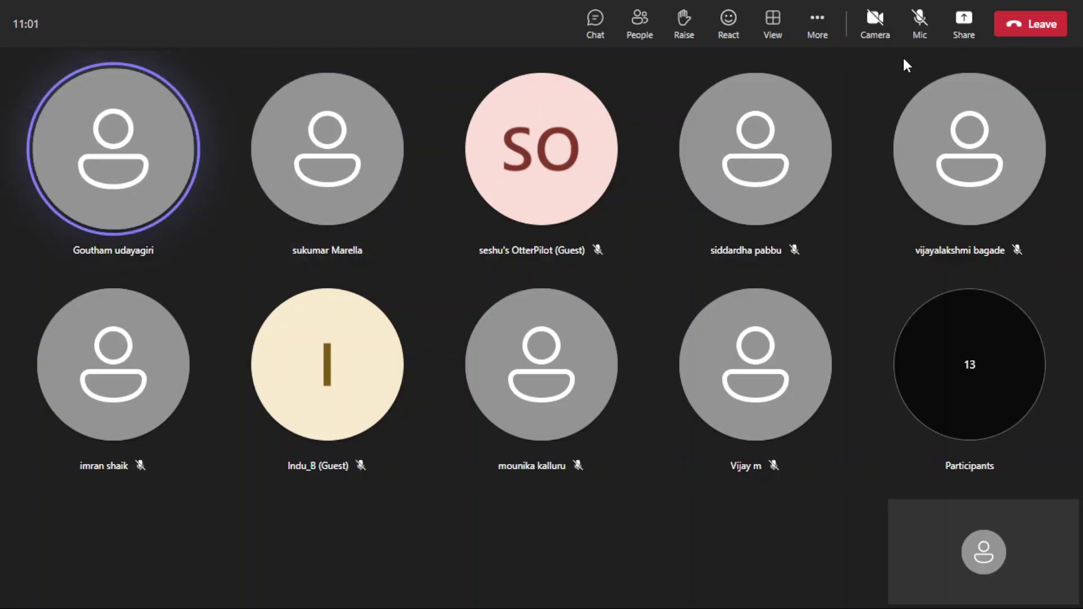
Raise the system volume to 54 and lower it again.
key("XF86AudioRaiseVolume")
key("XF86AudioRaiseVolume")
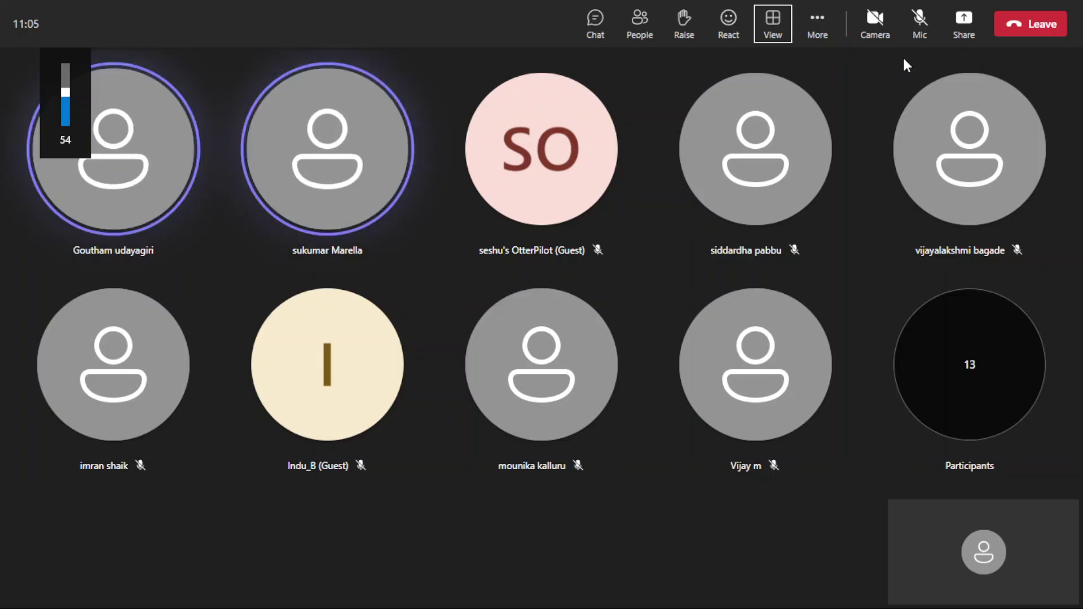
key("XF86AudioLowerVolume")
key("XF86AudioLowerVolume")
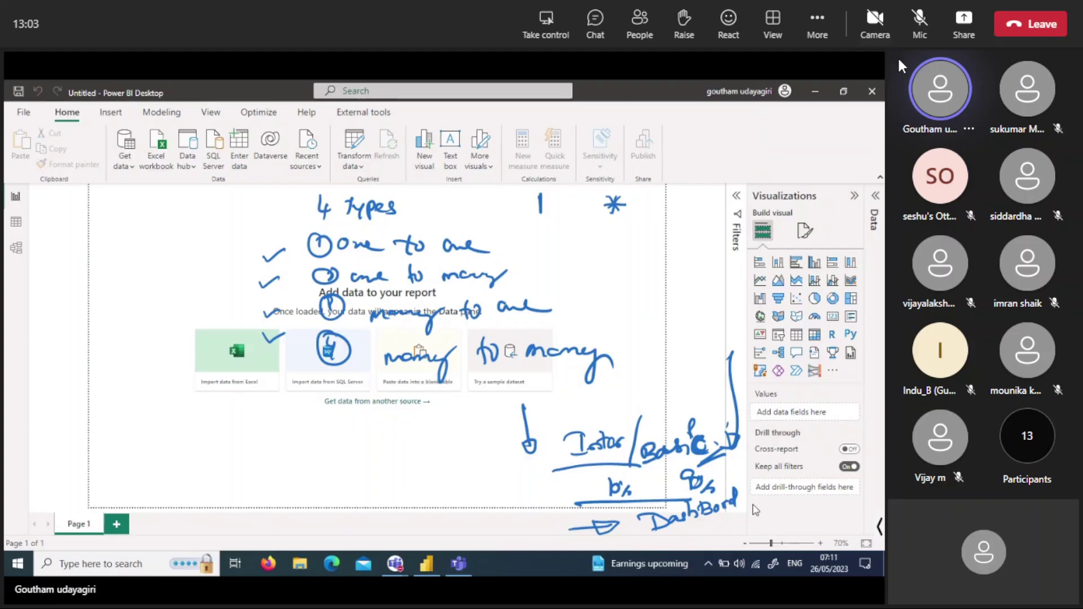
During the presenter's screen share, turn the microphone on and off again two times.
left_click(914, 28)
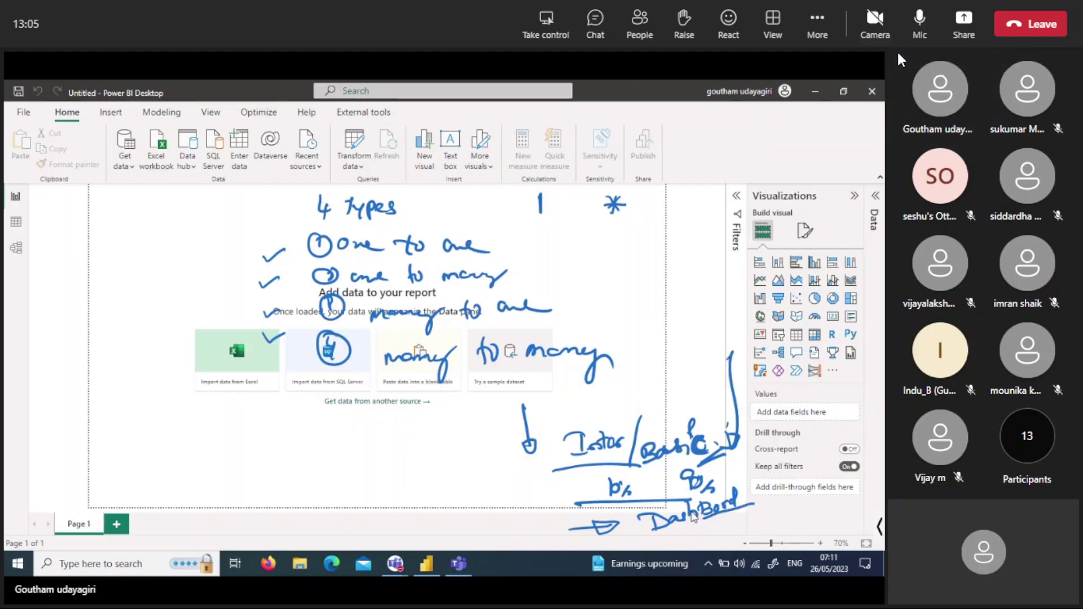
key("ctrl+shift+m")
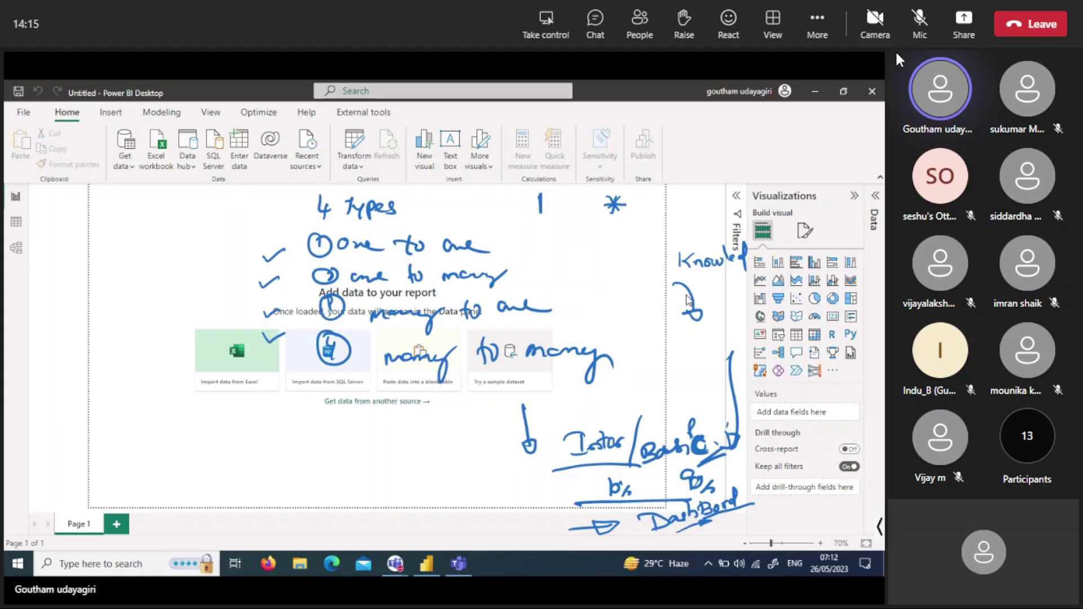
left_click(919, 22)
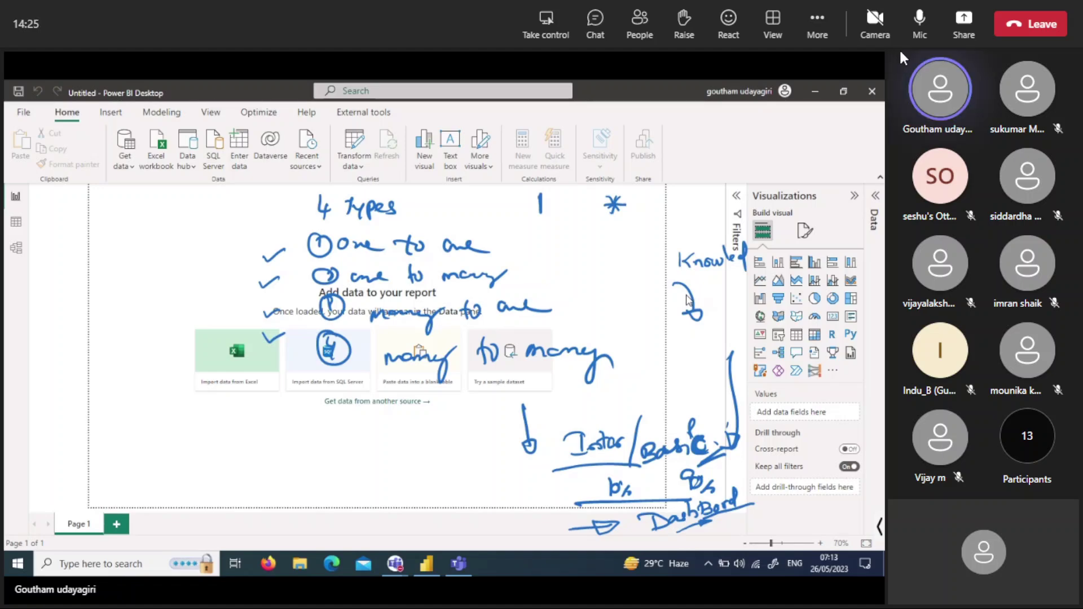
left_click(920, 22)
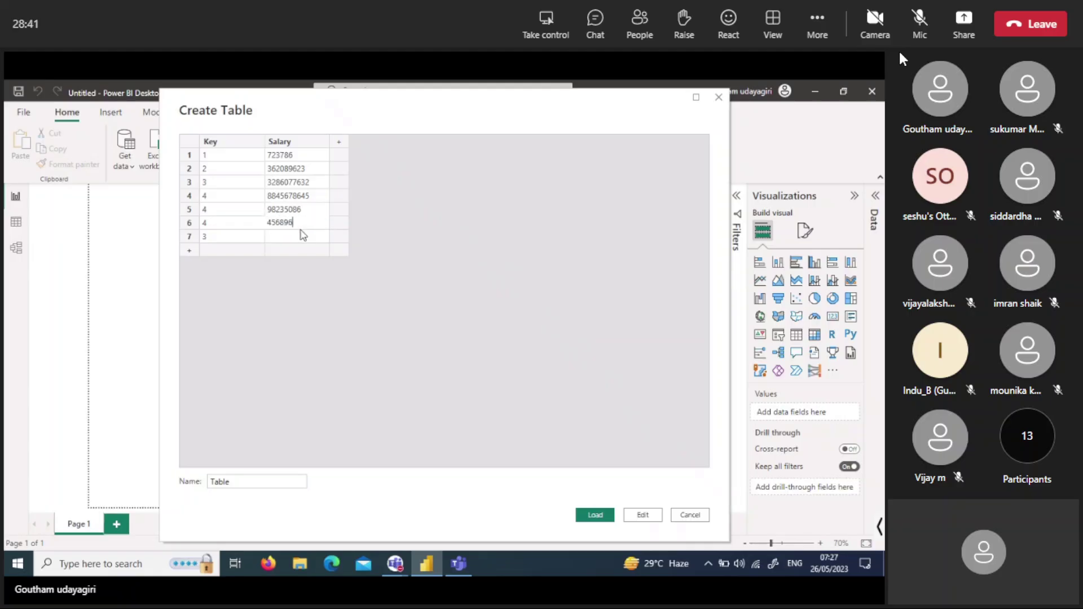
Enter the salary 85378686 in row 7, name the new table Table A and load it.
type("85378686")
left_click(260, 481)
type("A")
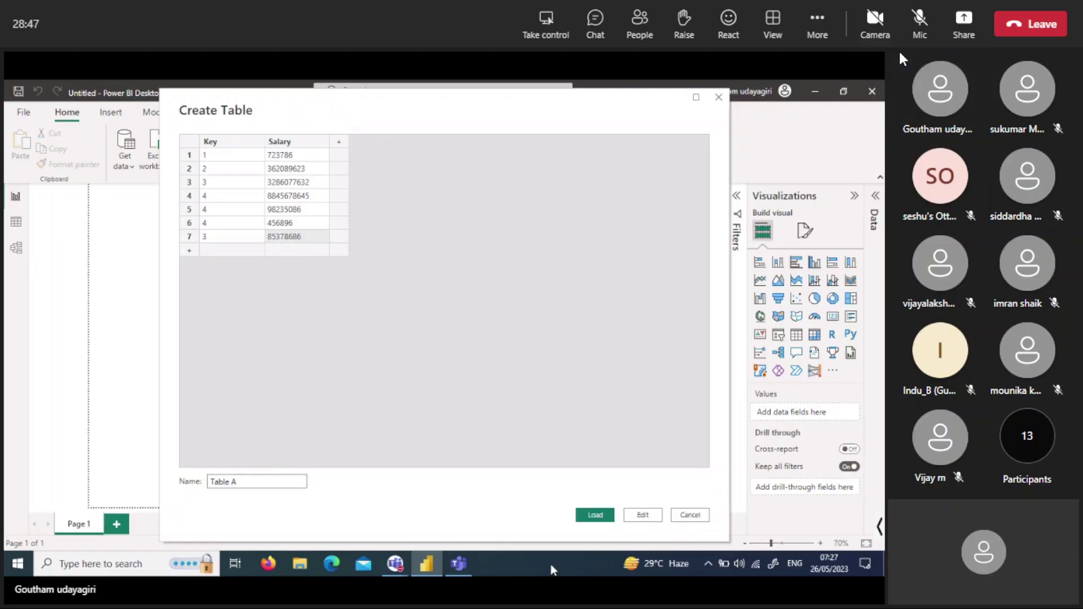
left_click(596, 517)
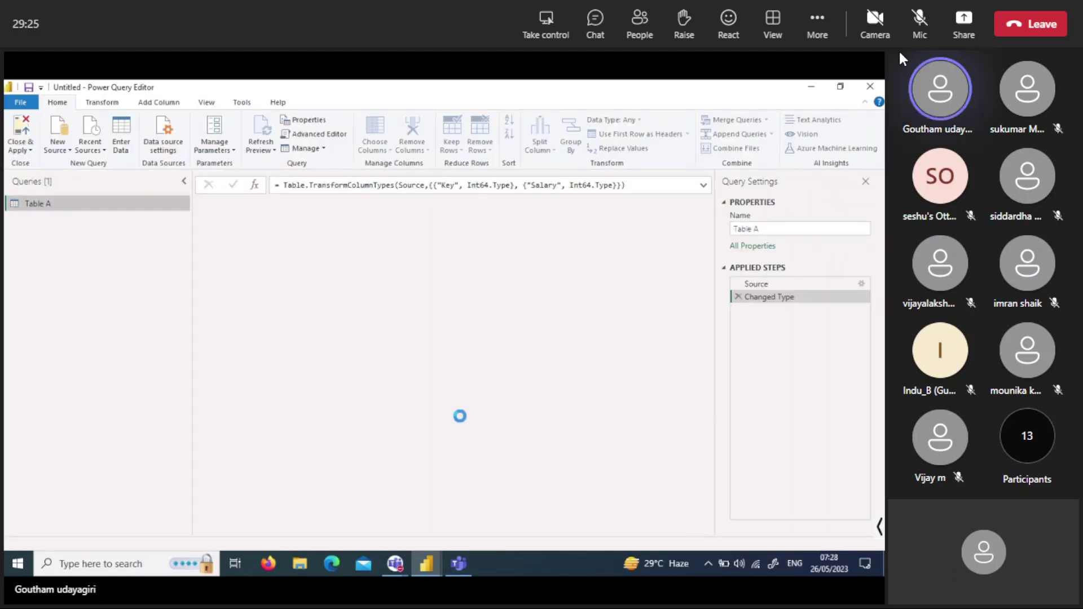
Duplicate the Table A query and open the duplicate's Source step for editing.
right_click(118, 210)
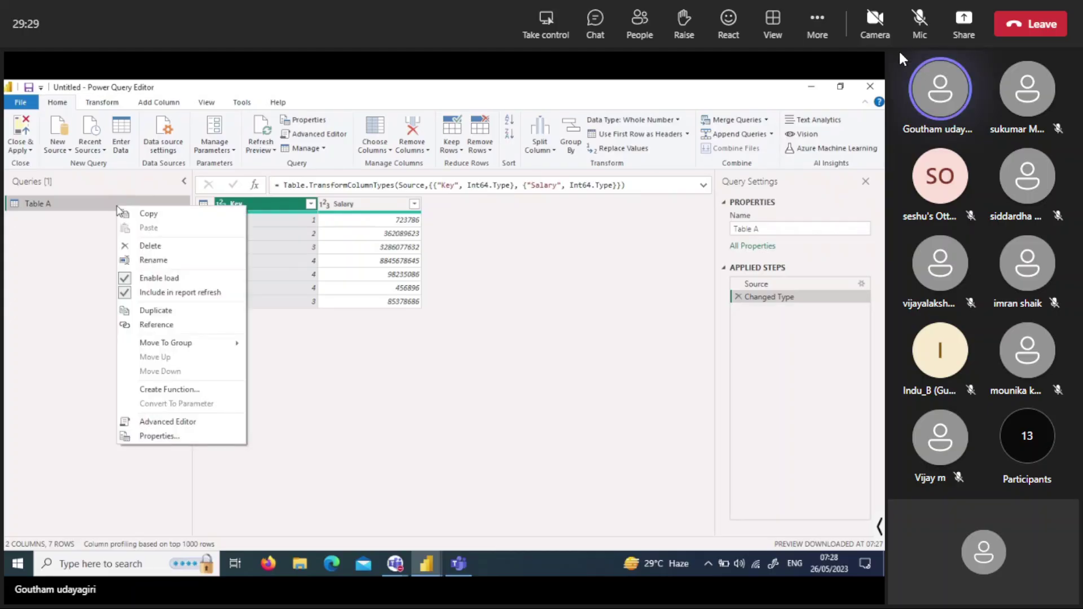
left_click(172, 316)
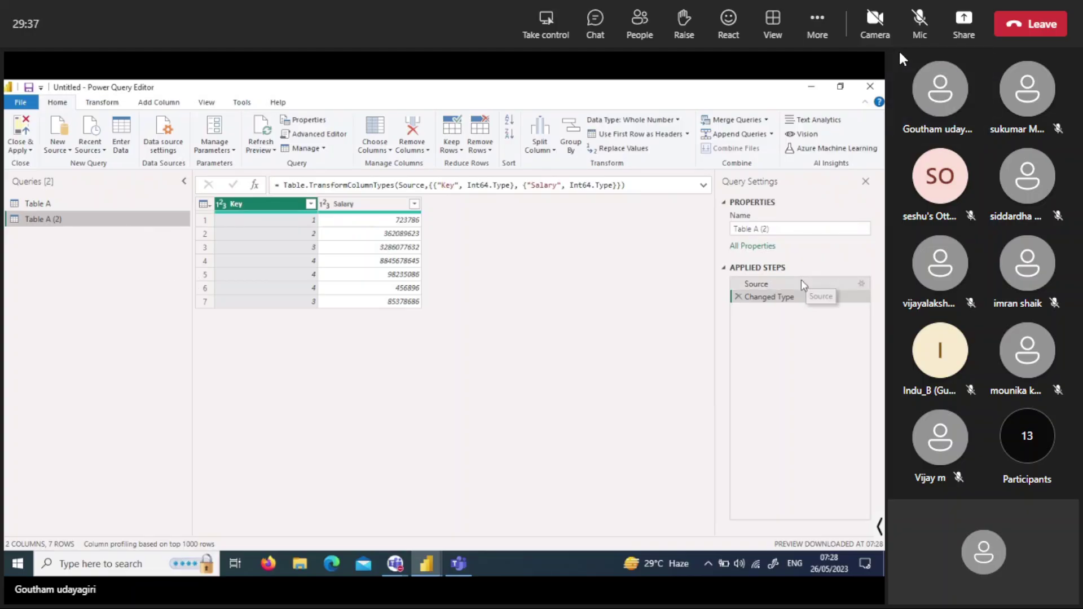
left_click(859, 286)
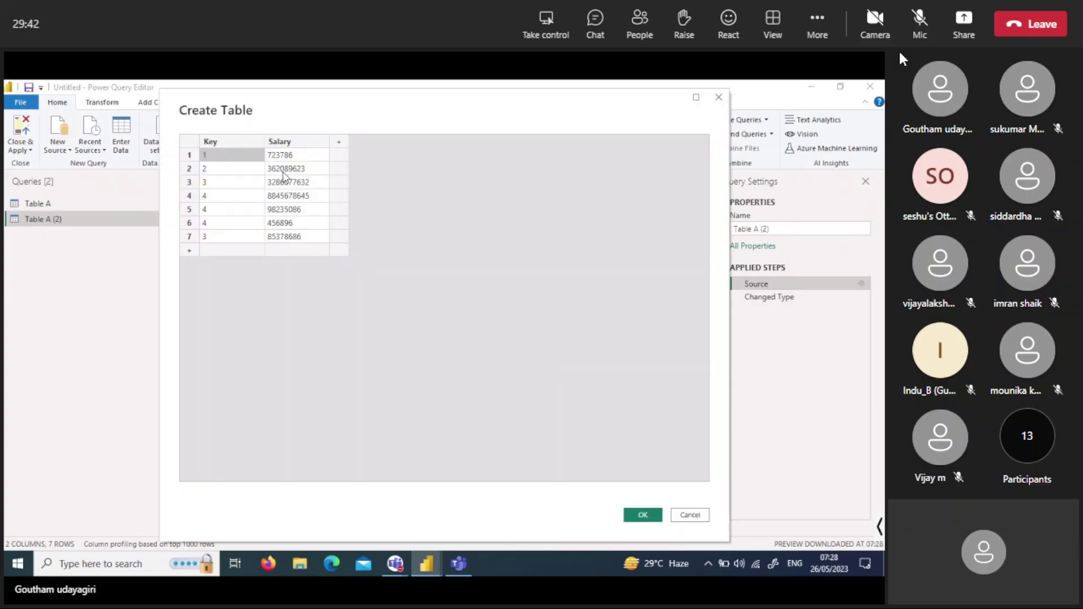
Set row 3's key to 2 and add rows 8 and 9 with the keys 3 and 5.
left_click(306, 147)
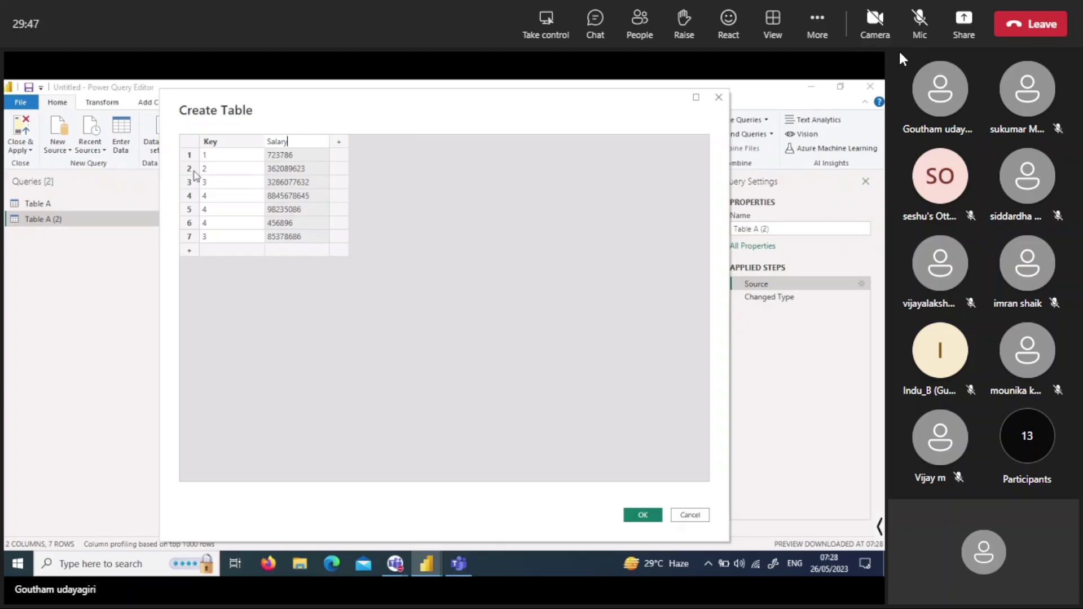
left_click(218, 183)
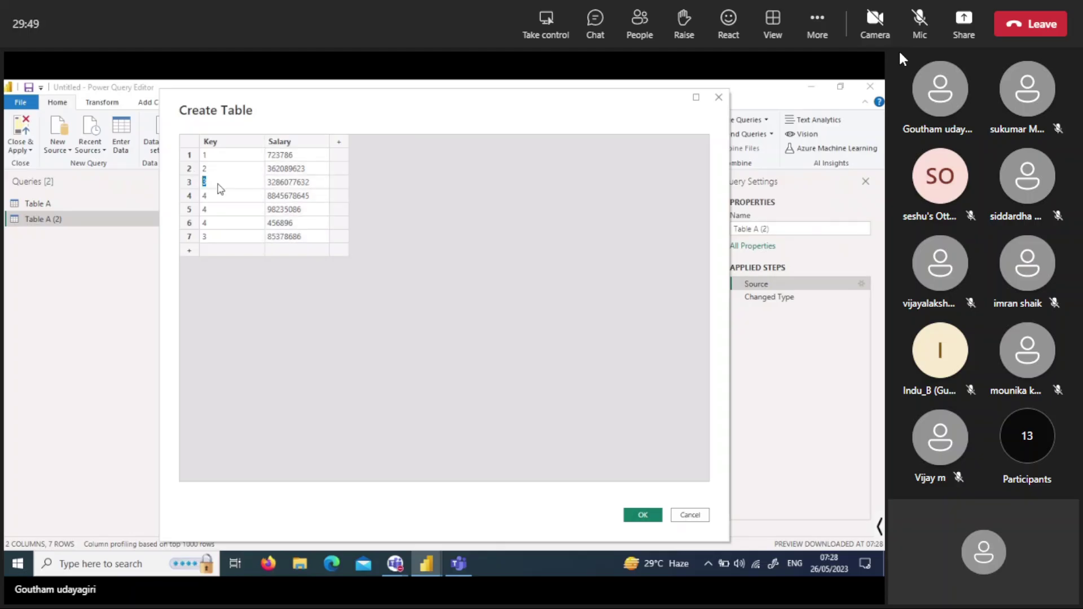
type("2")
left_click(189, 252)
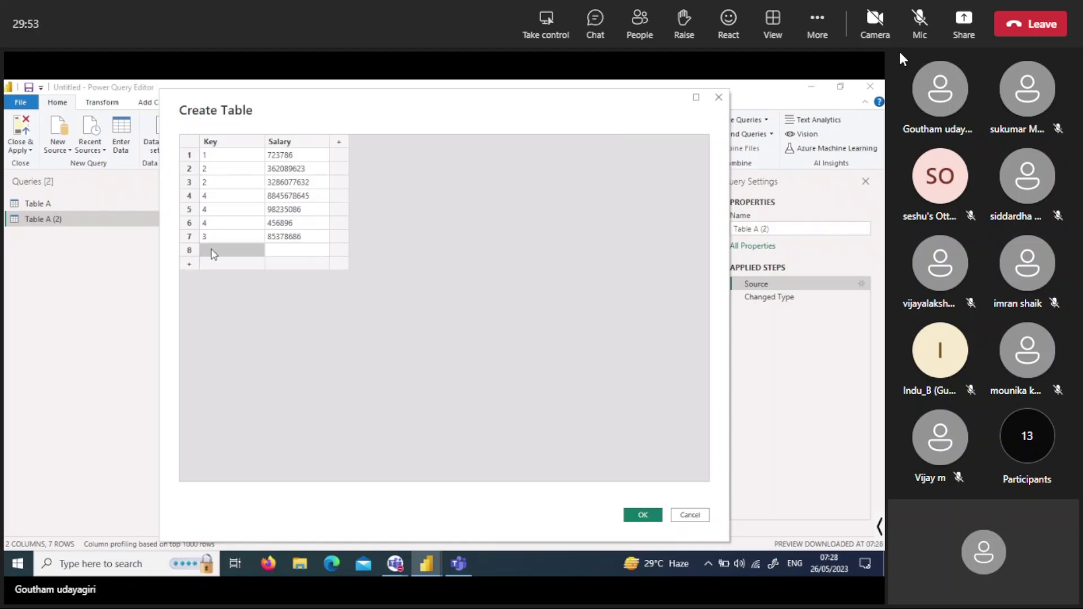
left_click(213, 252)
type("3")
left_click(187, 266)
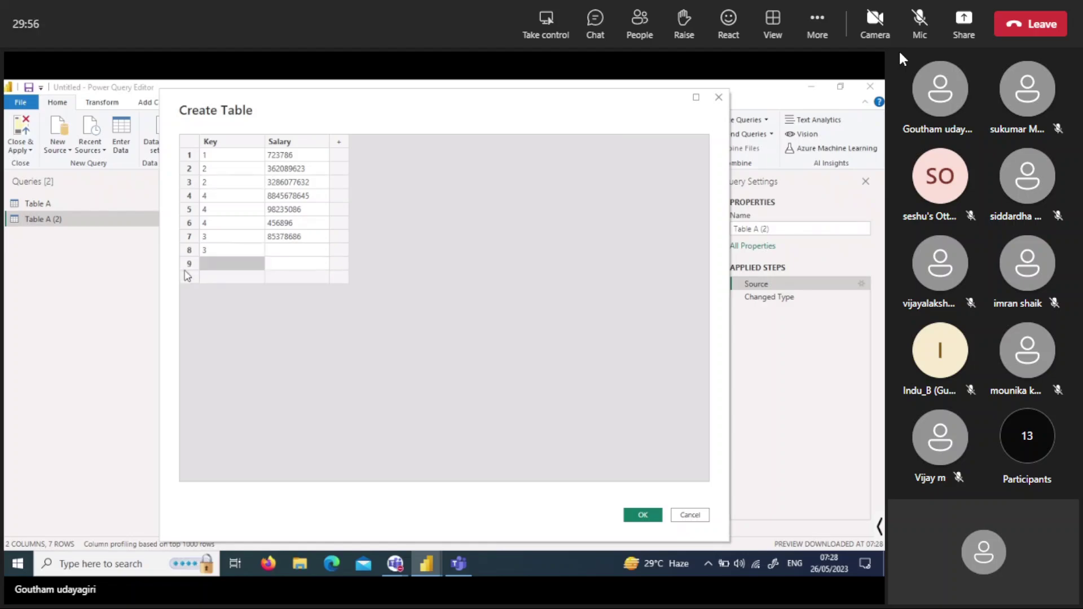
left_click(215, 268)
type("5")
Clear the Salary values in rows 1 to 7 and rename the column Address.
left_click(275, 252)
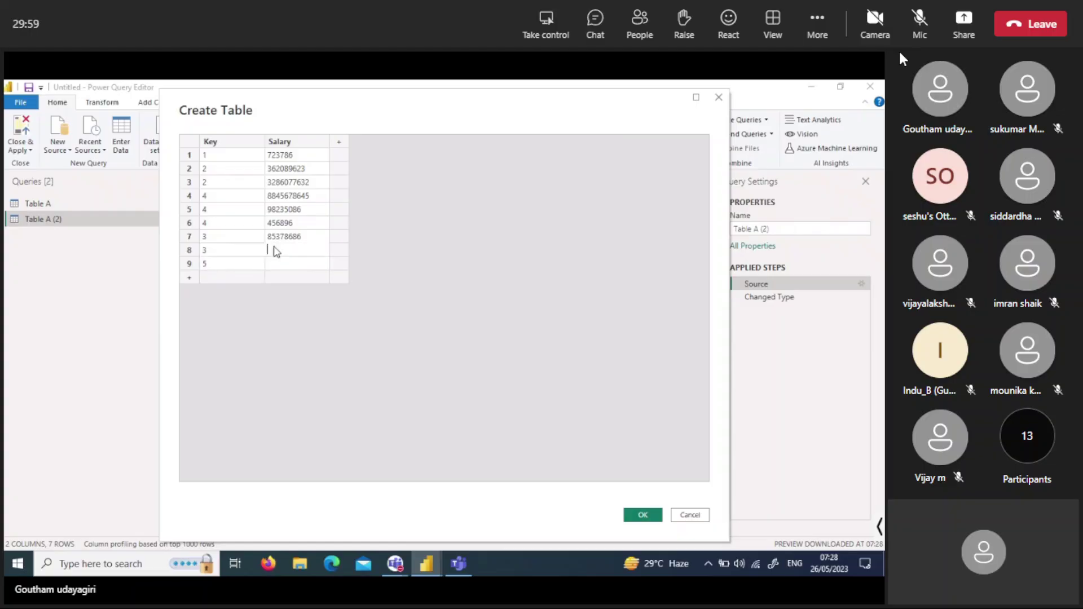
left_click(299, 155)
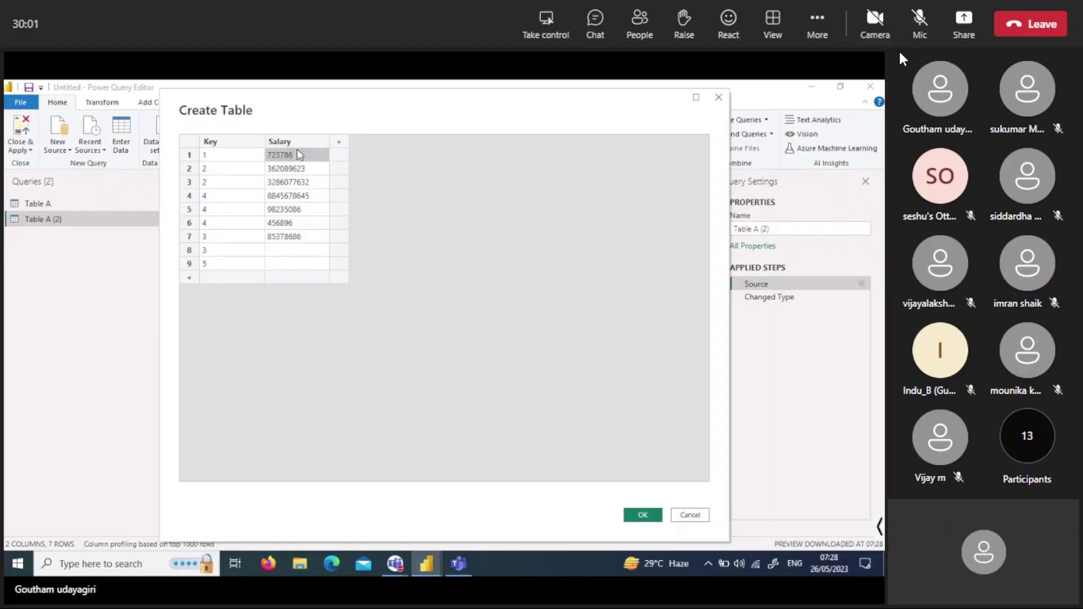
left_click_drag(299, 155, 300, 237)
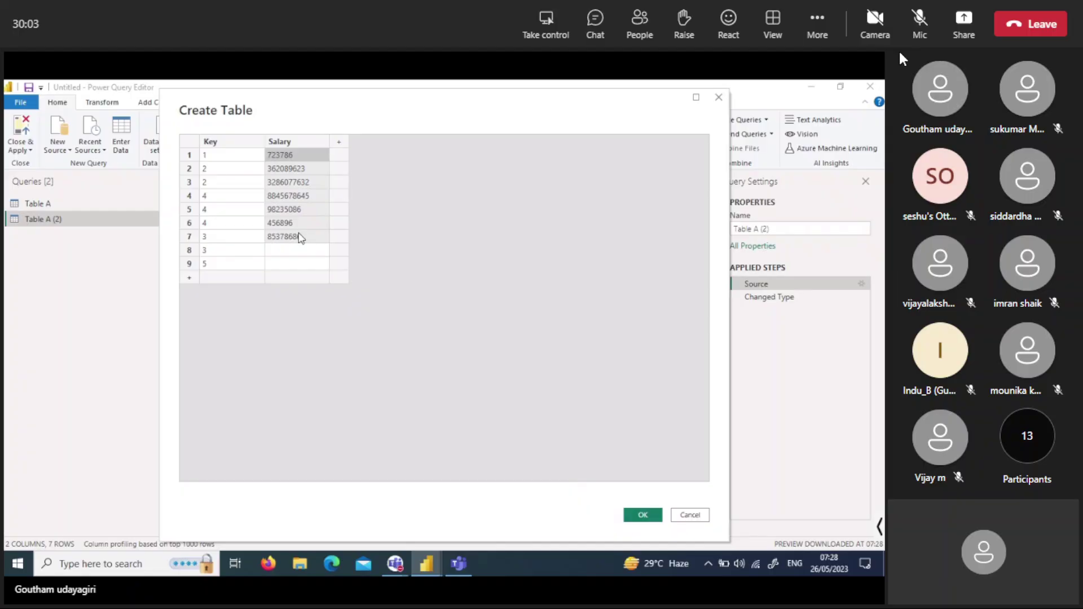
key("Delete")
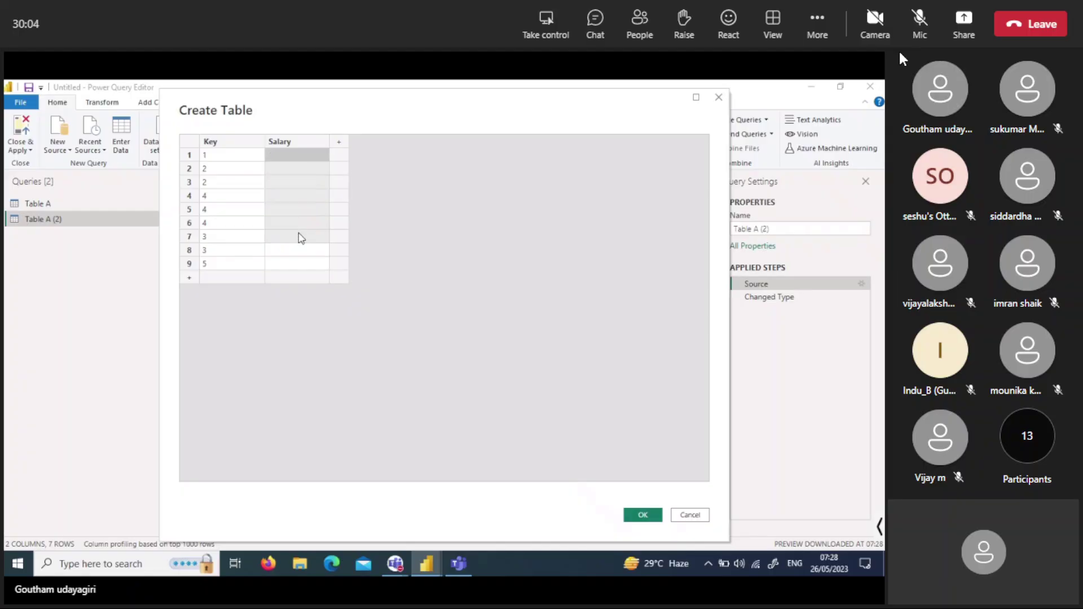
double_click(299, 147)
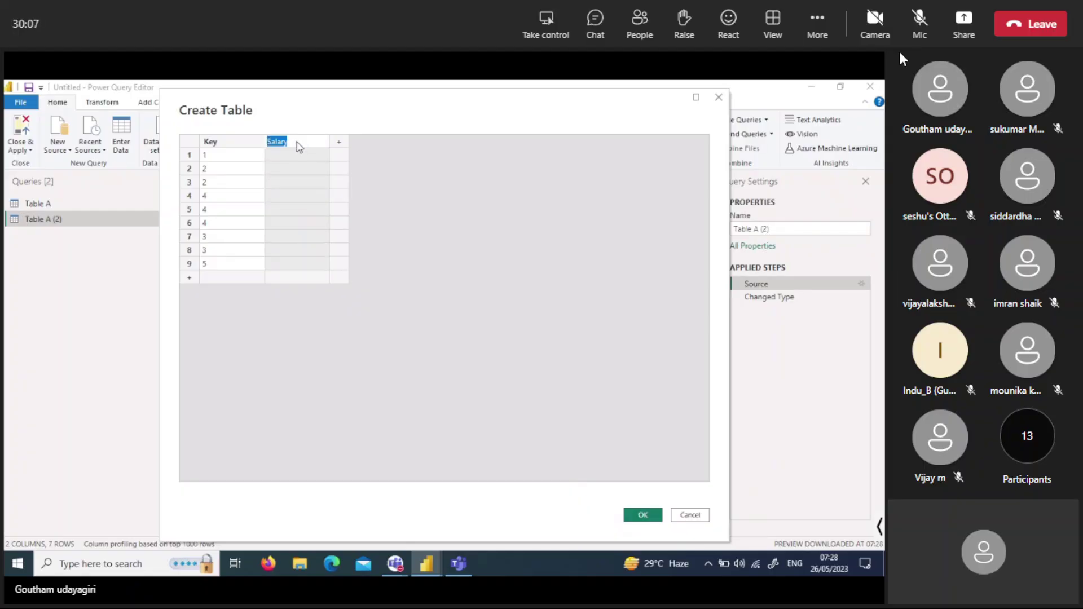
type("Address")
left_click(289, 160)
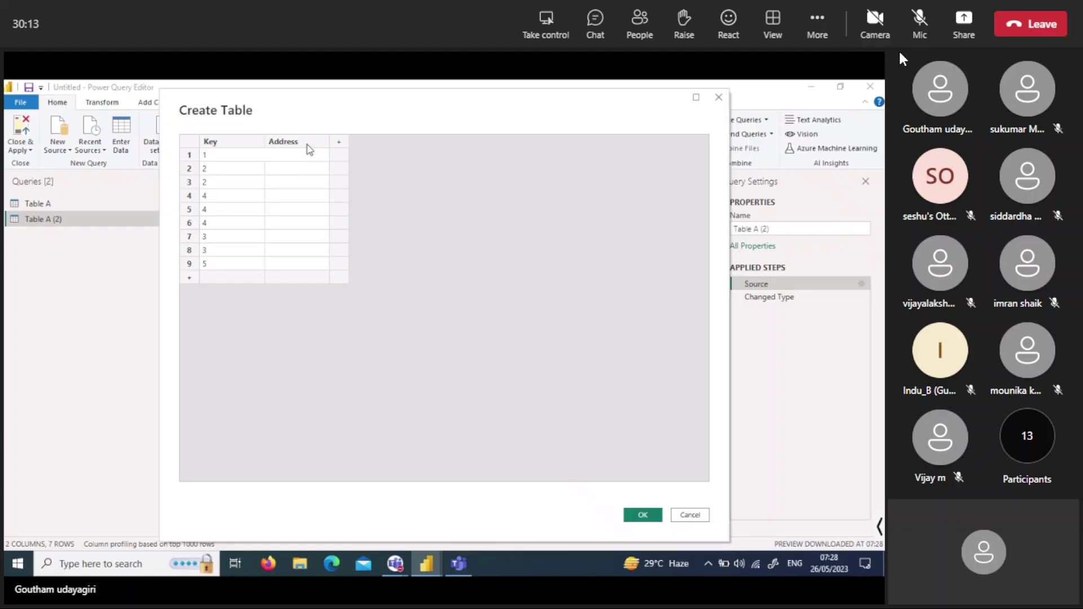
double_click(308, 144)
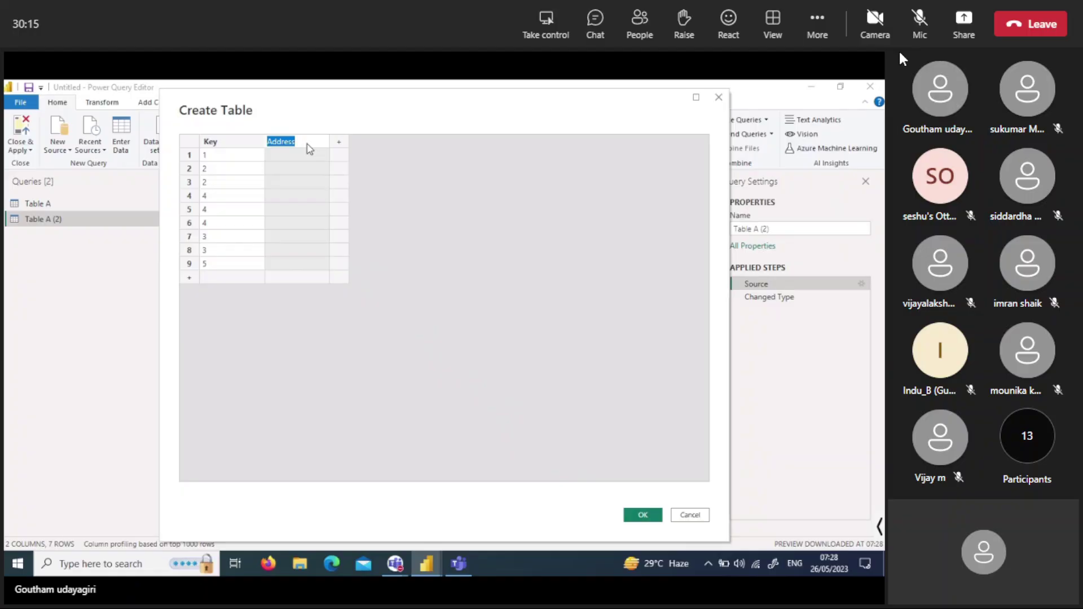
type("Gender")
key("BackSpace")
key("BackSpace")
key("BackSpace")
key("BackSpace")
key("BackSpace")
key("BackSpace")
type("Address")
Enter nellore as the Address in row 1 and Chitoor in row 2.
left_click(297, 157)
type("nellore")
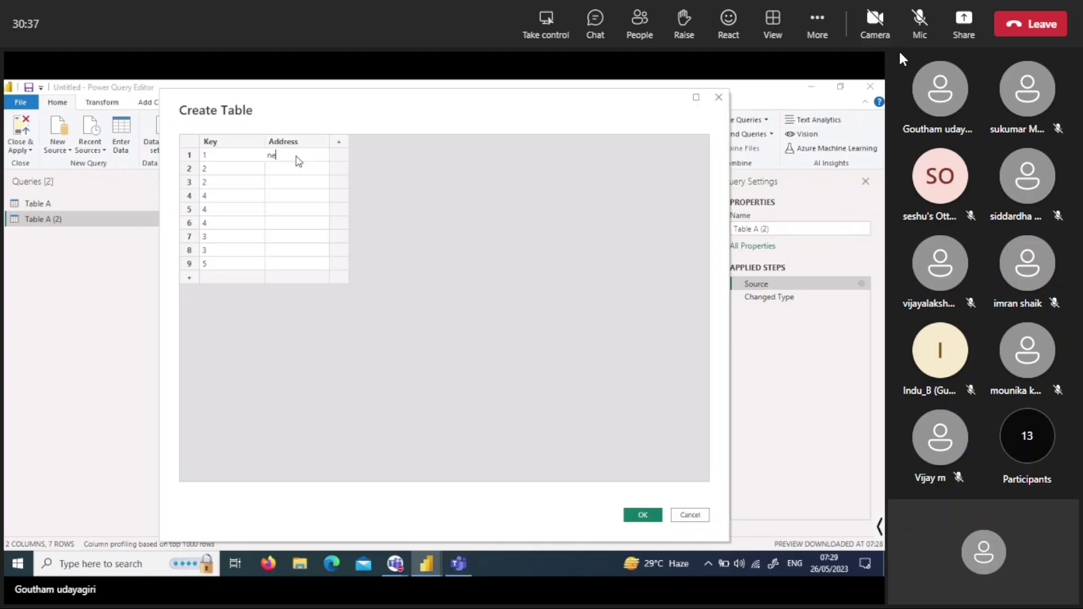
left_click(277, 171)
type("c")
type("ittor")
left_click(278, 182)
left_click(287, 171)
left_click(289, 170)
key("BackSpace")
type("Chittoor")
Copy the Address value Chitoor from row 2 into row 3.
left_click(279, 186)
left_click(279, 186)
double_click(297, 171)
key("ctrl+c")
left_click(286, 186)
left_click(285, 187)
key("ctrl+v")
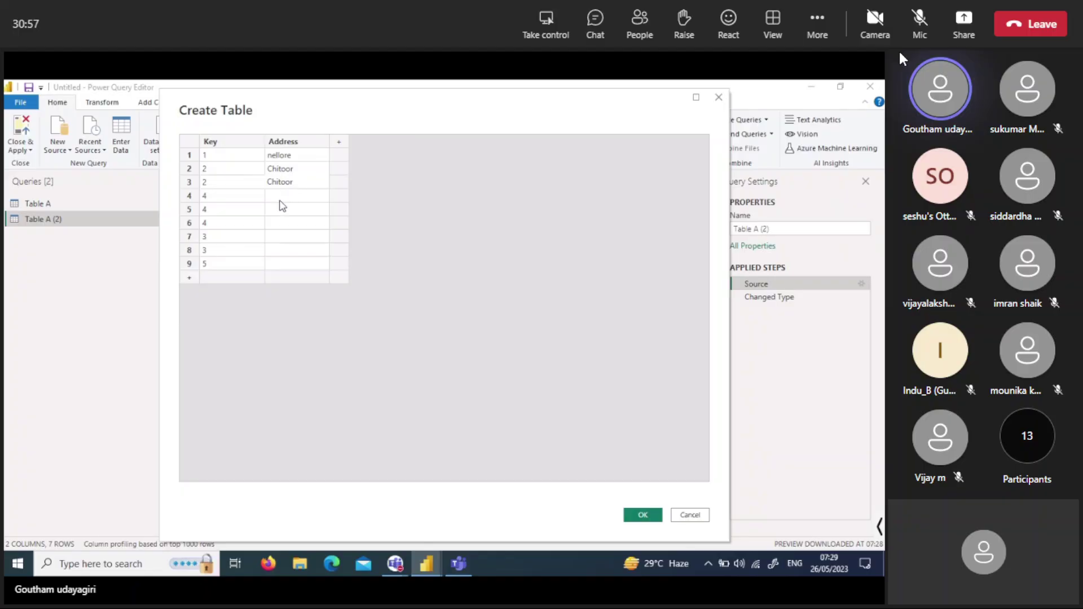
Enter ongole as the Address in row 4 and replace the Address in row 3 with kurnool.
left_click(280, 201)
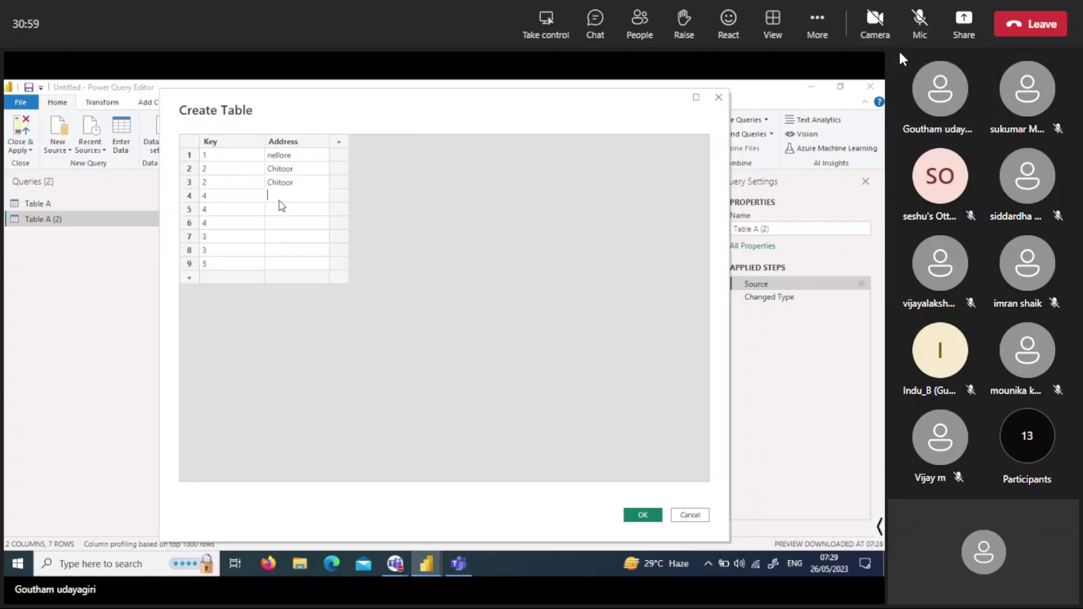
type("cngole")
left_click(276, 215)
type("ongole")
left_click(270, 229)
type("o")
double_click(299, 183)
key("BackSpace")
type("kurnool")
Enter Hyderabad as the Address in row 5 and Bengaluru in row 6.
left_click(313, 214)
left_click(315, 217)
type("Hyderabad")
left_click(299, 224)
left_click(299, 224)
type("Bengaluru")
Enter Chennai, Pune and Munbai as the Addresses in rows 7 to 9 and confirm the table.
left_click(276, 238)
left_click(277, 238)
type("Chennai")
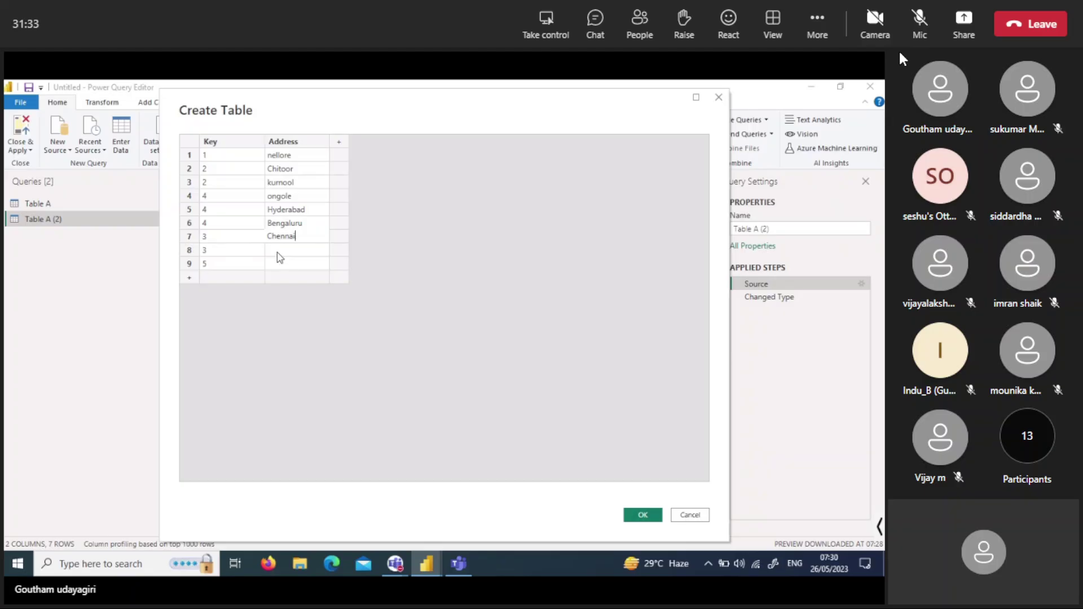
double_click(277, 252)
type("Pune")
left_click(282, 265)
left_click(281, 265)
type("Mumb")
type("ai")
left_click(641, 515)
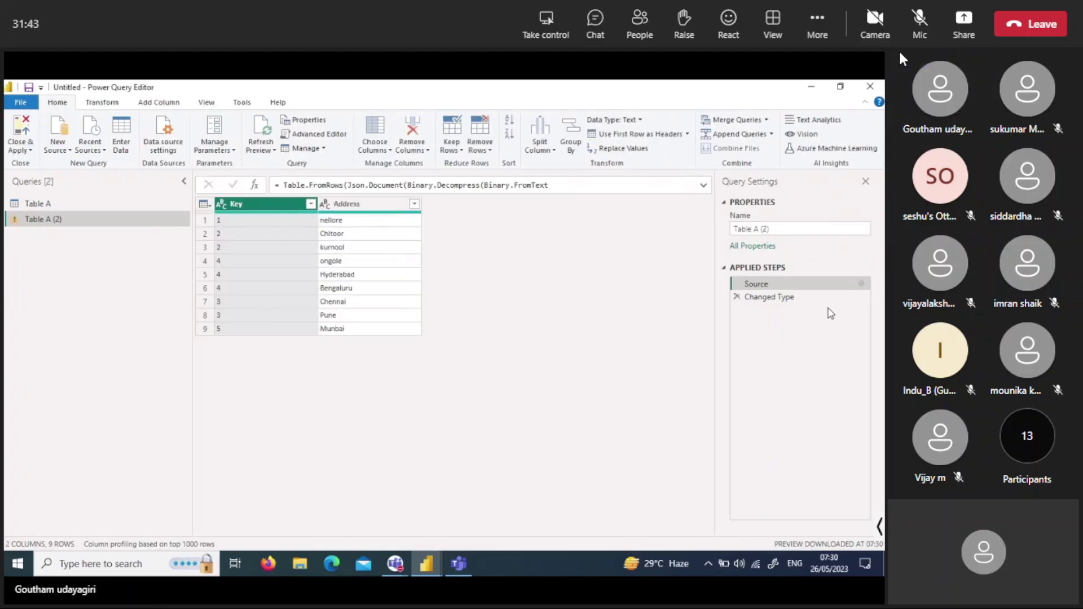
Delete the Changed Type step from the Table A (2) query and display Table A.
left_click(817, 297)
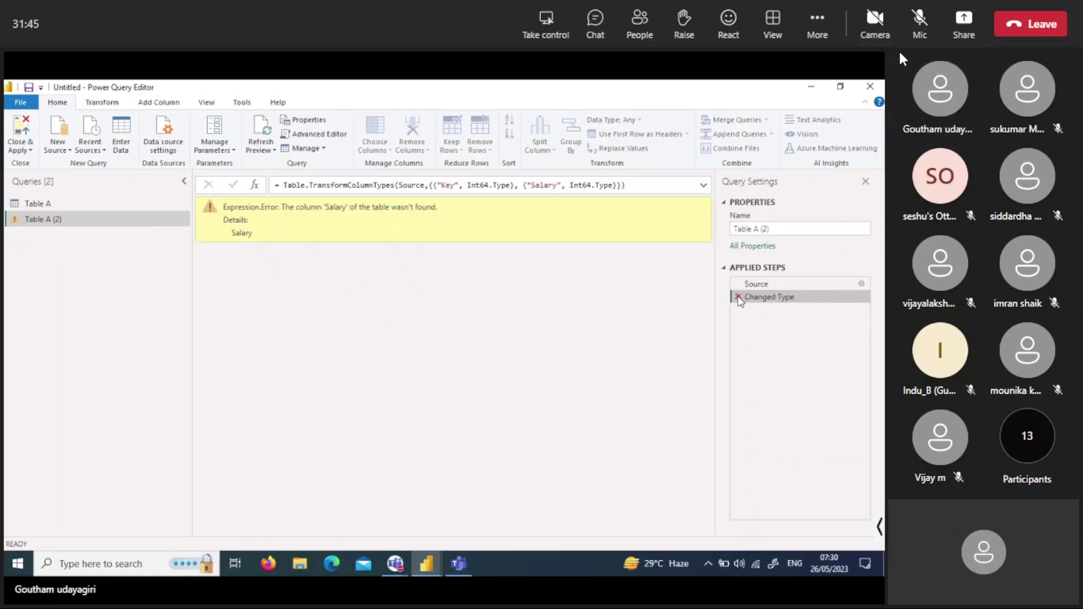
left_click(738, 297)
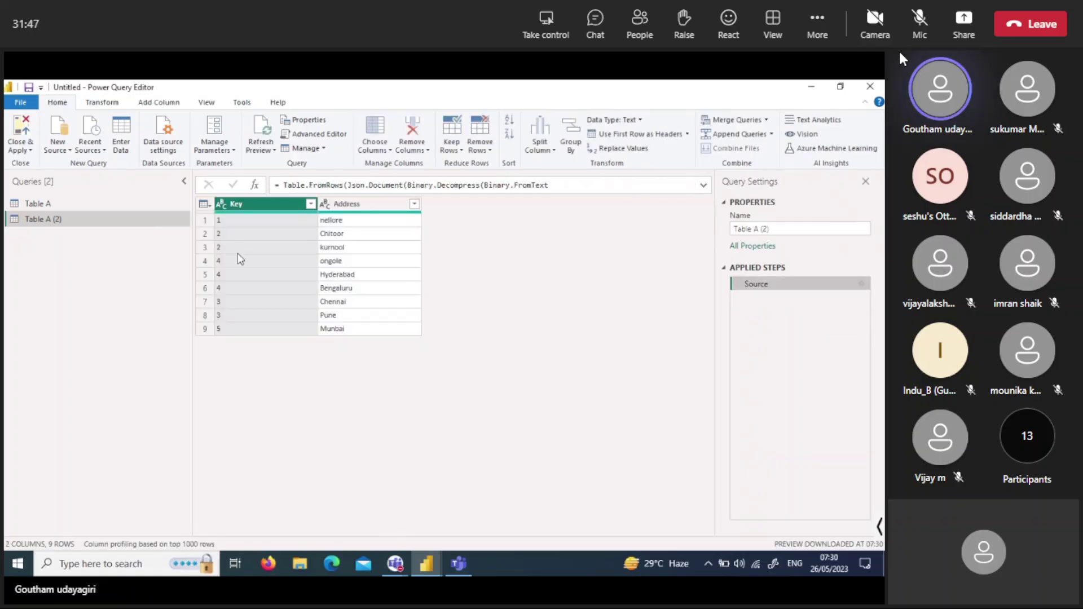
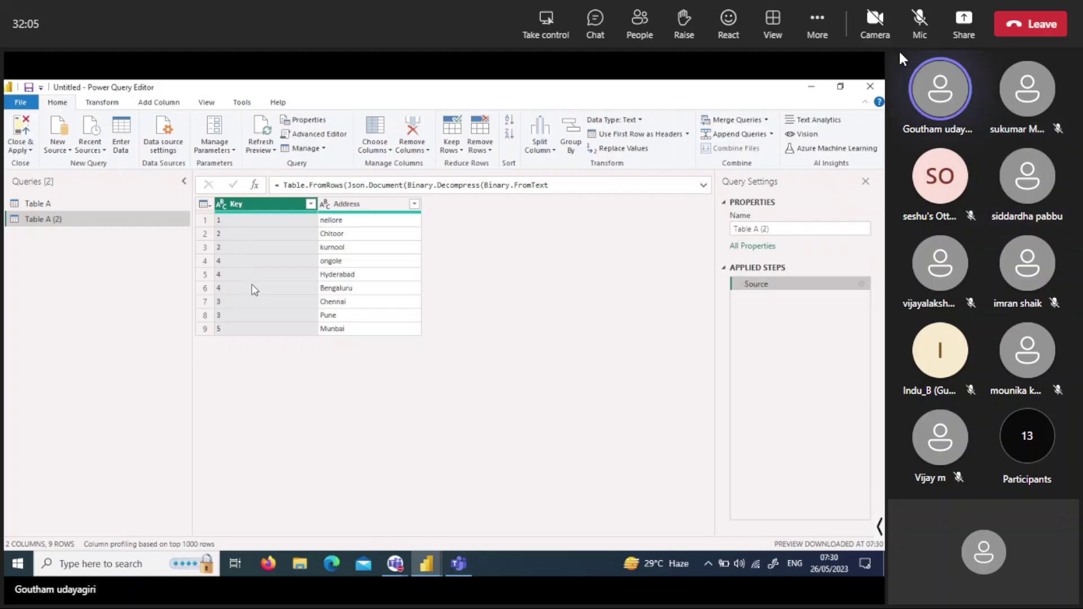
left_click(81, 203)
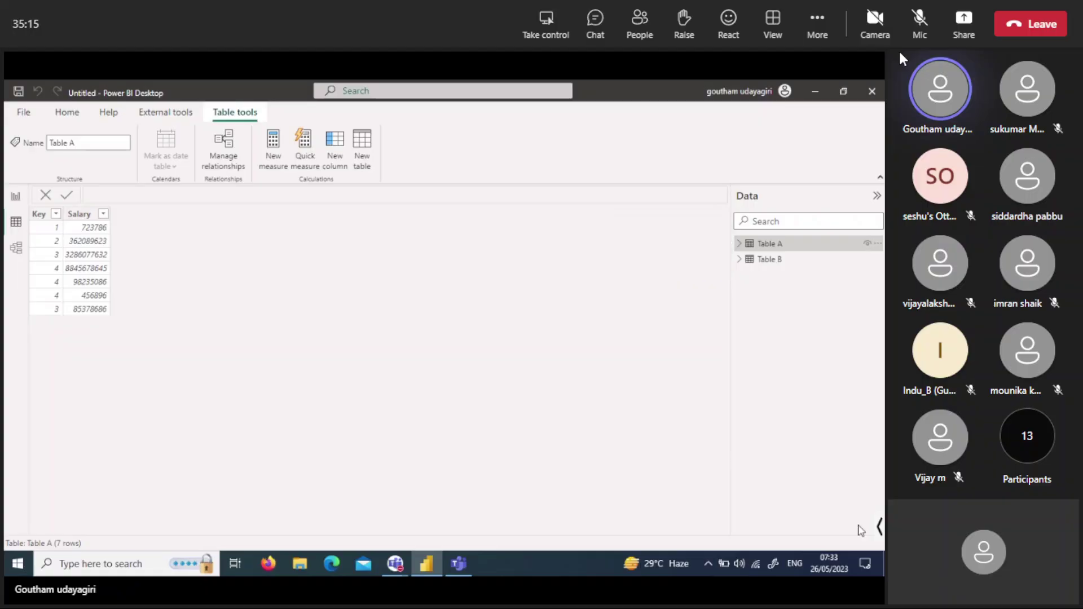
Choose the red annotation pen and draw freehand marks in the empty area beside the Table A rows.
left_click(878, 527)
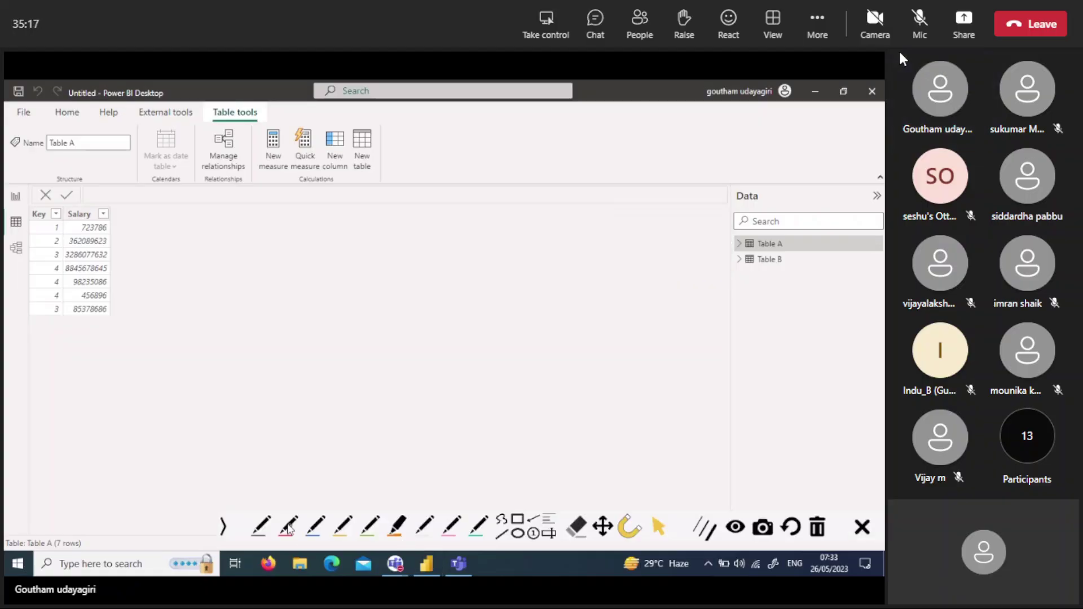
left_click(223, 527)
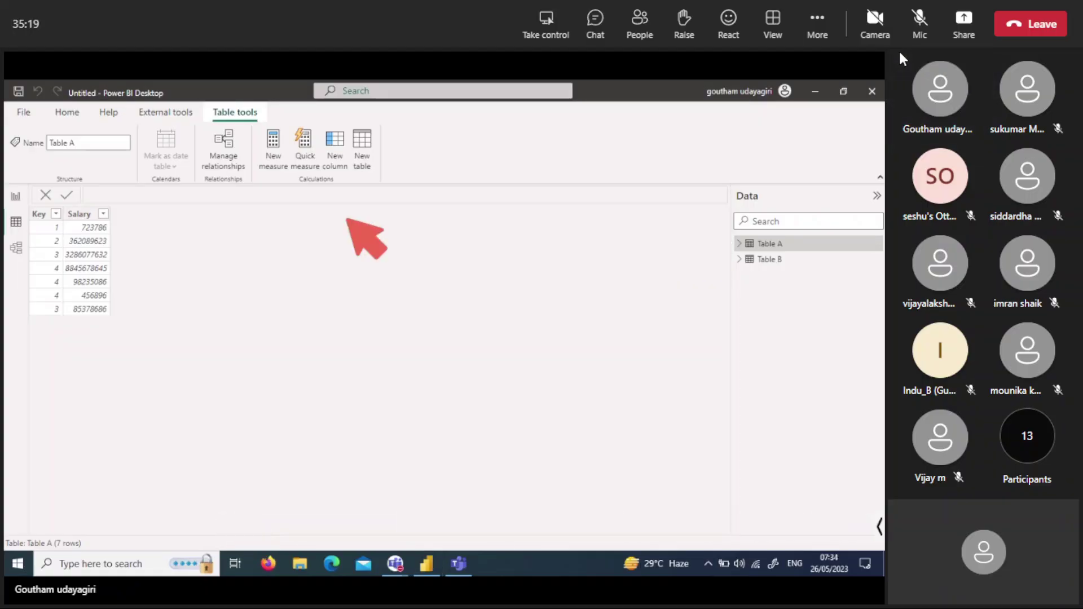
left_click_drag(387, 261, 389, 260)
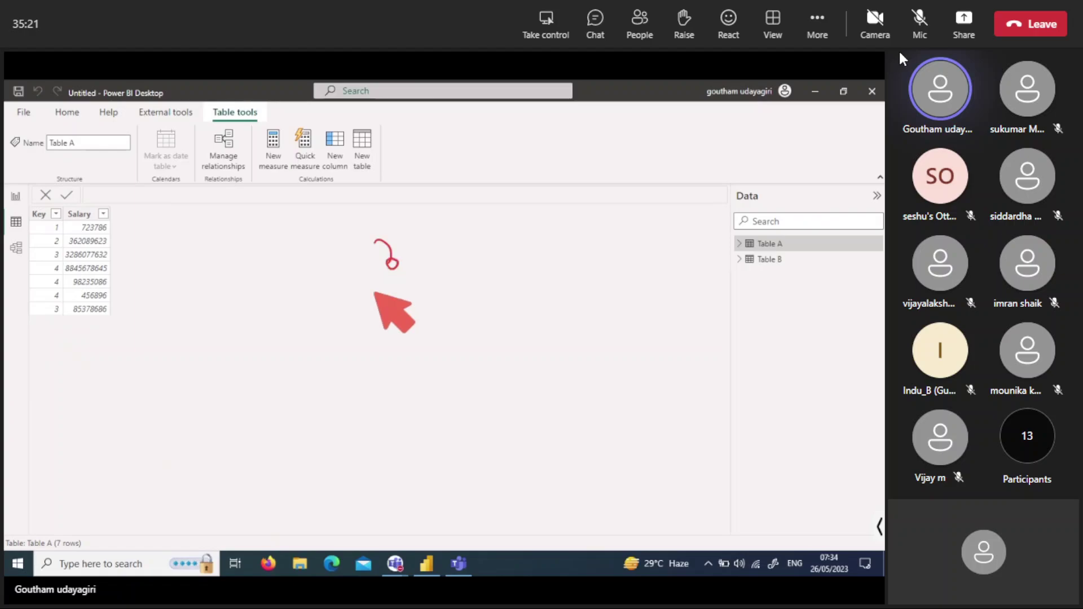
mouse_move(341, 321)
left_mouse_down()
mouse_move(347, 300)
mouse_move(356, 319)
left_mouse_up()
left_click_drag(333, 318, 349, 314)
left_click_drag(360, 313, 367, 302)
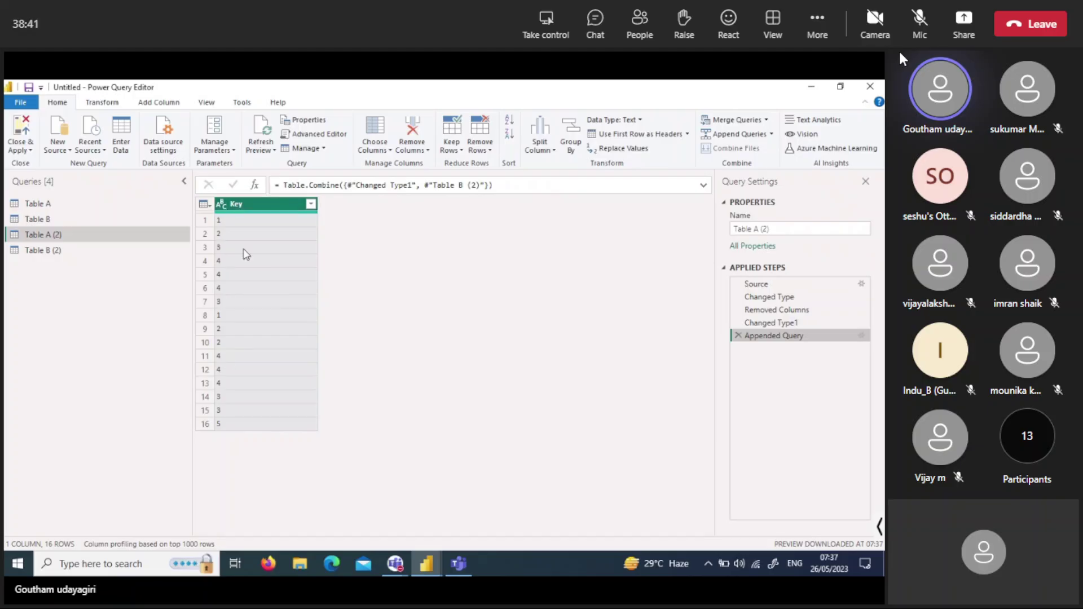
Remove the duplicate rows from the appended Table A (2) query.
left_click(205, 205)
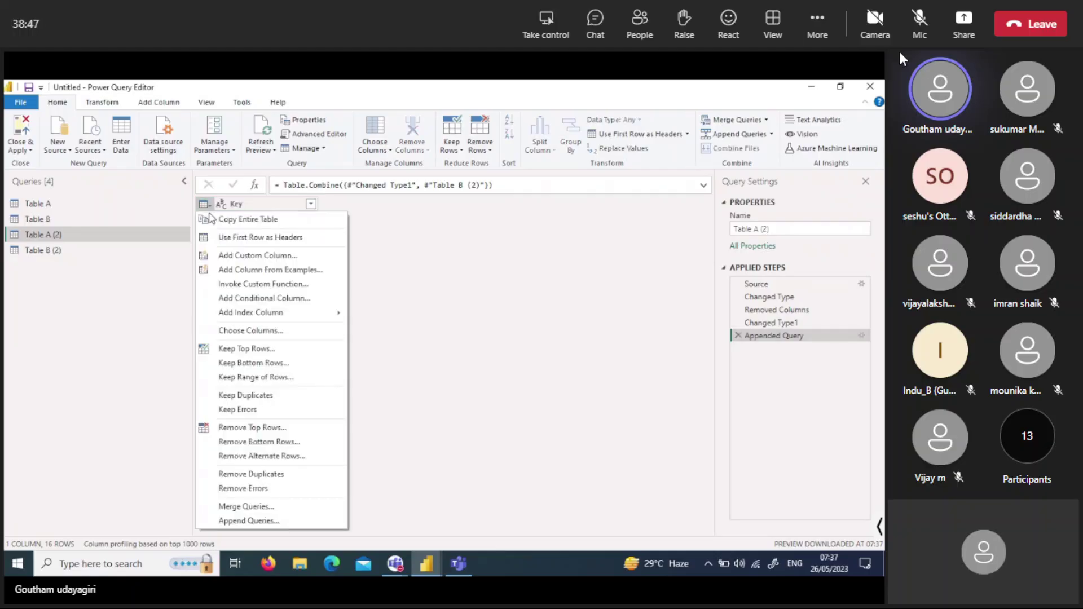
left_click(267, 476)
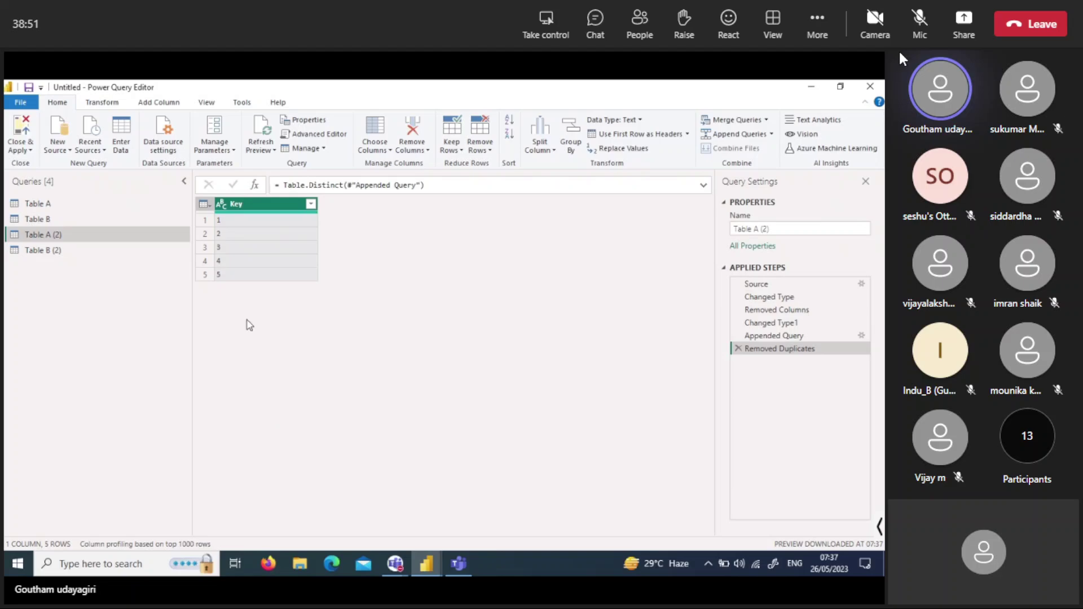
Rename the Table B (2) query Table Test_B and the Table A (2) query Key, and apply the query changes.
left_click(62, 256)
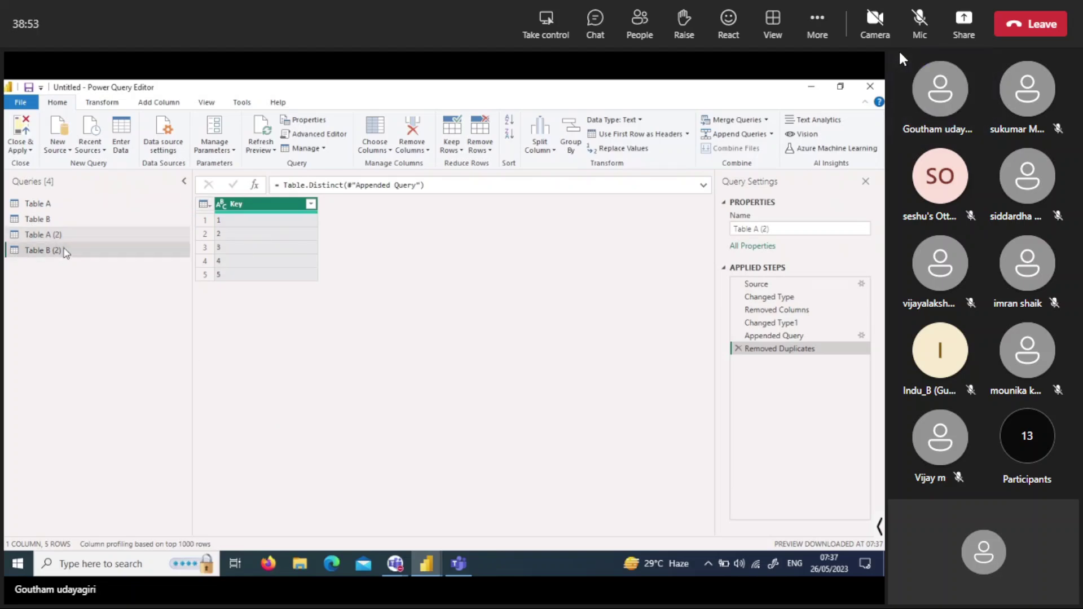
left_click(775, 230)
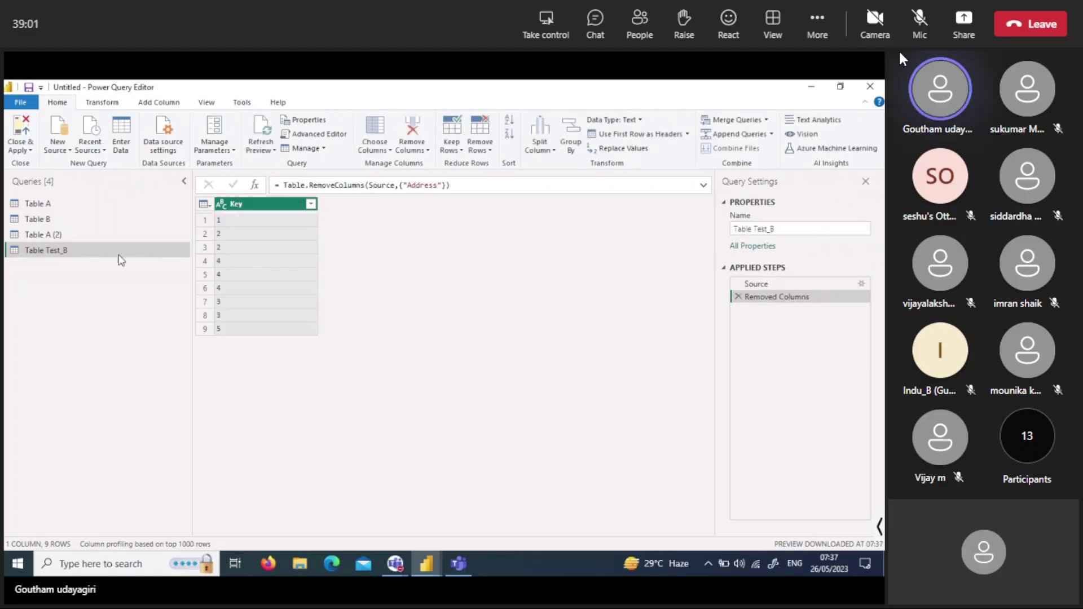
left_click(80, 235)
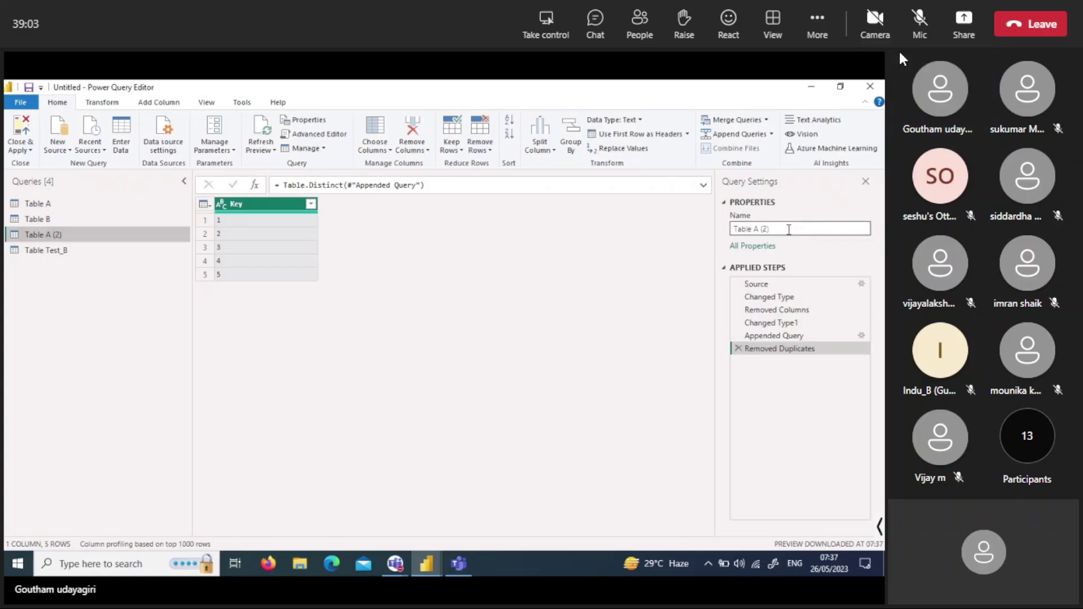
left_click_drag(793, 229, 731, 229)
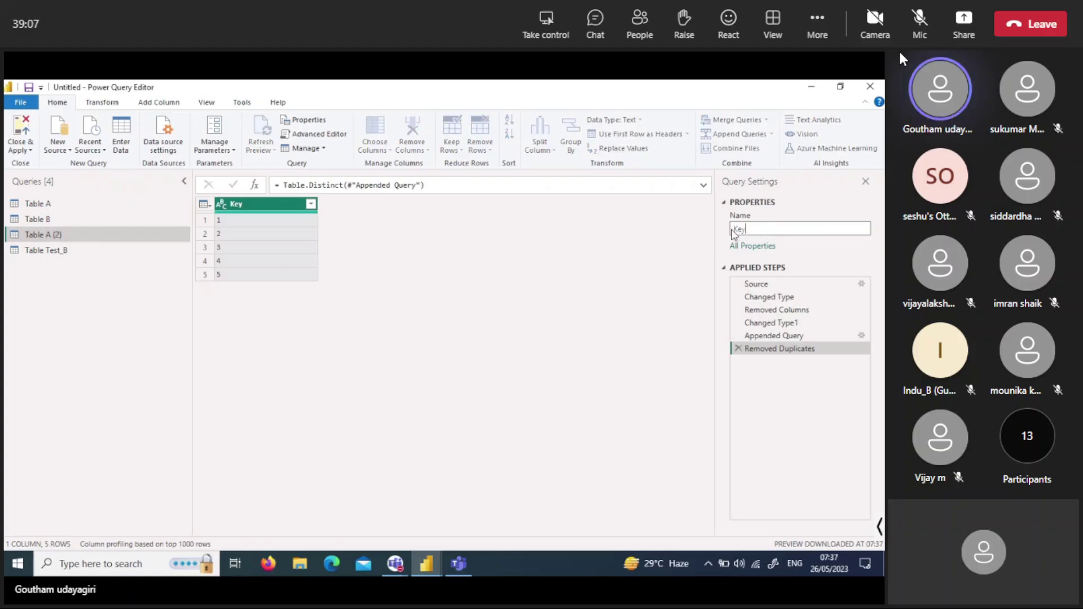
key("Return")
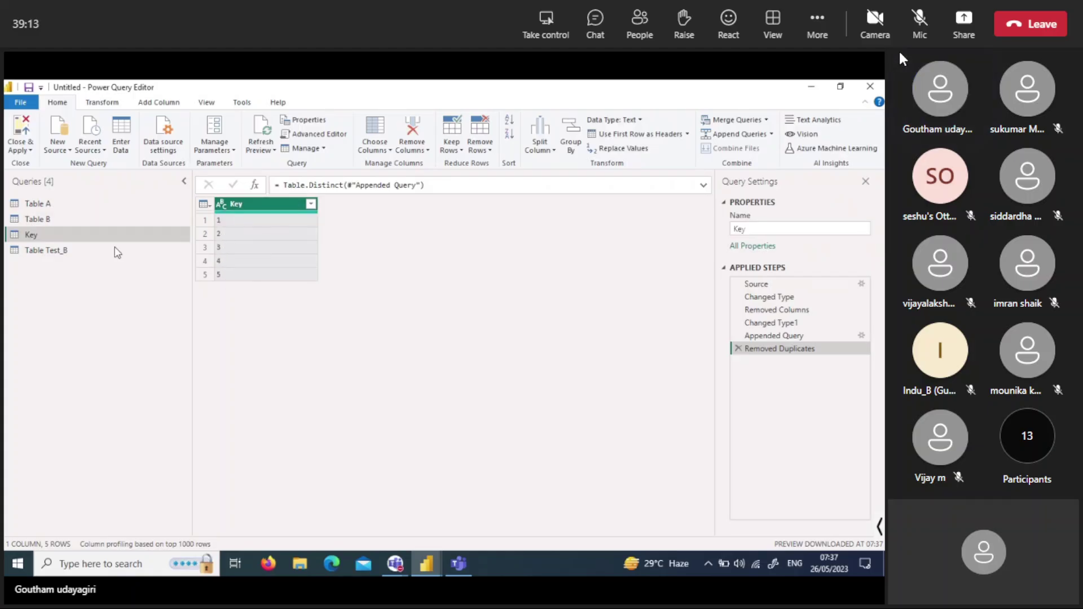
left_click(19, 127)
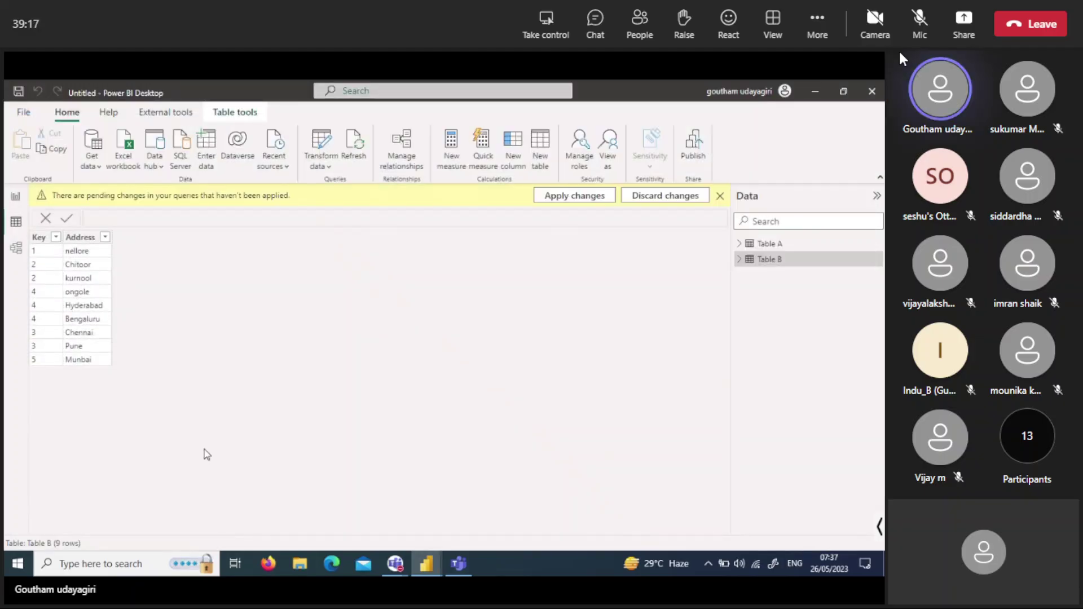
Draw a red connector with arrowheads from the Key box to box A and mark its Key end with 1.
left_click(879, 527)
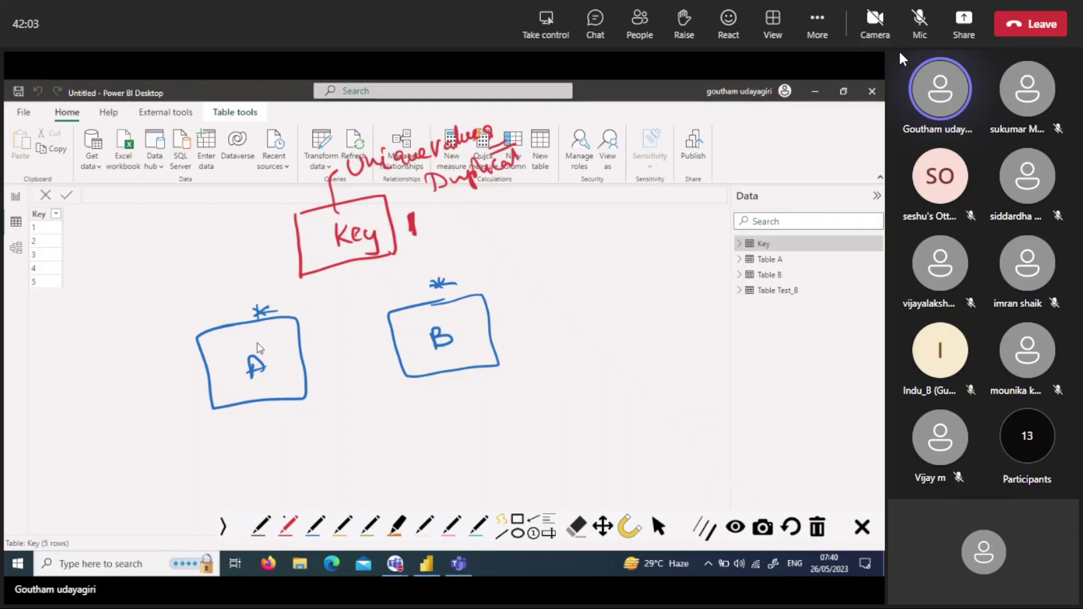
mouse_move(301, 246)
left_mouse_down()
mouse_move(240, 251)
mouse_move(249, 322)
left_mouse_up()
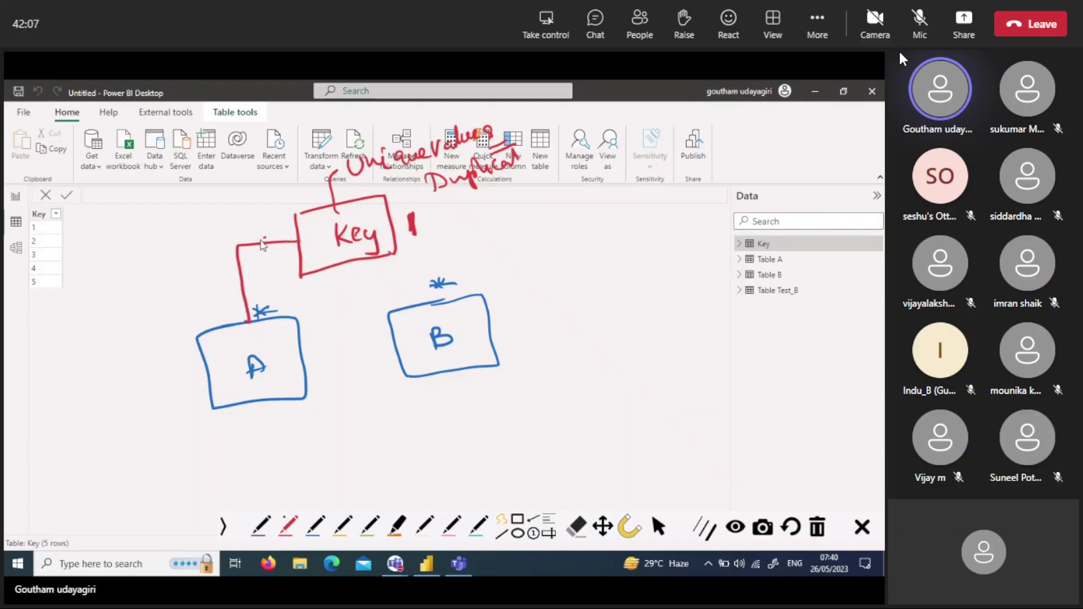
left_click_drag(267, 238, 269, 250)
mouse_move(235, 284)
left_mouse_down()
mouse_move(243, 294)
mouse_move(288, 269)
left_mouse_up()
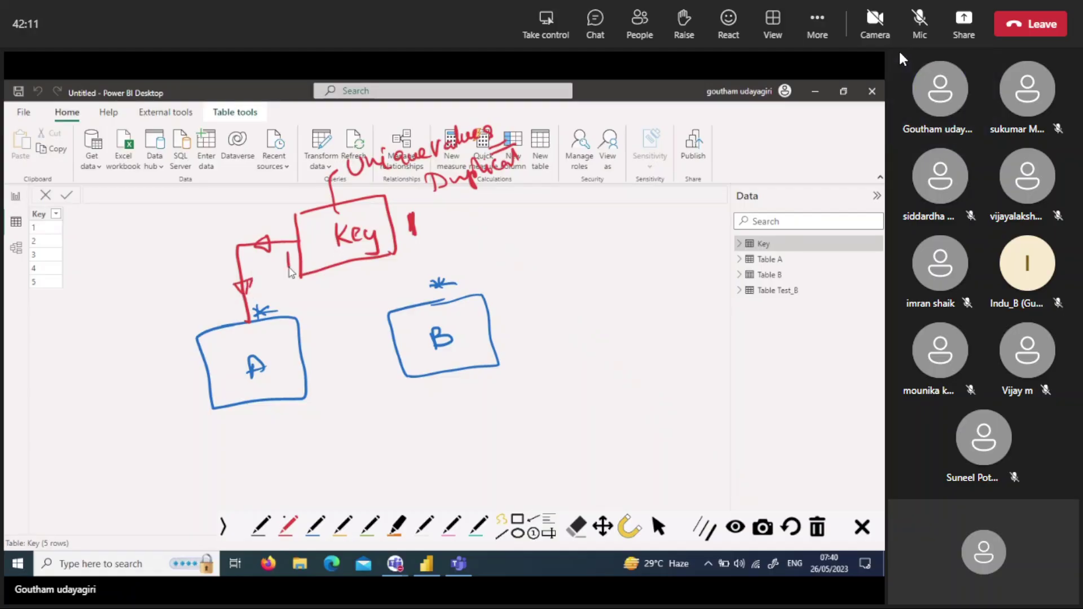
Draw a red connector with an arrowhead from the Key box to box B and add short strokes near both ends.
mouse_move(393, 226)
left_mouse_down()
mouse_move(448, 214)
mouse_move(463, 303)
left_mouse_up()
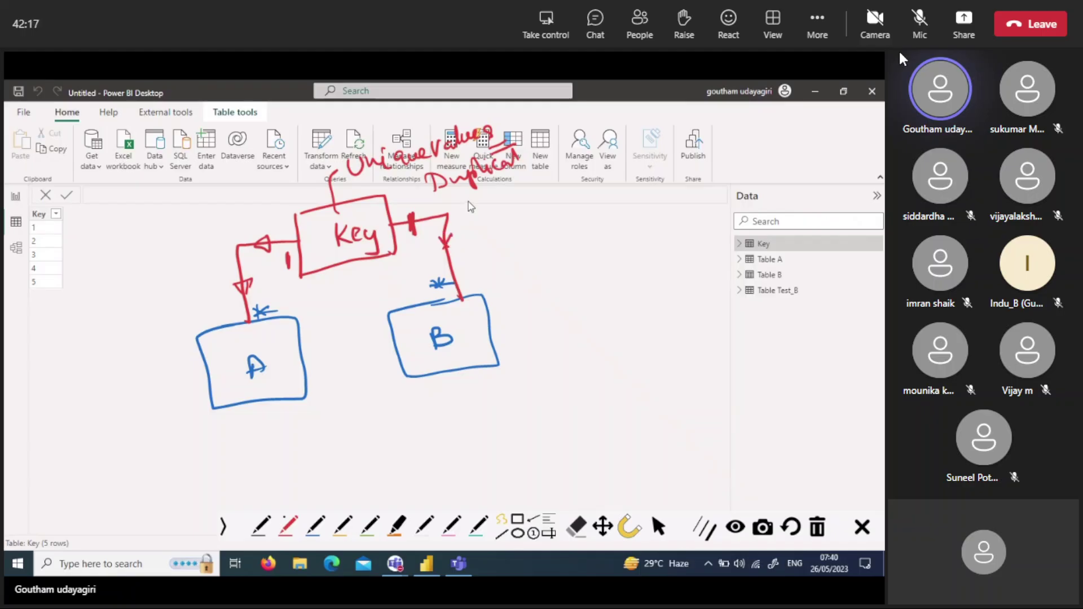
left_click_drag(465, 200, 467, 221)
mouse_move(492, 274)
left_mouse_down()
mouse_move(479, 287)
mouse_move(493, 284)
left_mouse_up()
left_click_drag(484, 269, 496, 279)
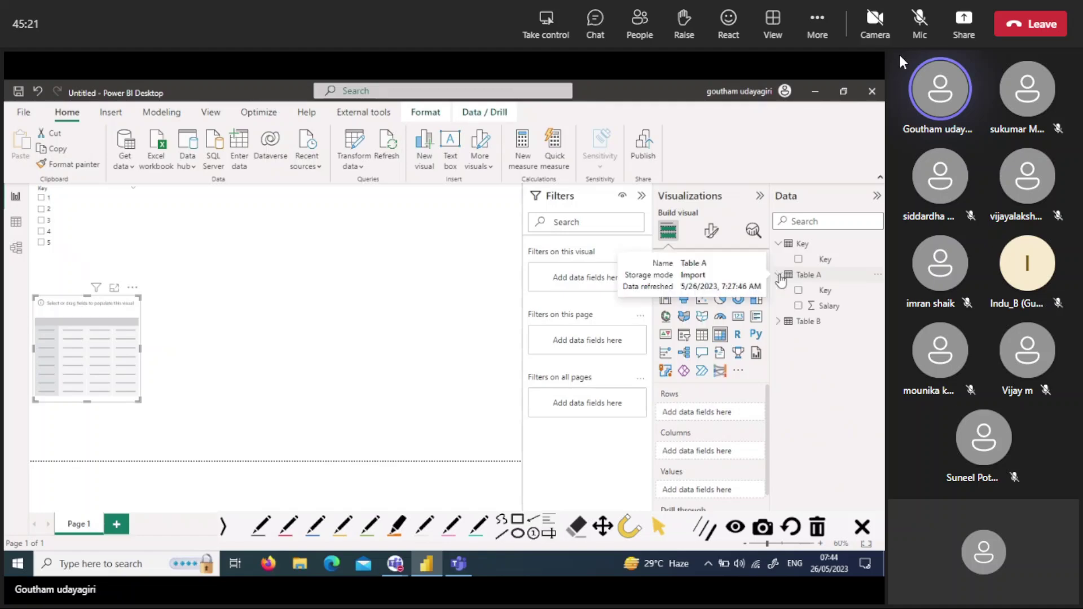
Fill the empty matrix with Key and Salary from Table A and move it across from the Key slicer.
left_click(798, 307)
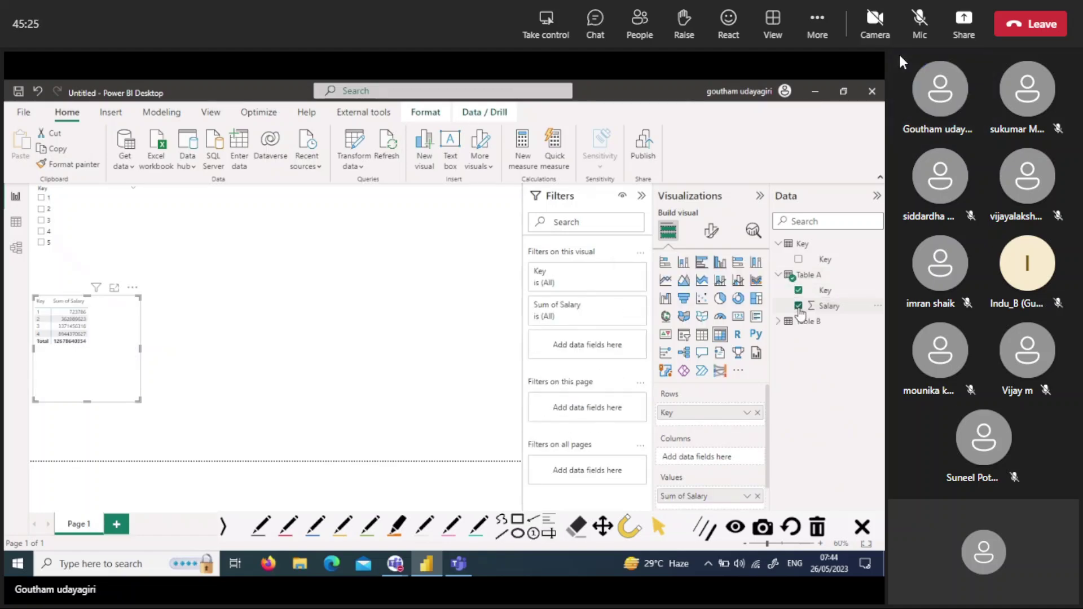
left_click_drag(94, 381, 375, 262)
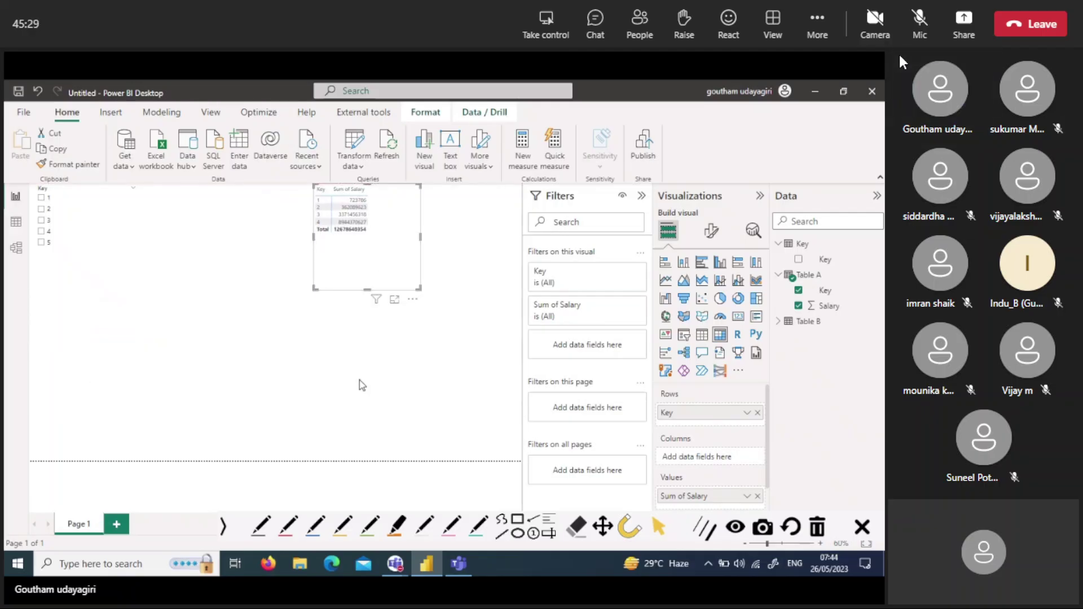
left_click(360, 418)
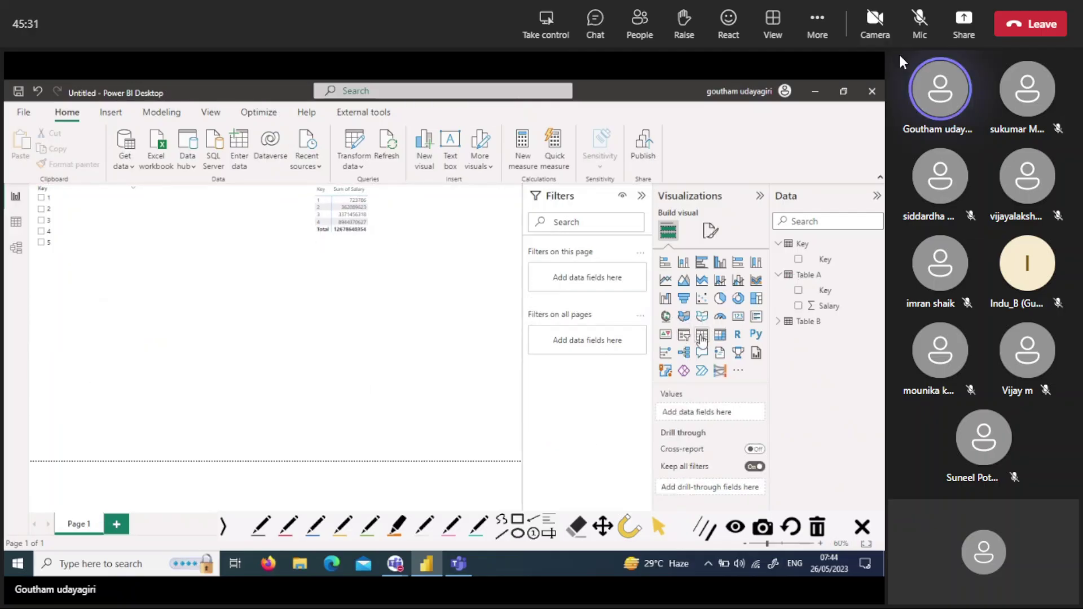
Add a table visual showing Key and Address from Table B.
left_click(702, 336)
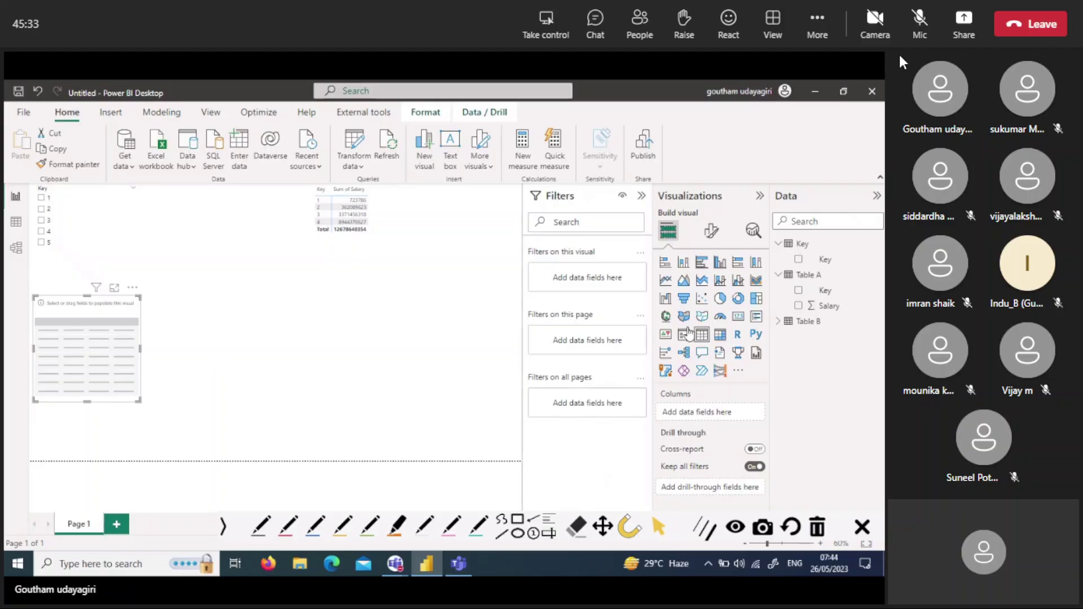
left_click(778, 321)
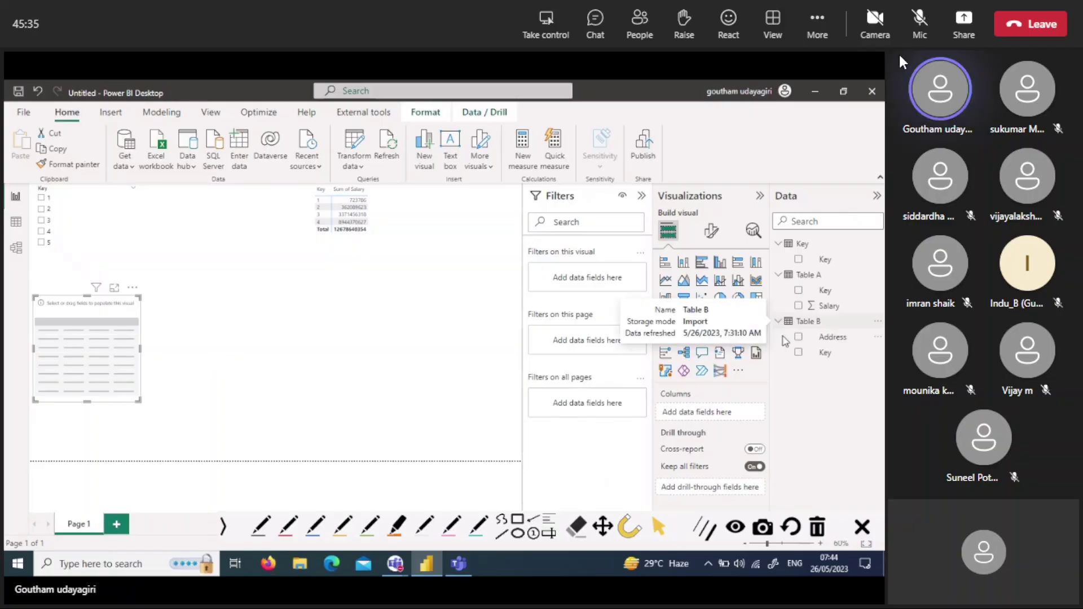
left_click(799, 353)
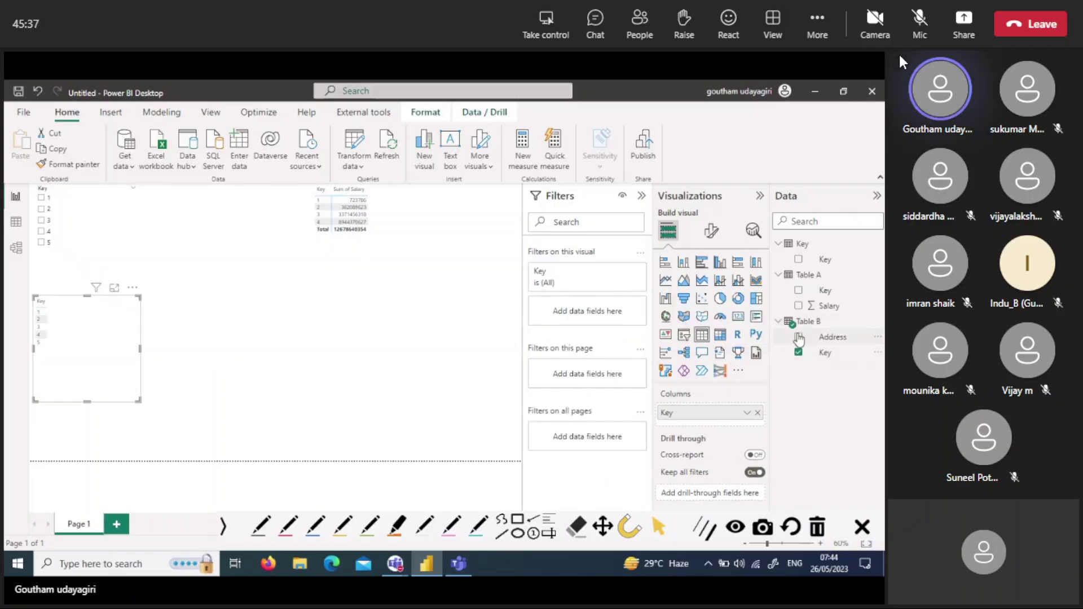
left_click(799, 338)
Convert the Salary matrix to a table visual and place it side by side with the Address table below the slicer.
left_click(367, 261)
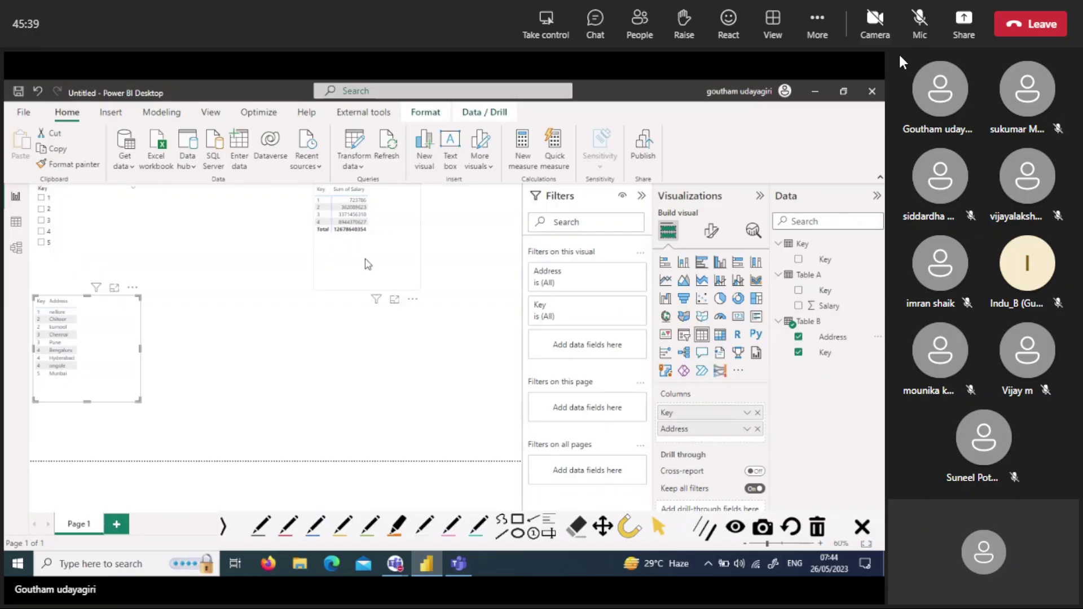
left_click(702, 335)
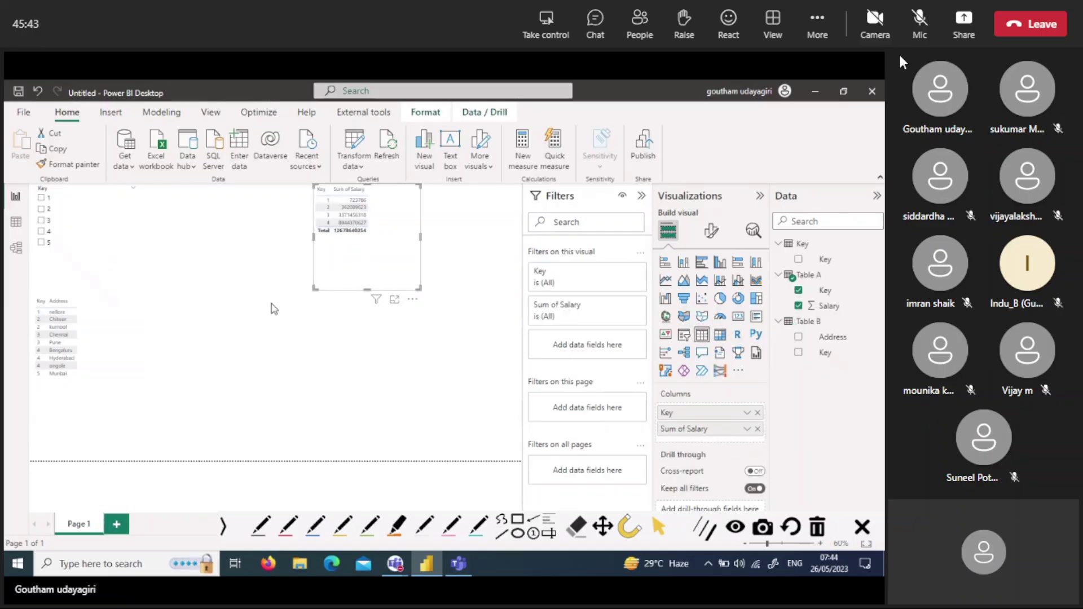
left_click_drag(124, 358, 434, 338)
left_click_drag(342, 262, 172, 325)
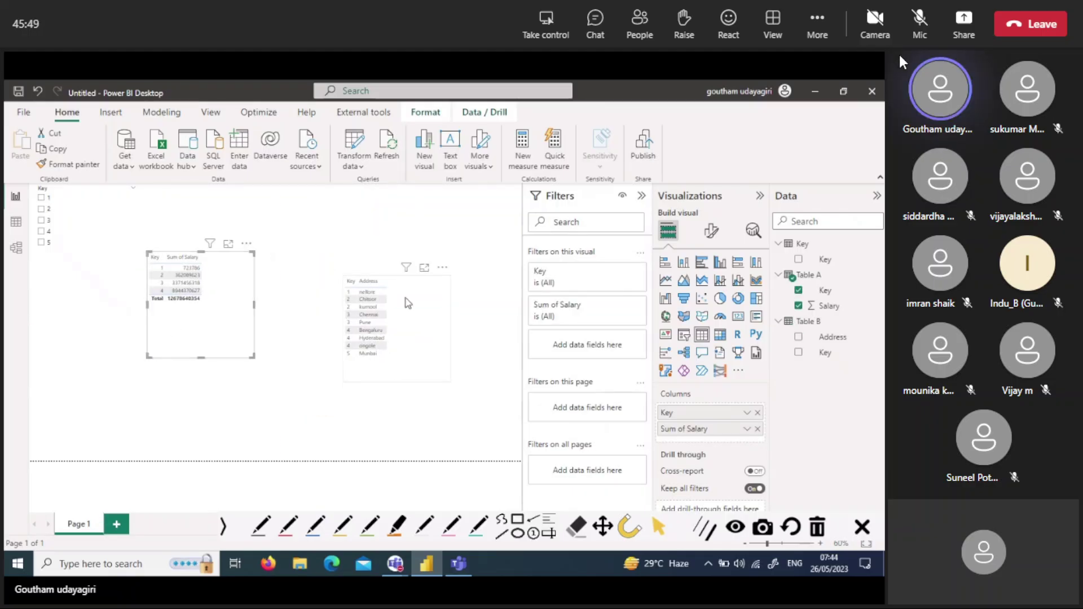
left_click_drag(408, 304, 390, 266)
Set the values font size of the Address table to 16 and enlarge the visual to fit all its rows.
left_click(711, 230)
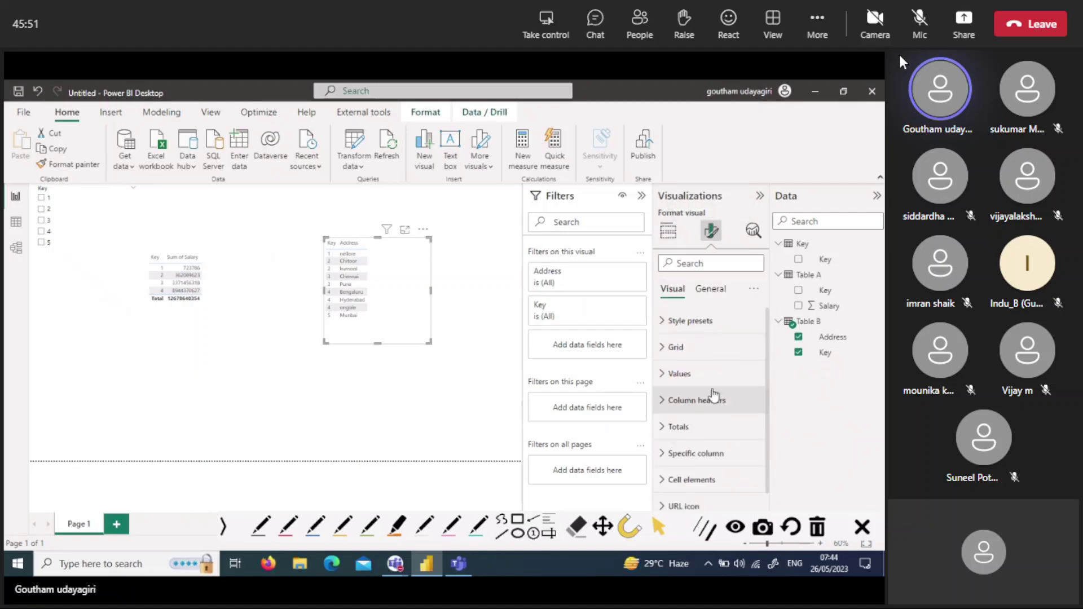
left_click(679, 373)
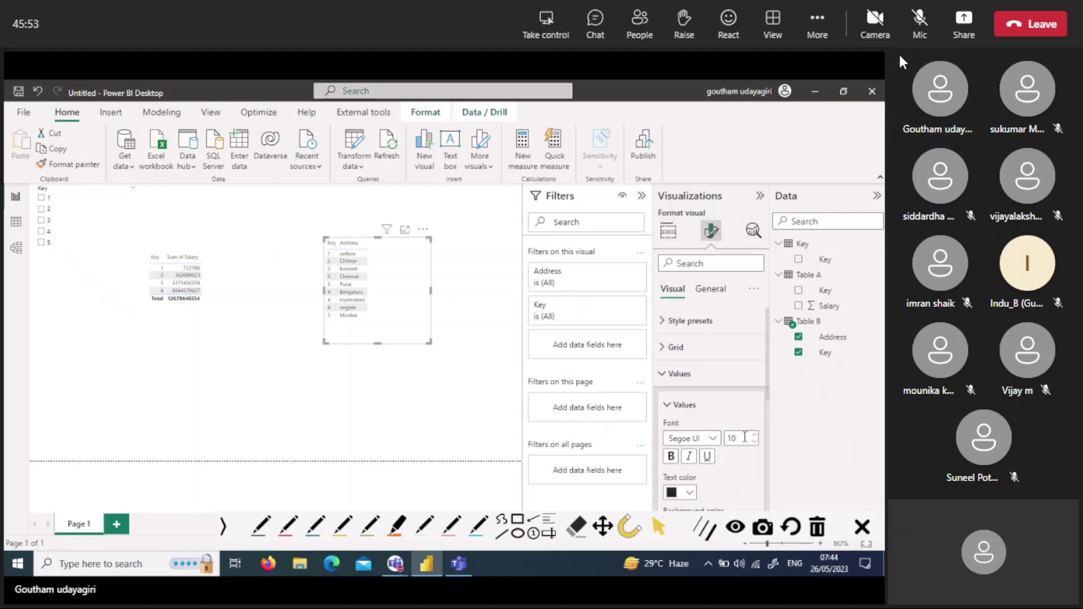
type("16")
key("Return")
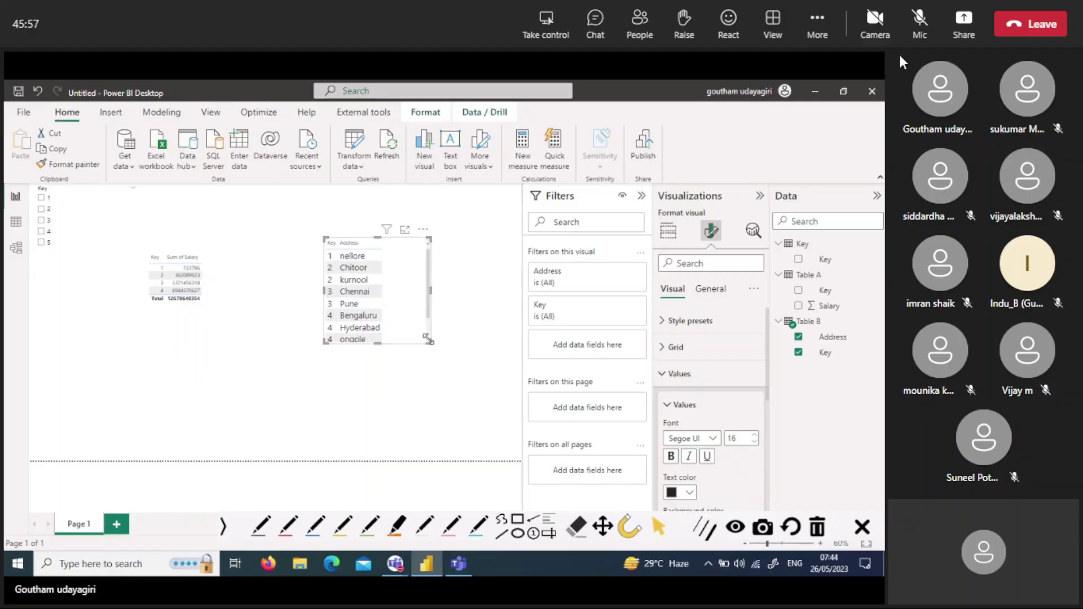
left_click_drag(427, 338, 450, 404)
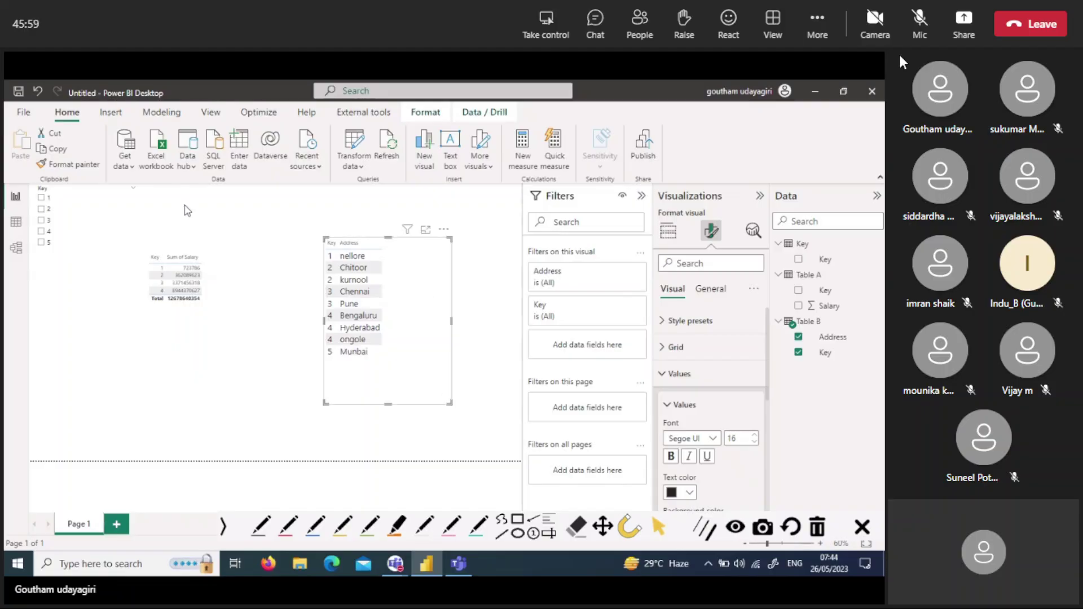
Copy the Address table's formatting onto the Salary table with Format painter and nudge the Salary table slightly.
left_click(73, 164)
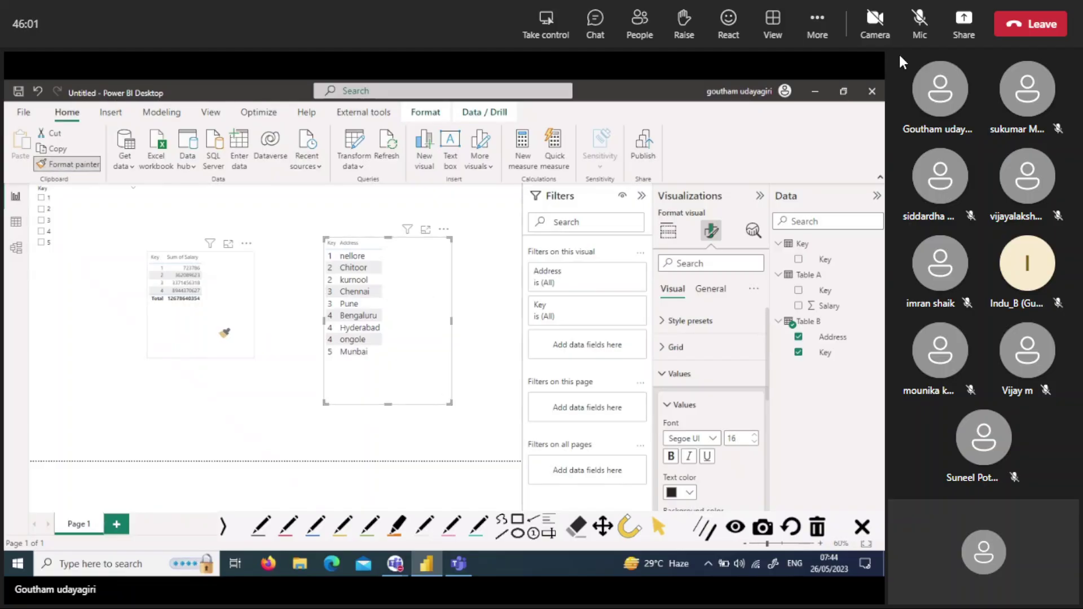
left_click(220, 329)
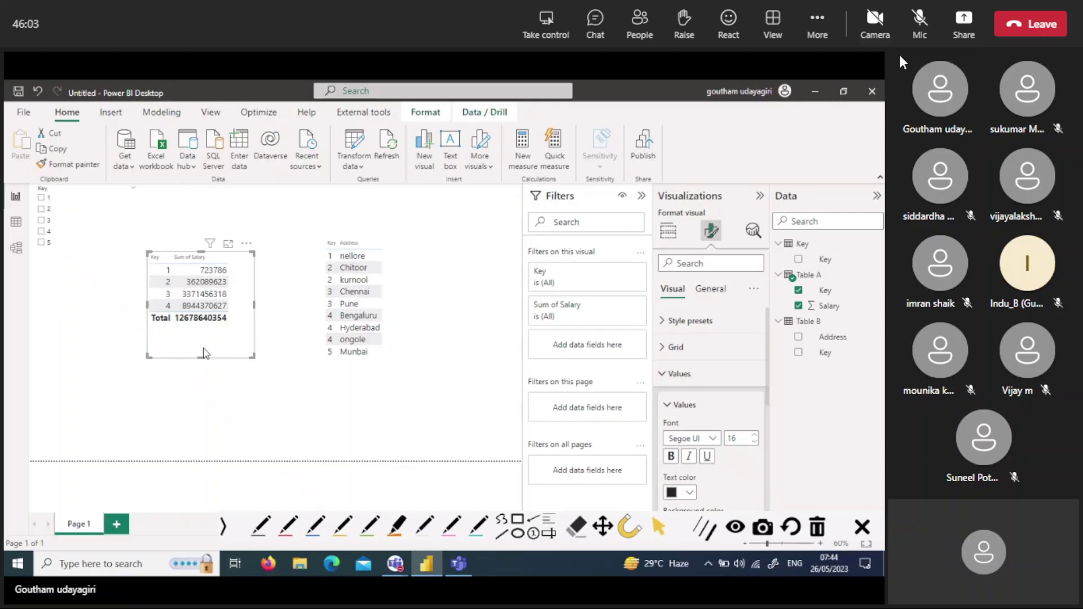
left_click_drag(208, 354, 202, 357)
left_click(282, 442)
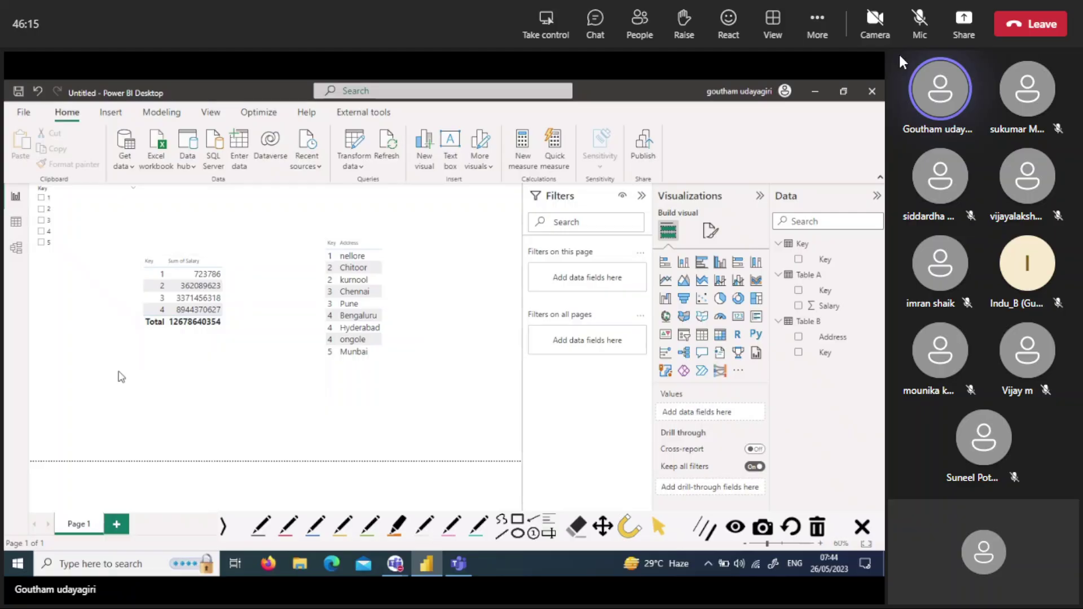
Reduce the height of the Key slicer so it ends just below its last value, and deselect it.
left_click(78, 296)
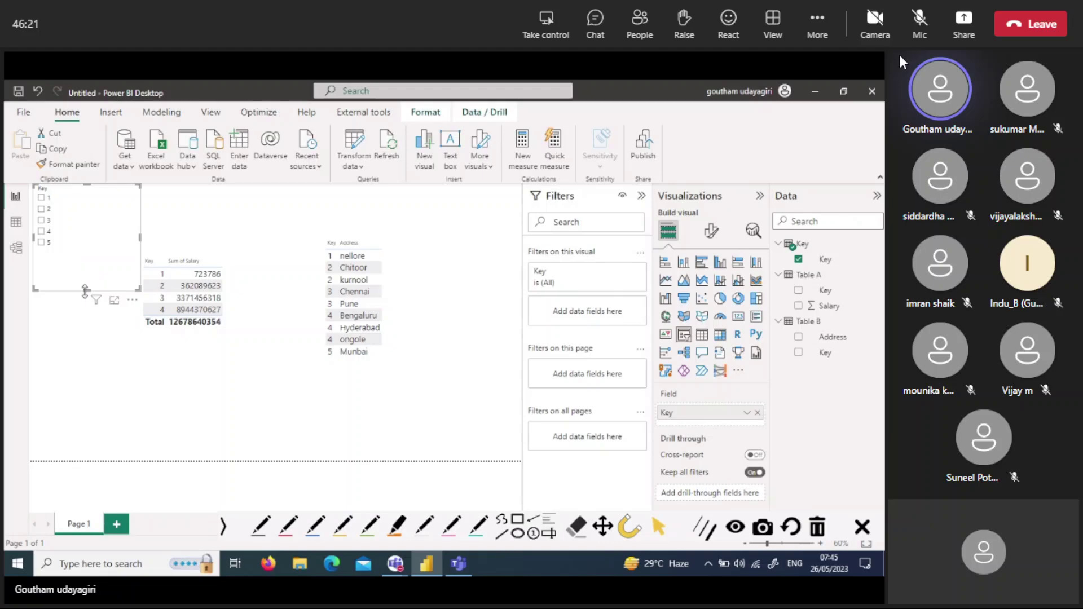
left_click_drag(85, 290, 79, 255)
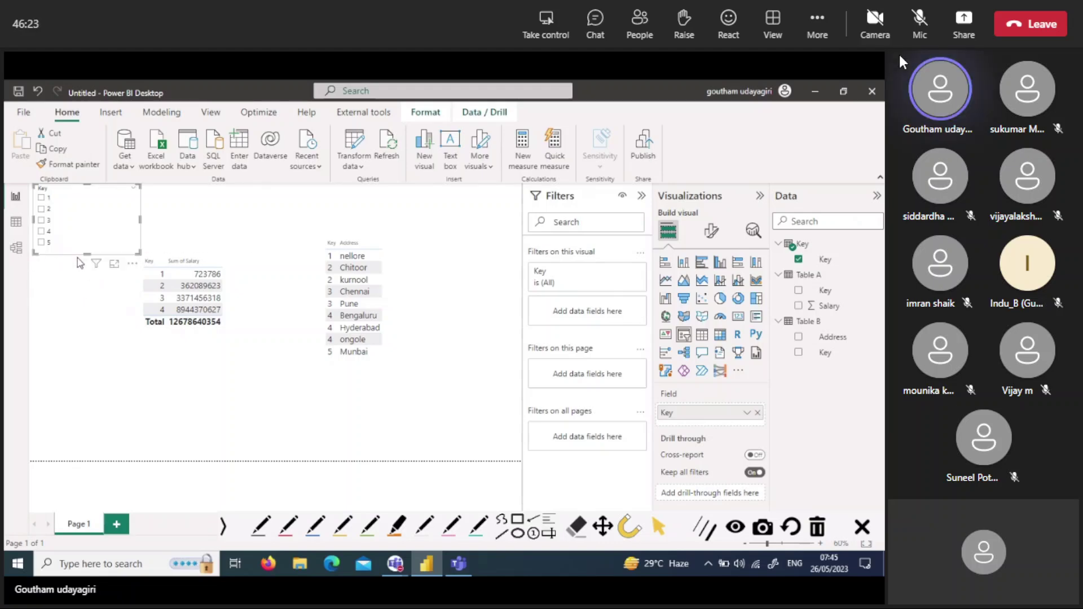
left_click(56, 330)
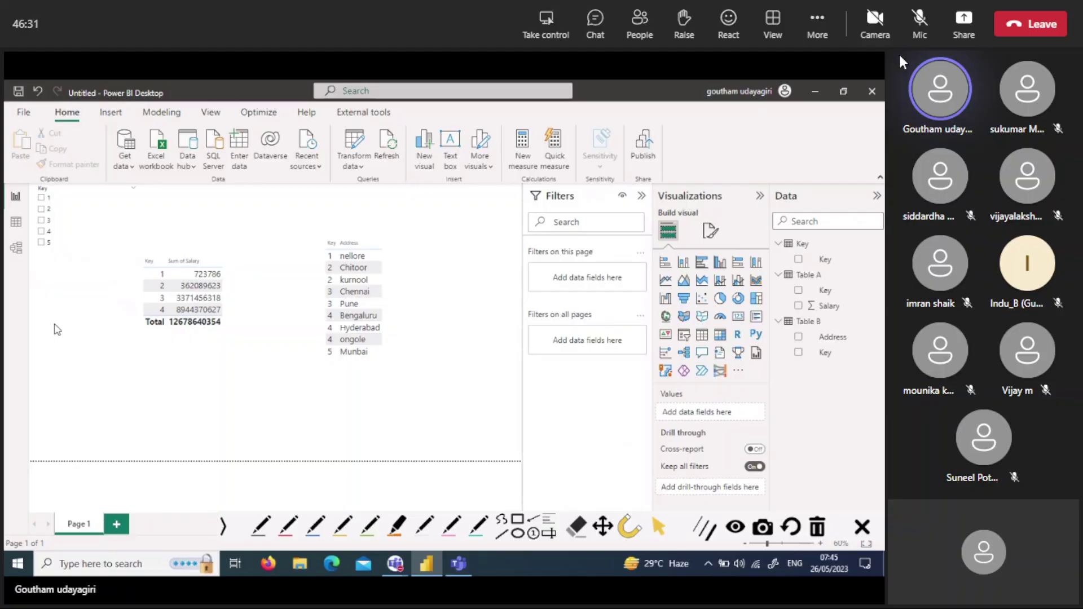
Filter both tables with the Key slicer by 1, 2, 3, 4 and 5 in turn, shifting the Salary table slightly up.
left_click(43, 201)
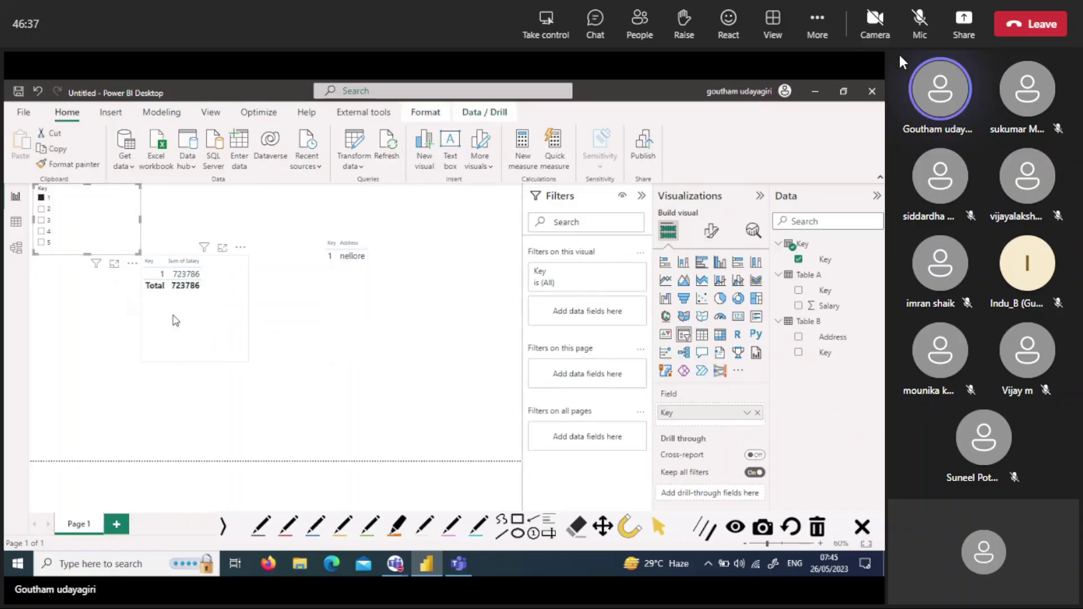
left_click_drag(176, 321, 202, 287)
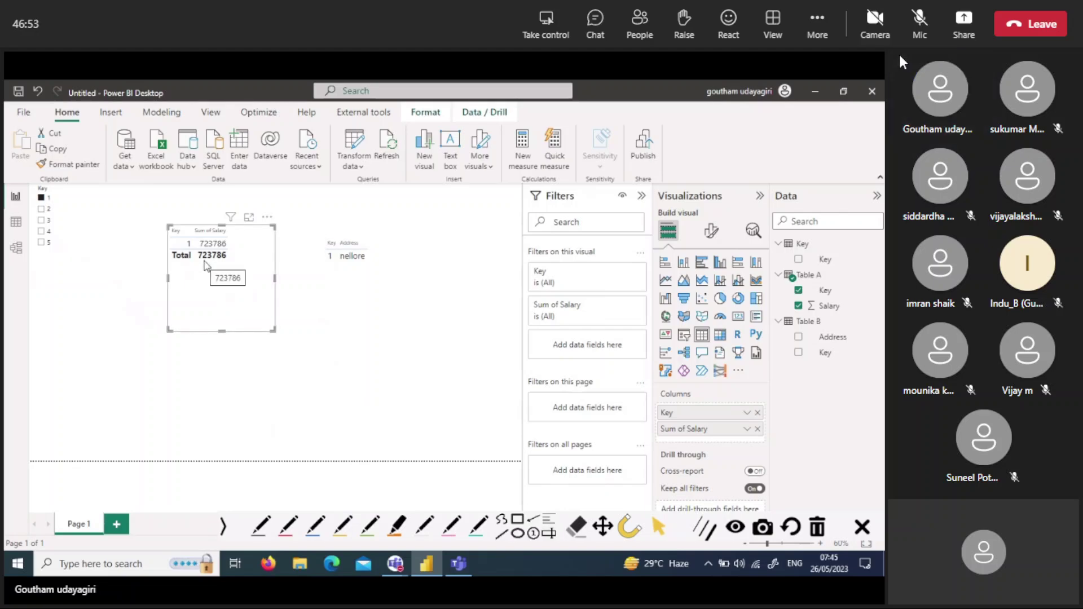
left_click(42, 210)
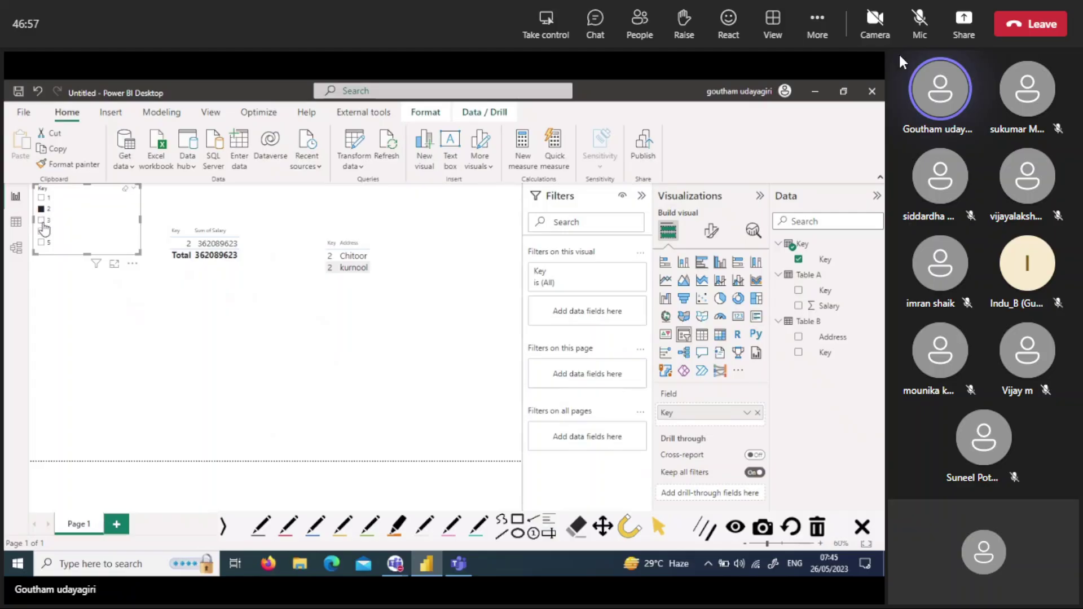
left_click(42, 221)
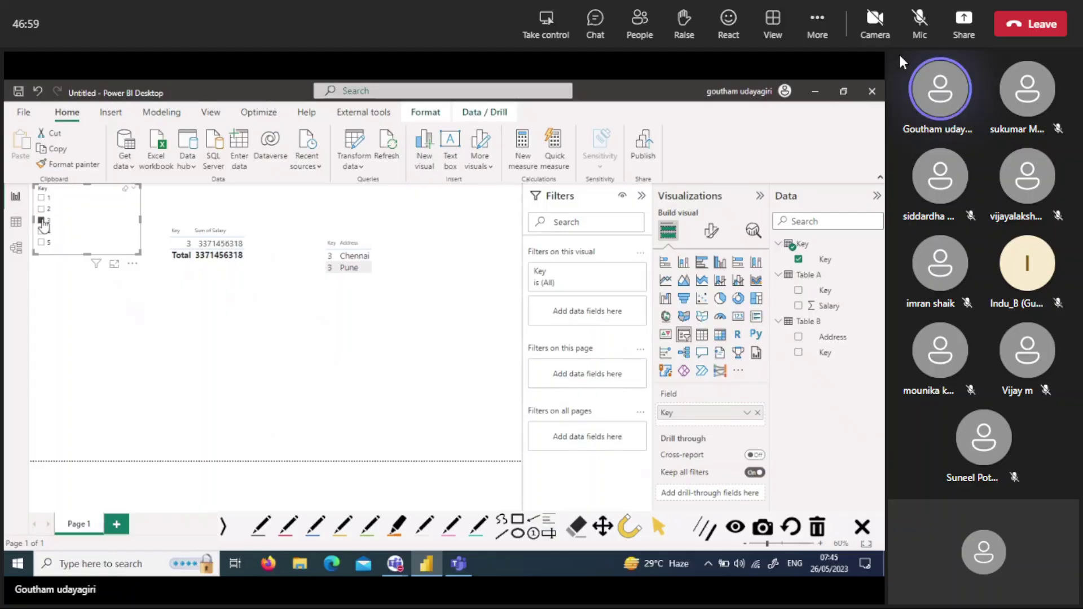
left_click(43, 231)
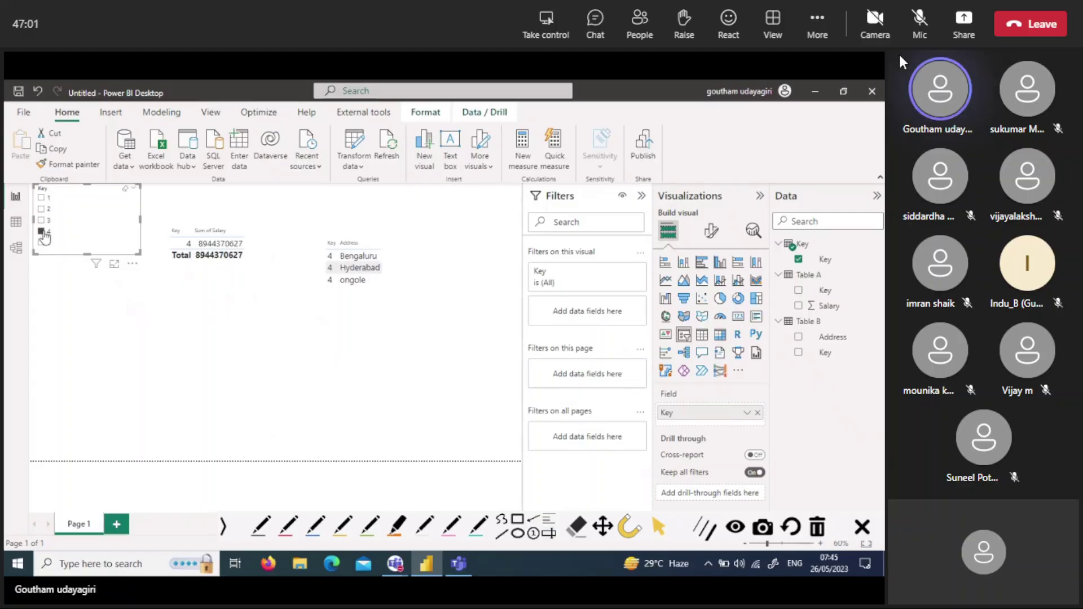
left_click(43, 242)
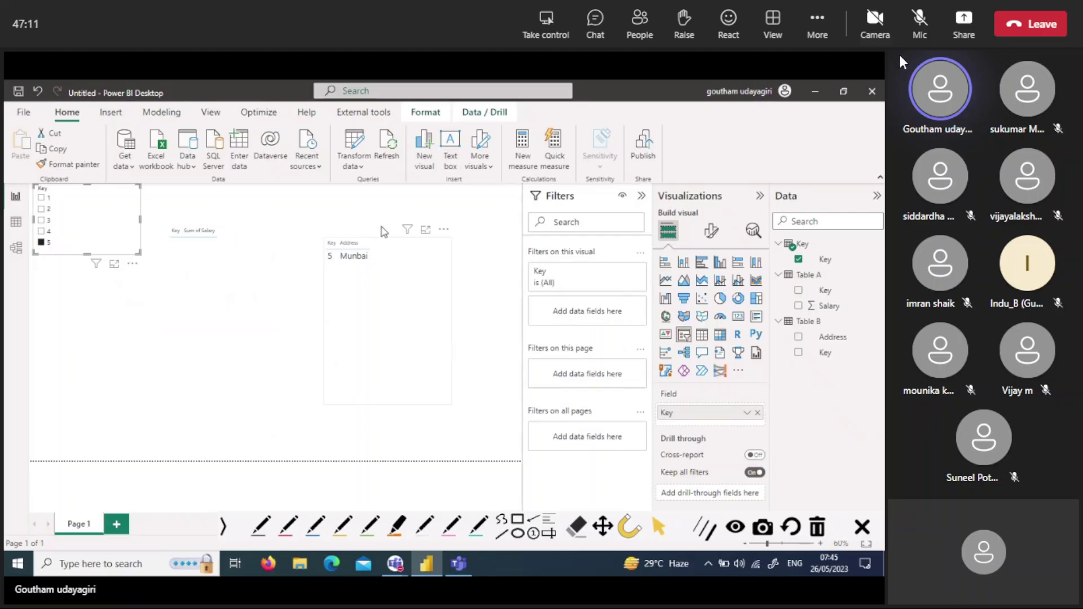
Shorten the Address table visual to roughly half its height and deselect it.
left_click(395, 394)
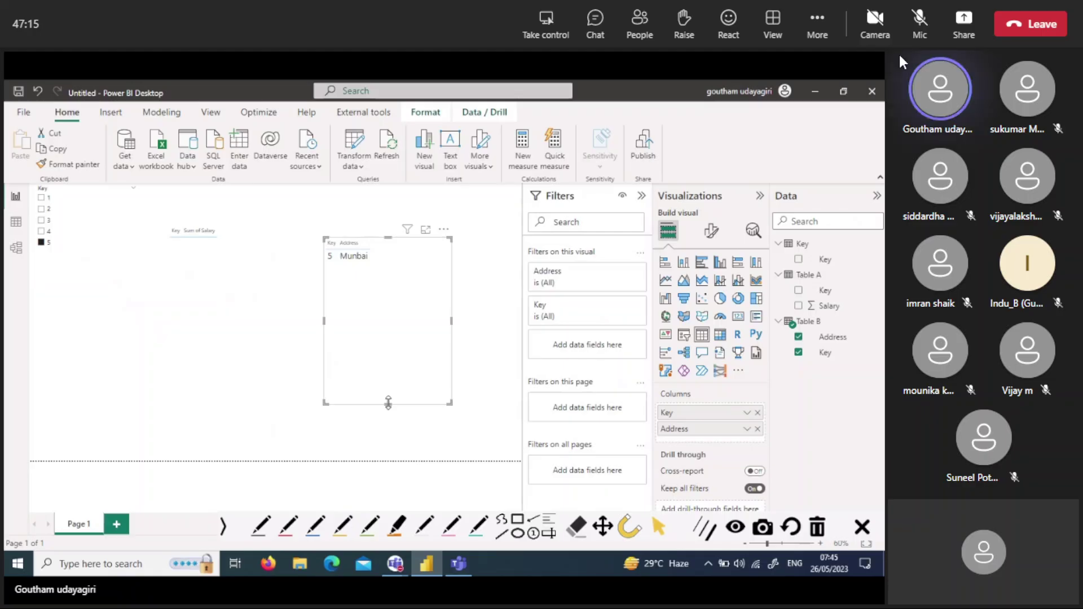
left_click_drag(384, 376, 388, 314)
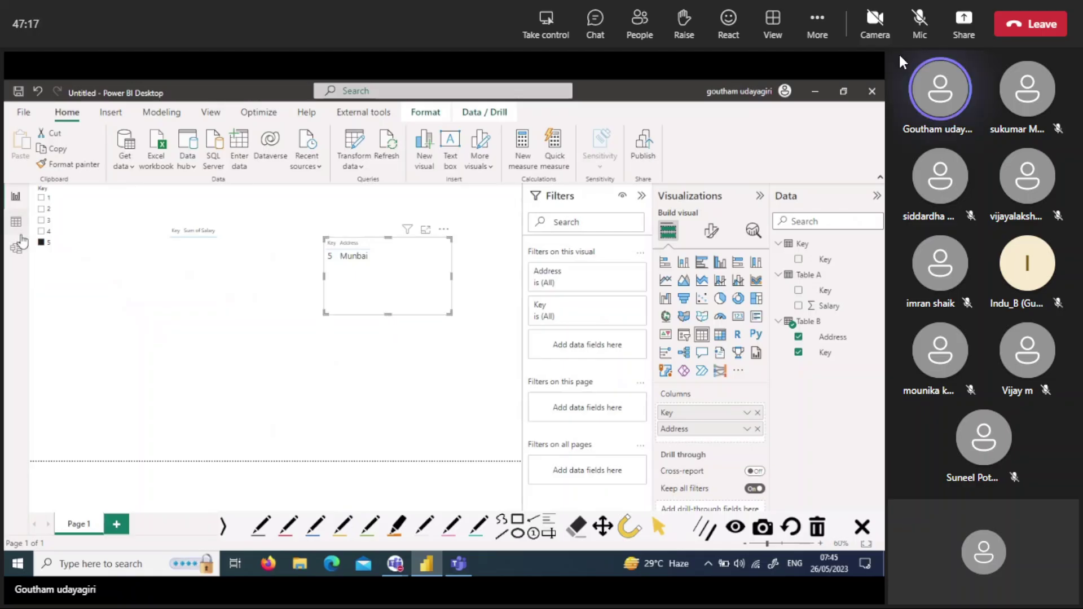
left_click(340, 379)
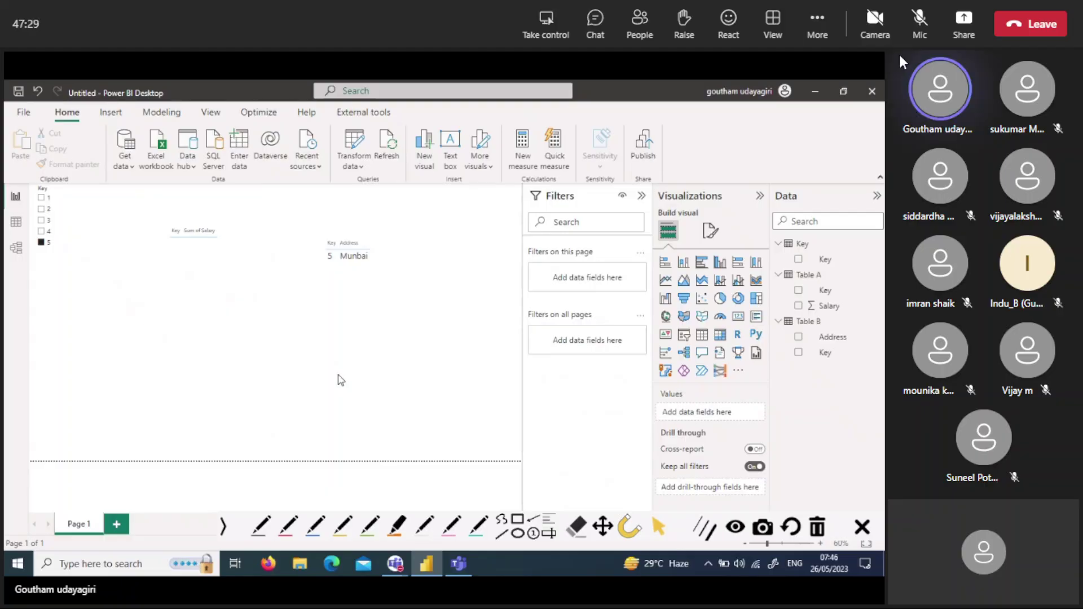
Unmute the microphone to speak in the meeting, and mute it again.
left_click(916, 25)
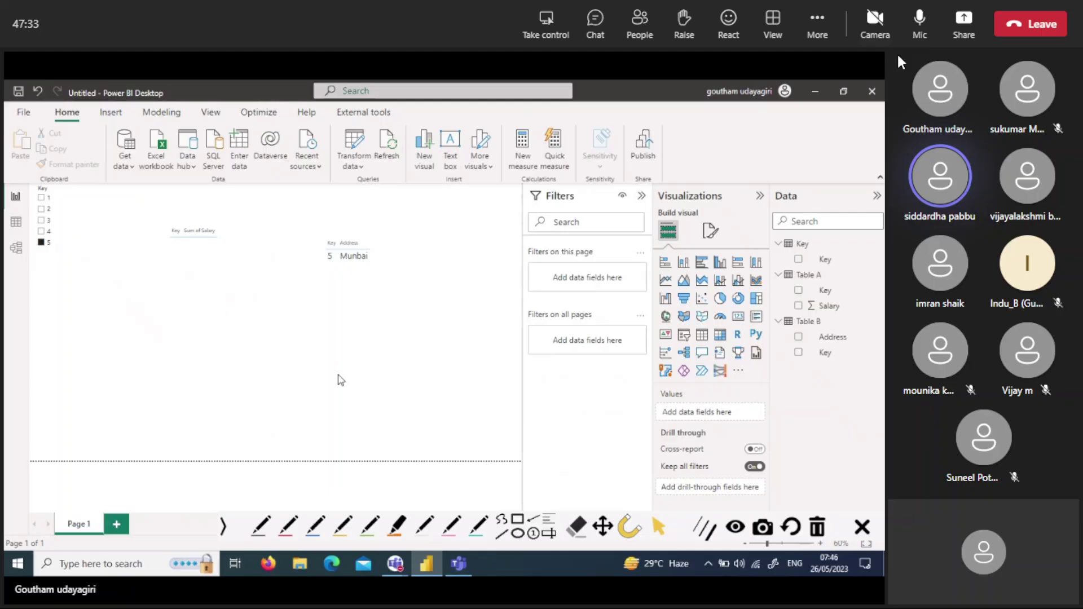
left_click(916, 27)
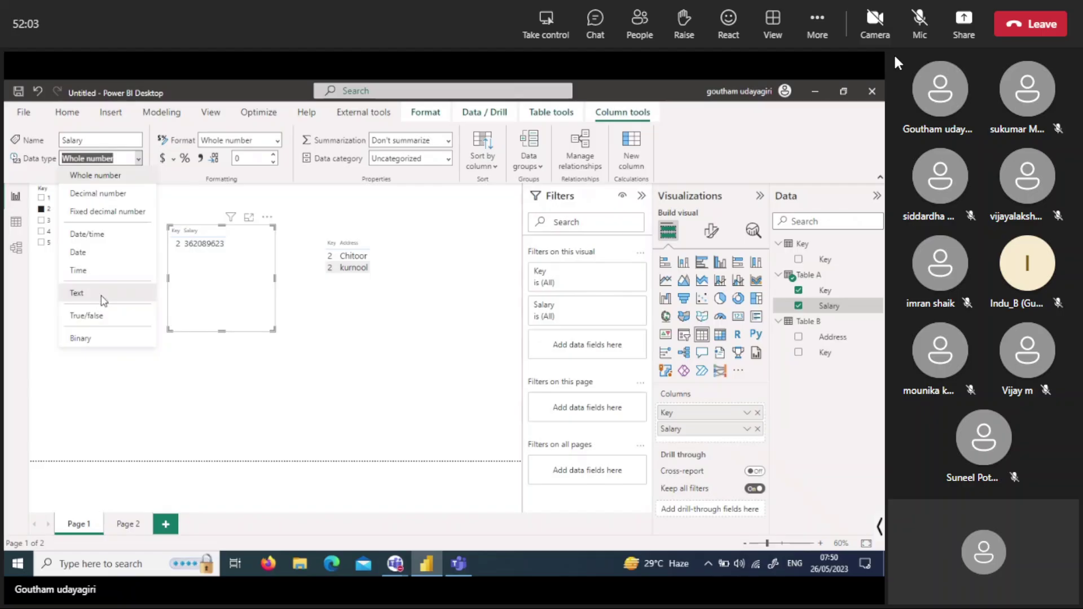
Change the Salary column's data type to Text, cross-filter briefly by the Chitoor row, and clear Key 2 in the slicer.
left_click(102, 299)
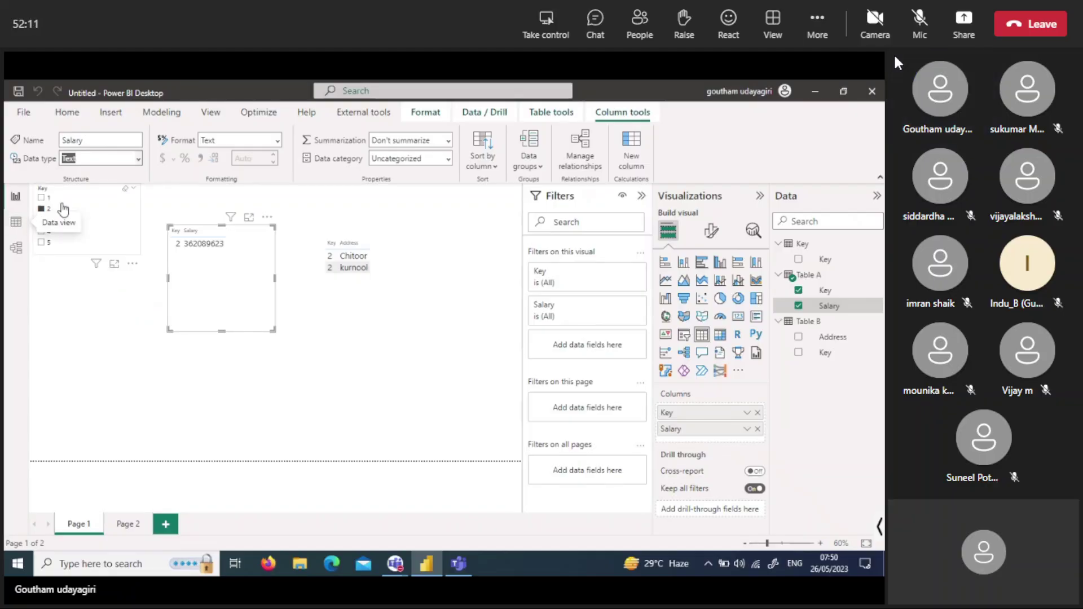
left_click(361, 263)
left_click(360, 259)
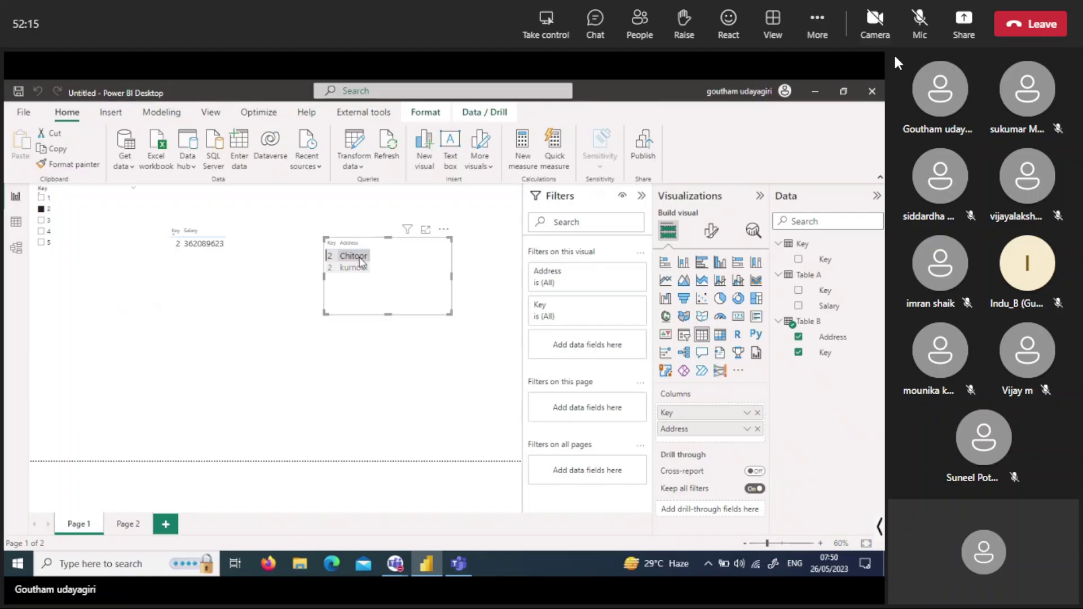
left_click(360, 261)
left_click(41, 210)
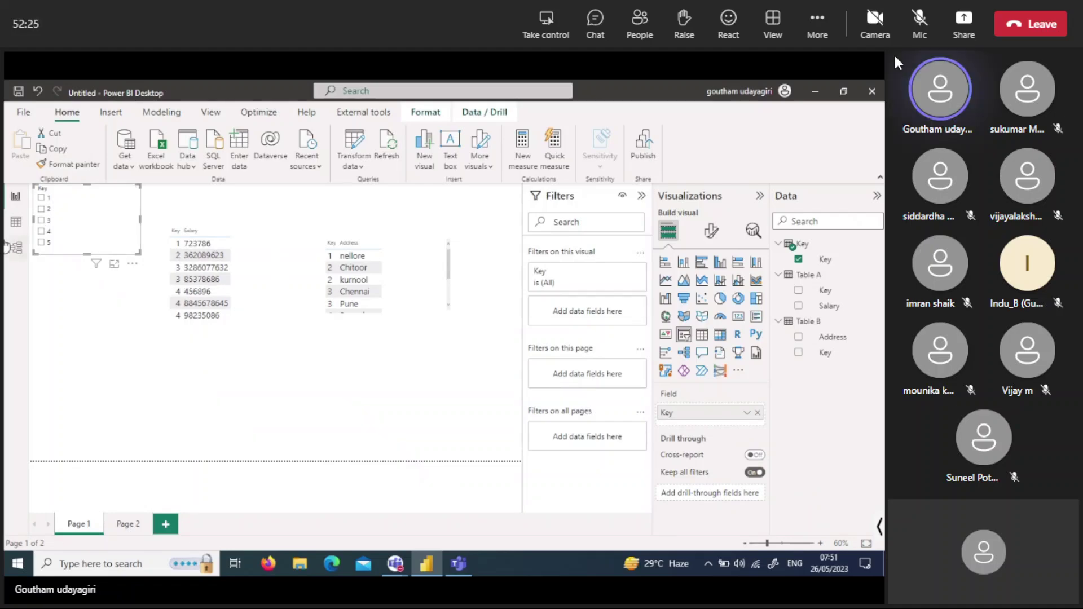
Check the table data, clear Key 3 in the slicer, and look at Page 2 before returning to Page 1.
left_click(16, 222)
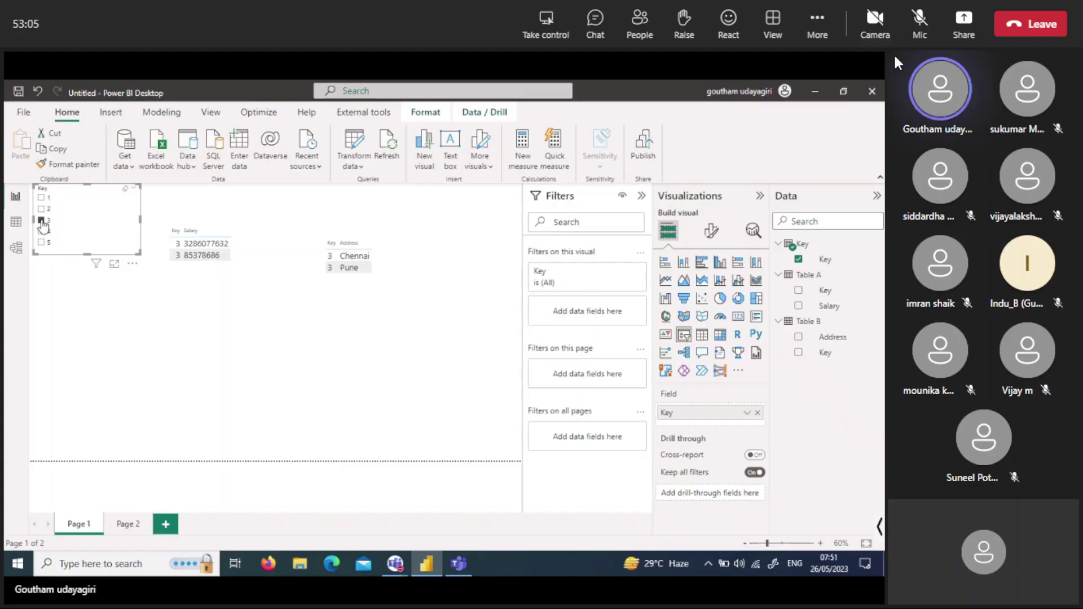
left_click(41, 220)
left_click(128, 524)
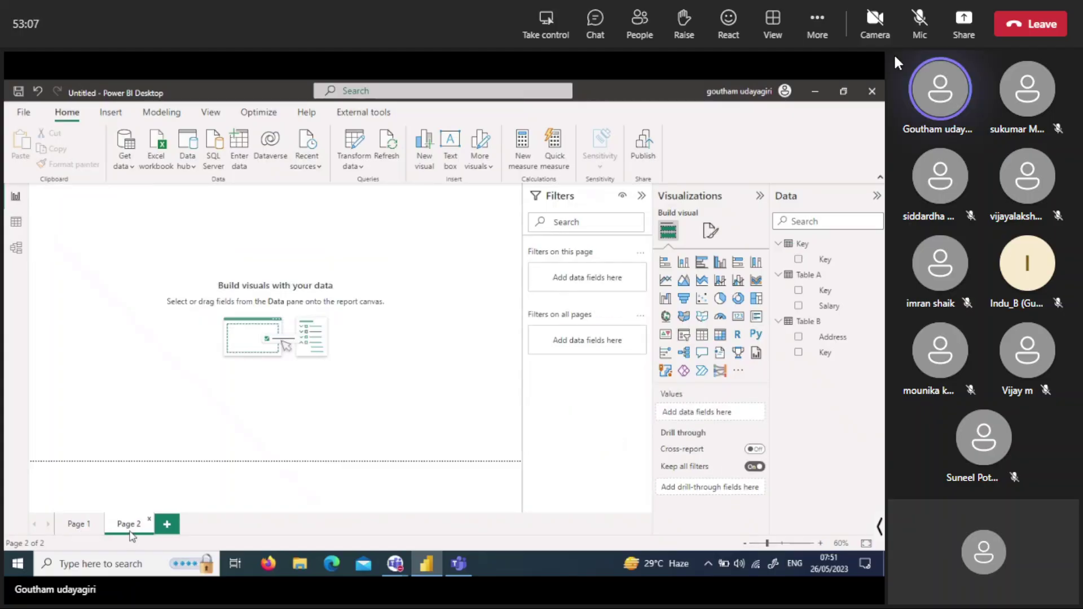
left_click(89, 526)
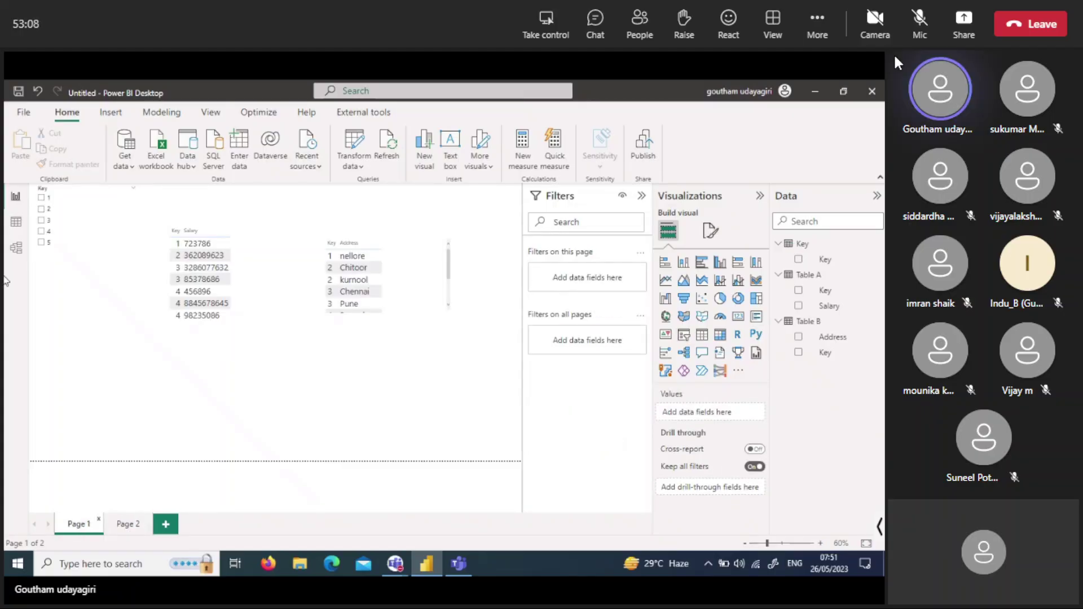
Open the model diagram and move the Key table closer to Table A and Table B.
left_click(12, 224)
left_click(16, 247)
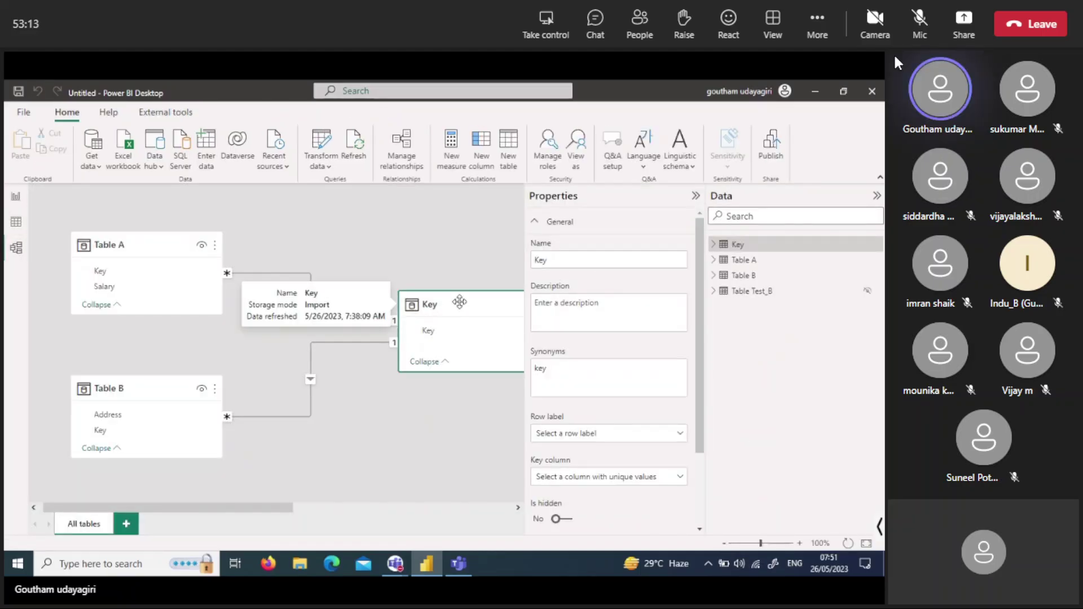
left_click_drag(443, 305, 324, 316)
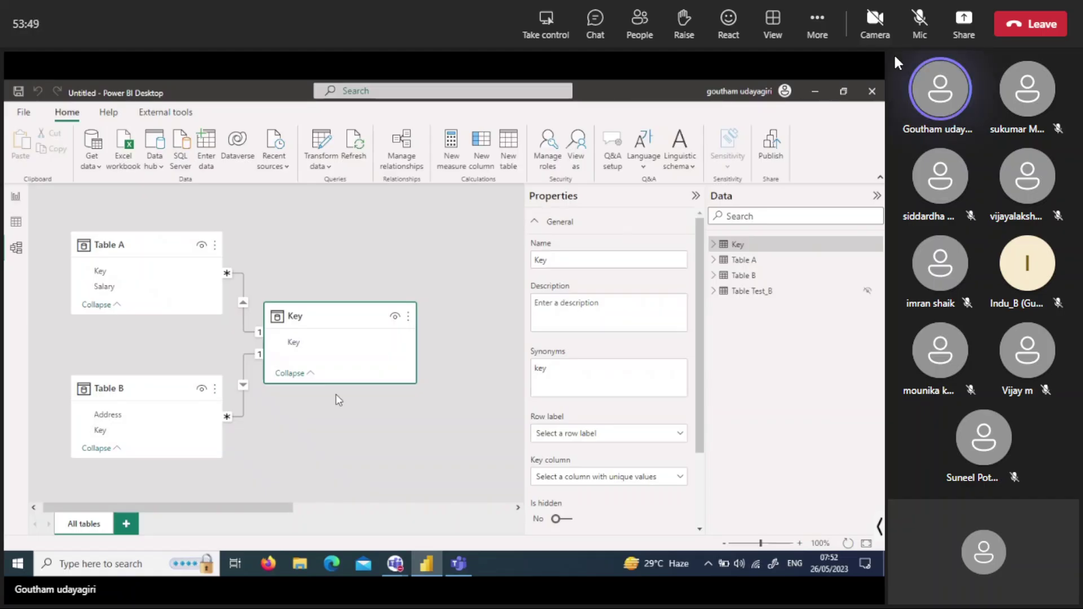
Delete the Key table's relationships with Table A and Table B, and shift the Key table slightly away from them.
right_click(247, 333)
left_click(262, 338)
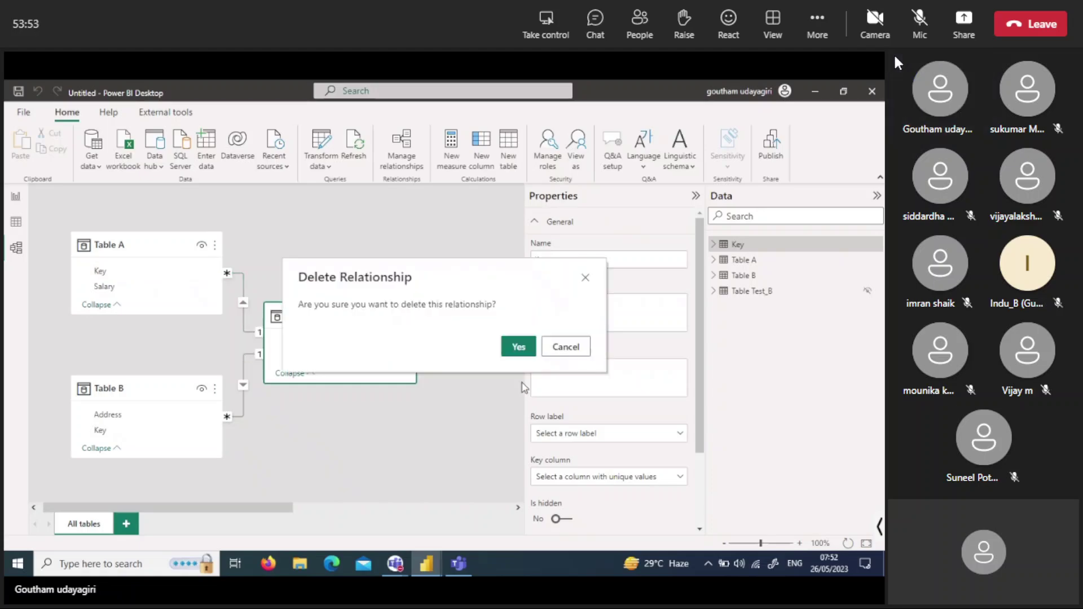
left_click(534, 343)
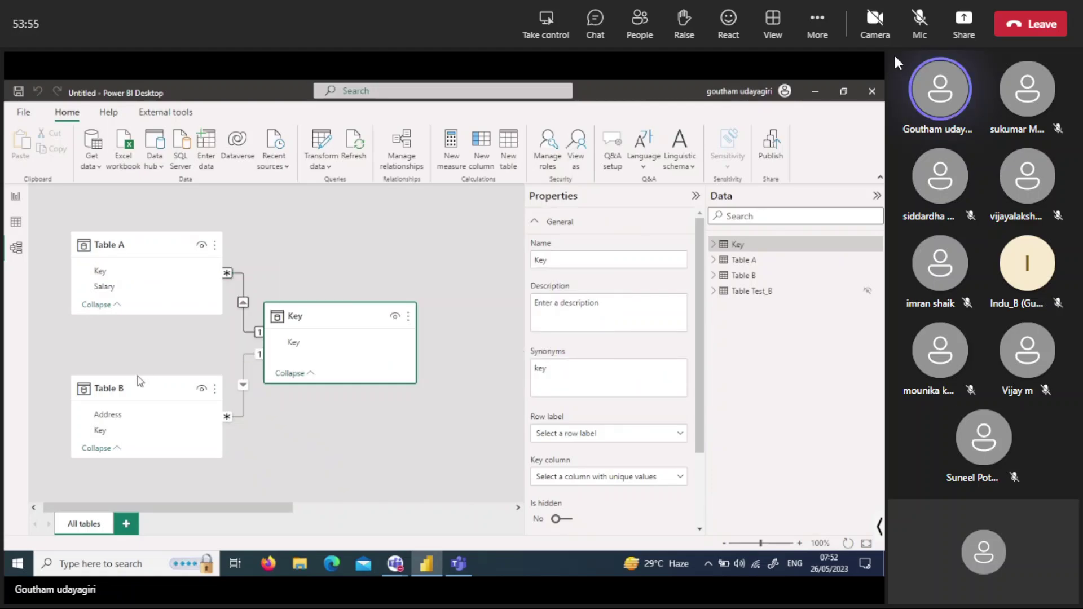
right_click(243, 396)
left_click(273, 405)
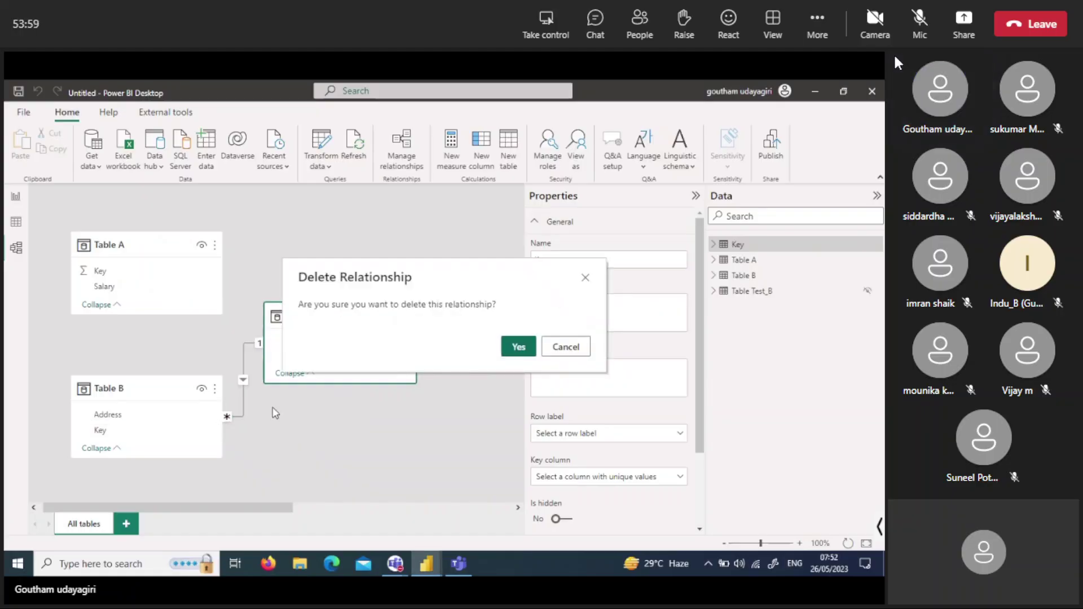
left_click(528, 351)
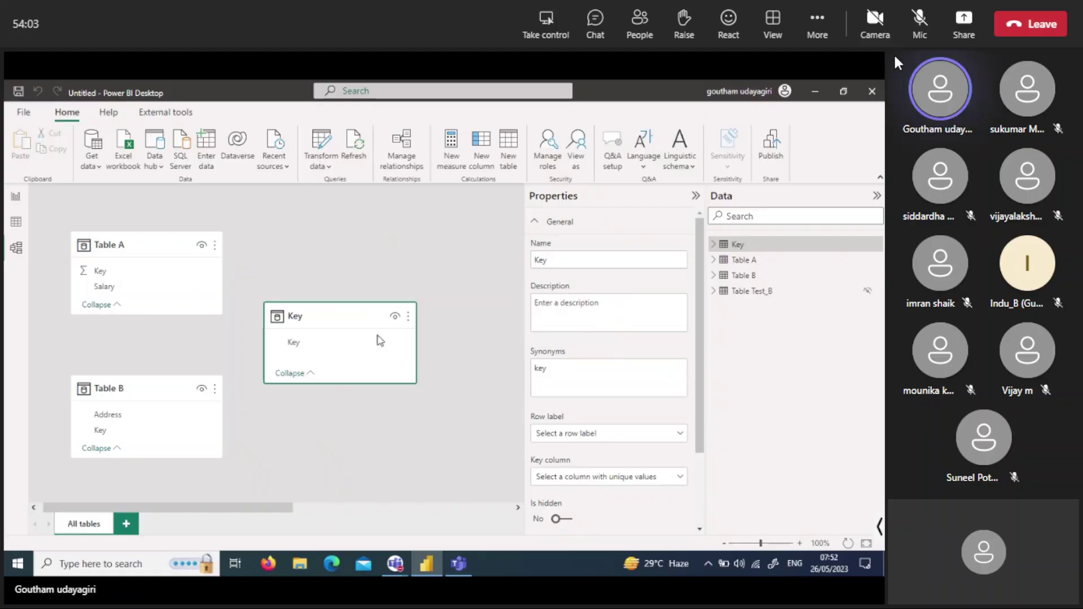
left_click(401, 289)
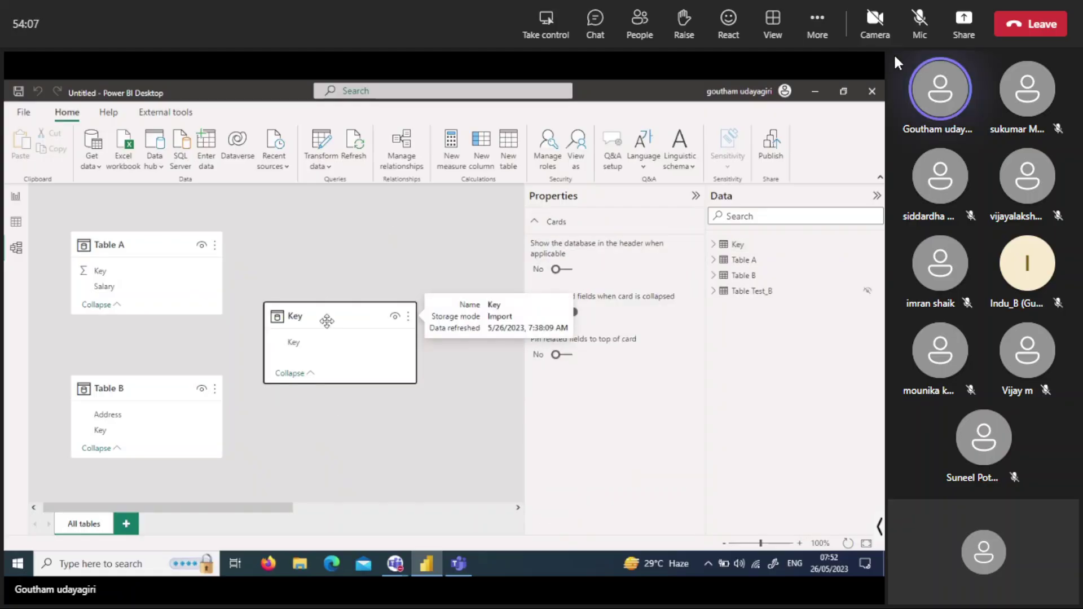
left_click_drag(327, 320, 342, 322)
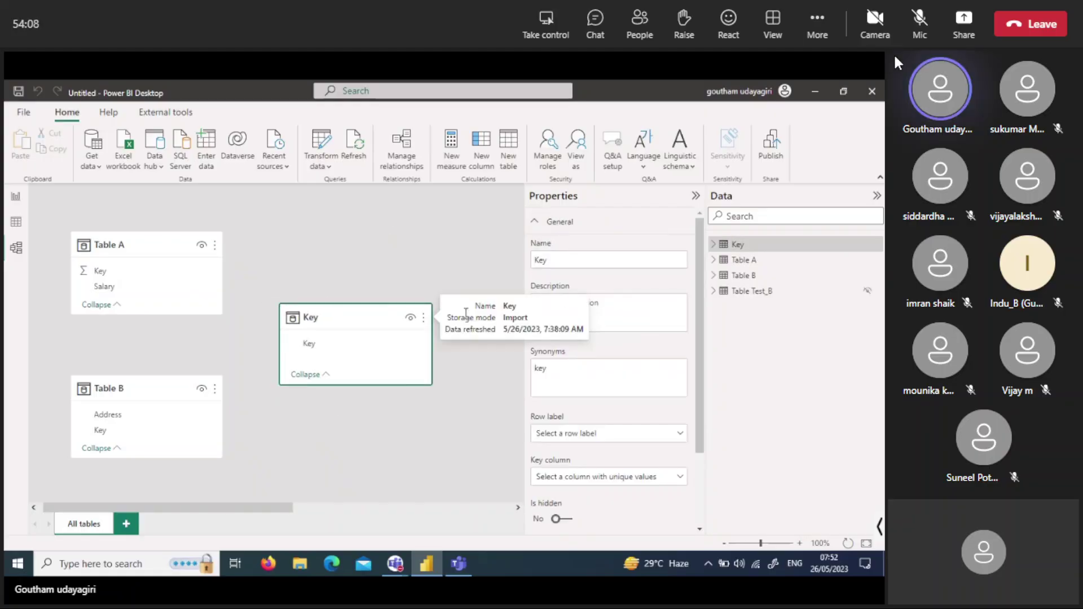
Test the existing Key slicer on Page 1 of the report with the values 2, 4 and 5.
left_click(15, 199)
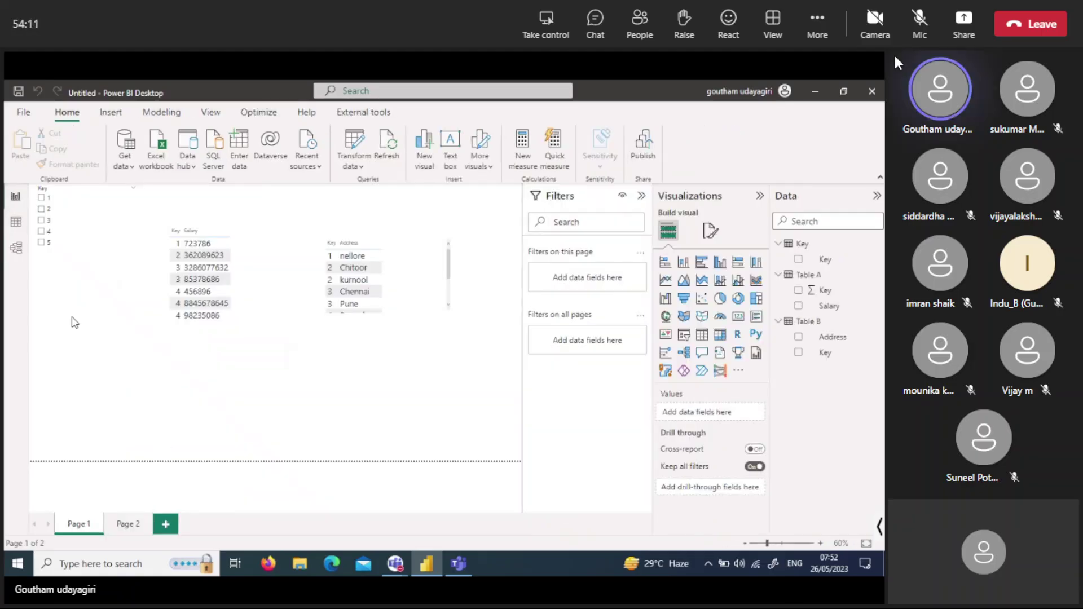
left_click(41, 209)
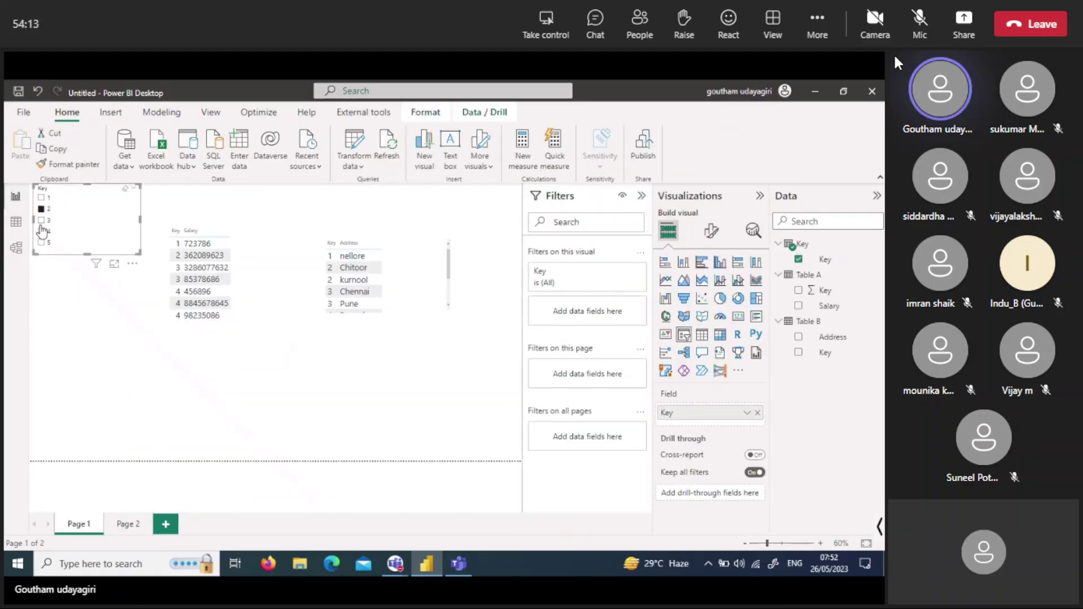
left_click(41, 231)
left_click(40, 242)
Remove the Key slicer from Page 1 and stretch the Key and Address table visual downward until all its rows fit.
left_click(135, 269)
left_click(204, 330)
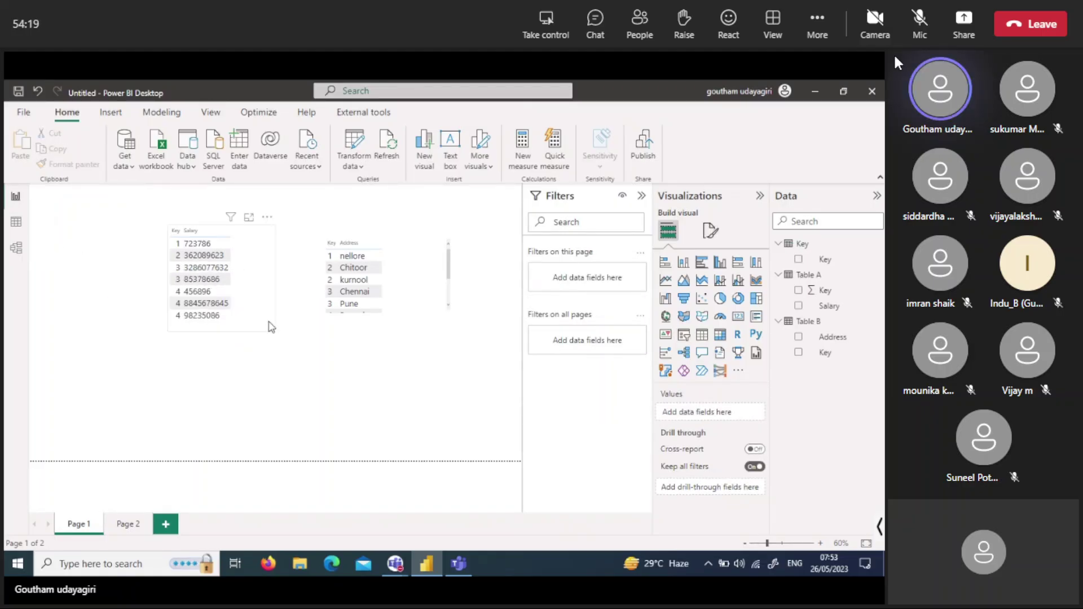
left_click(436, 316)
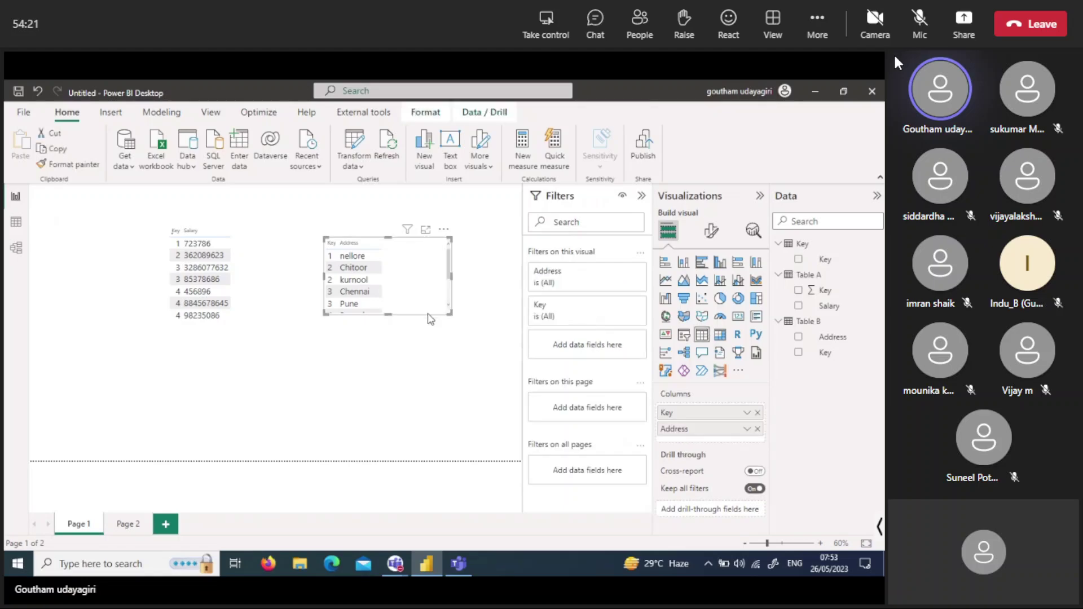
left_click_drag(388, 314, 400, 383)
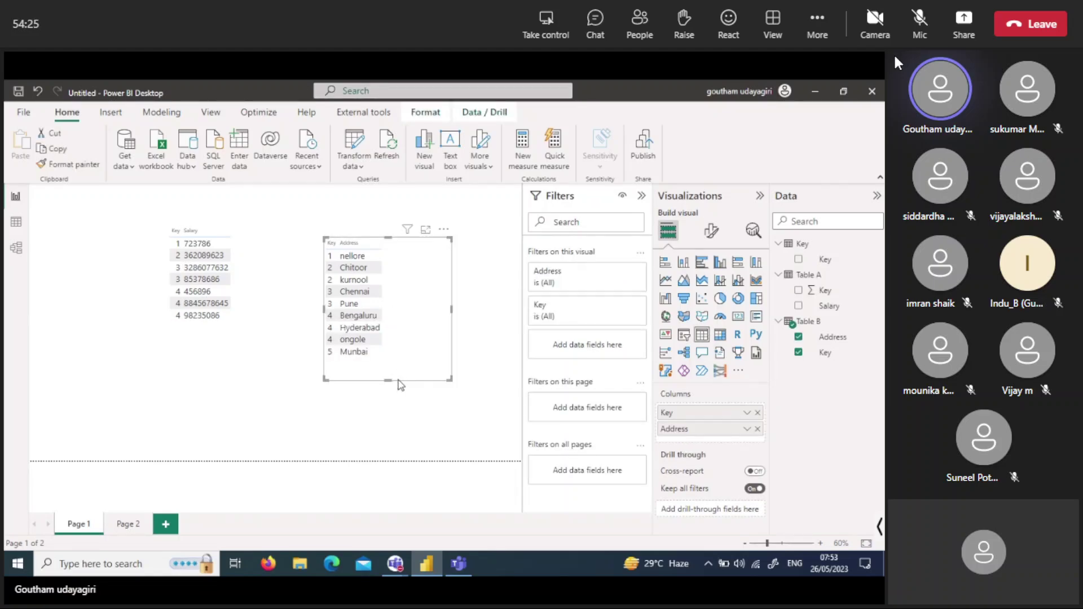
Define a new relationship between Table A and Table B, matching their Key columns.
left_click(16, 222)
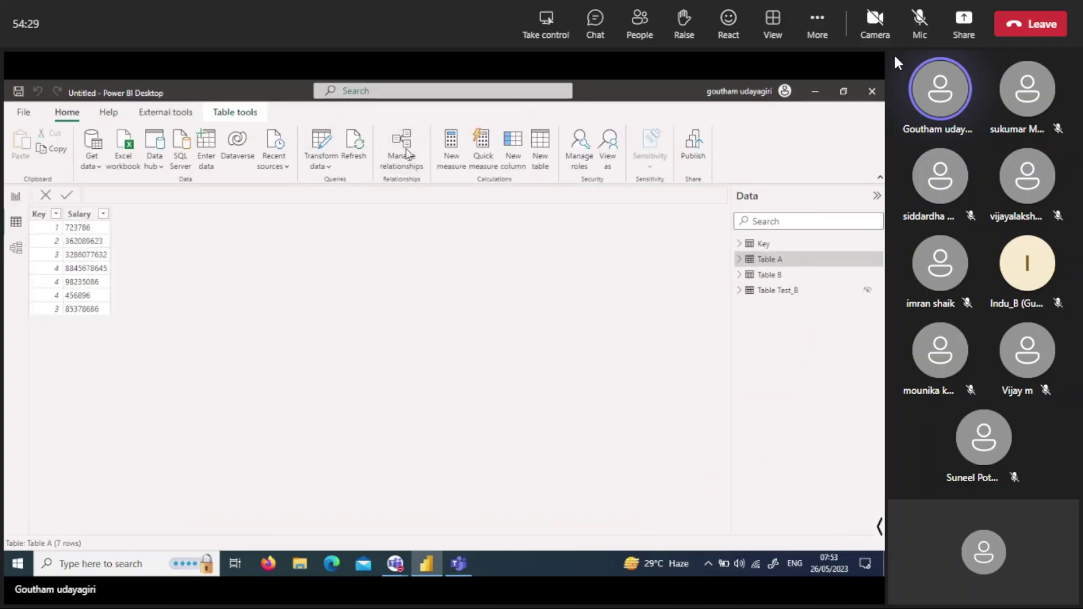
left_click(407, 154)
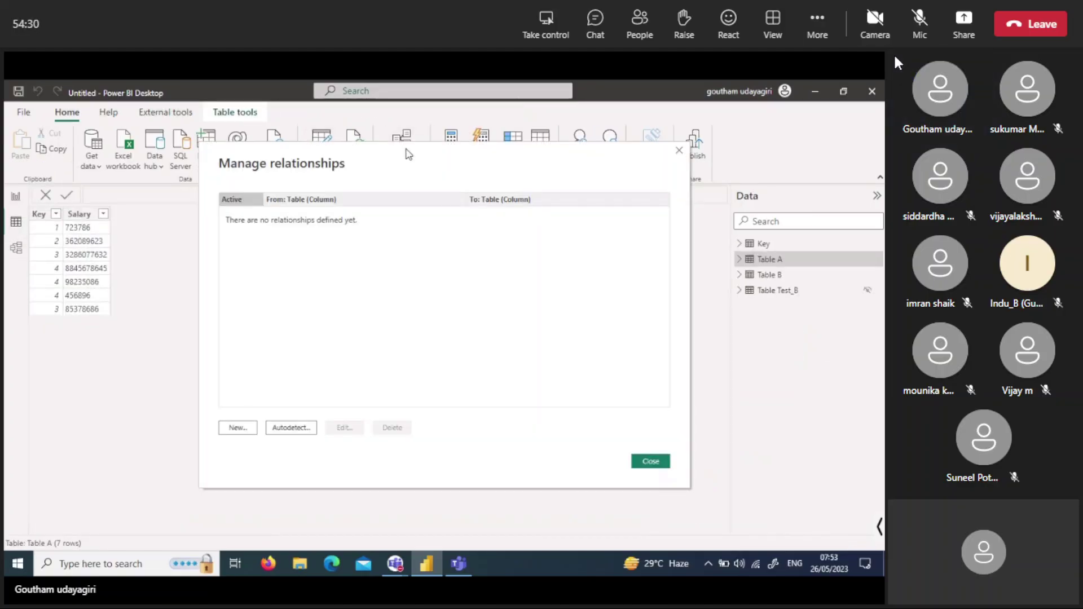
left_click(241, 427)
left_click(309, 201)
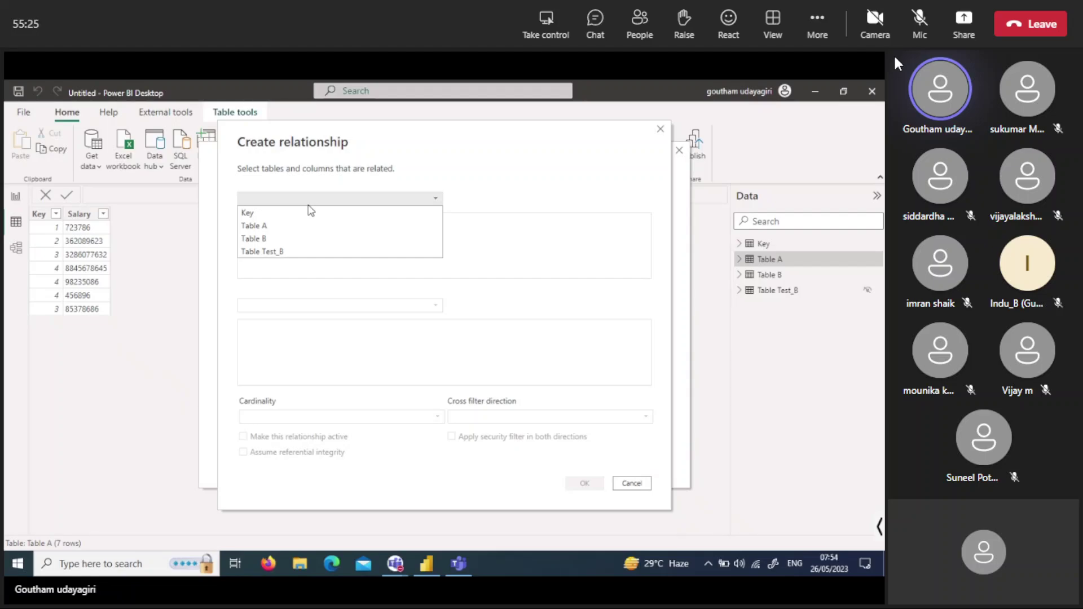
left_click(284, 226)
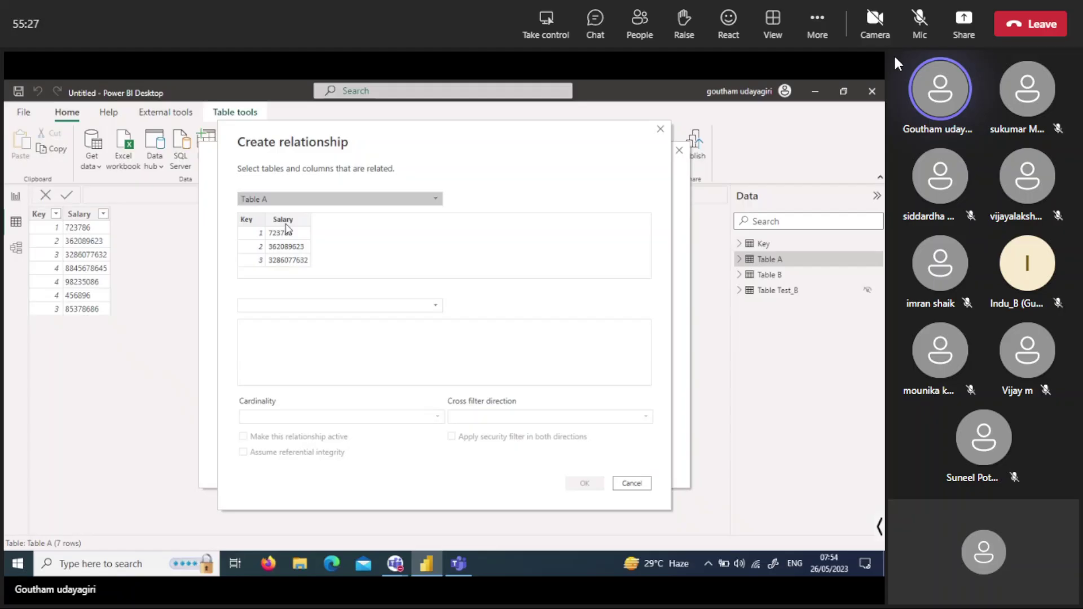
left_click(308, 312)
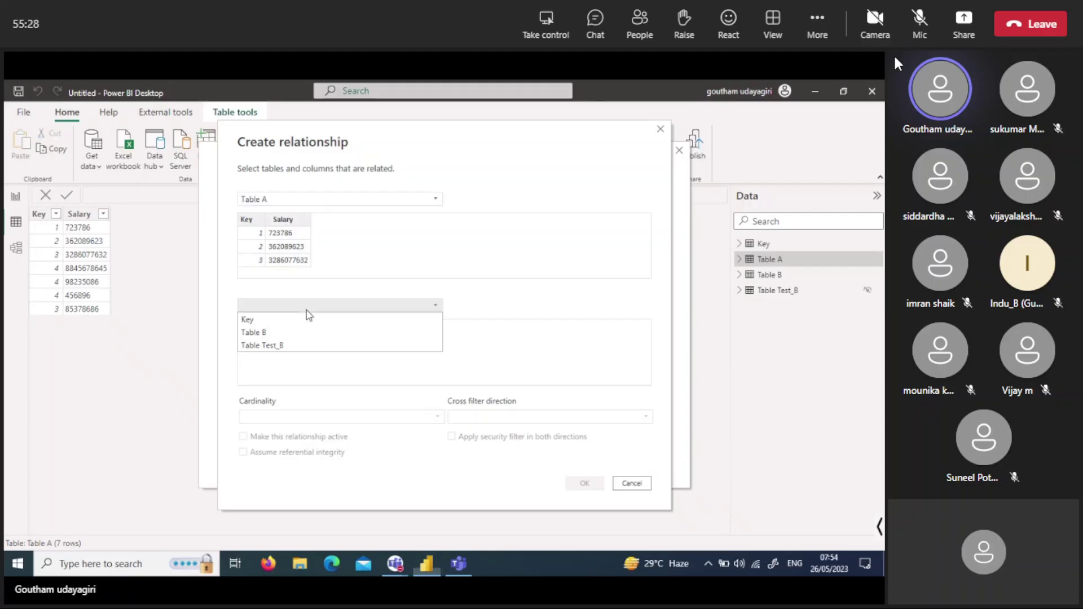
left_click(296, 337)
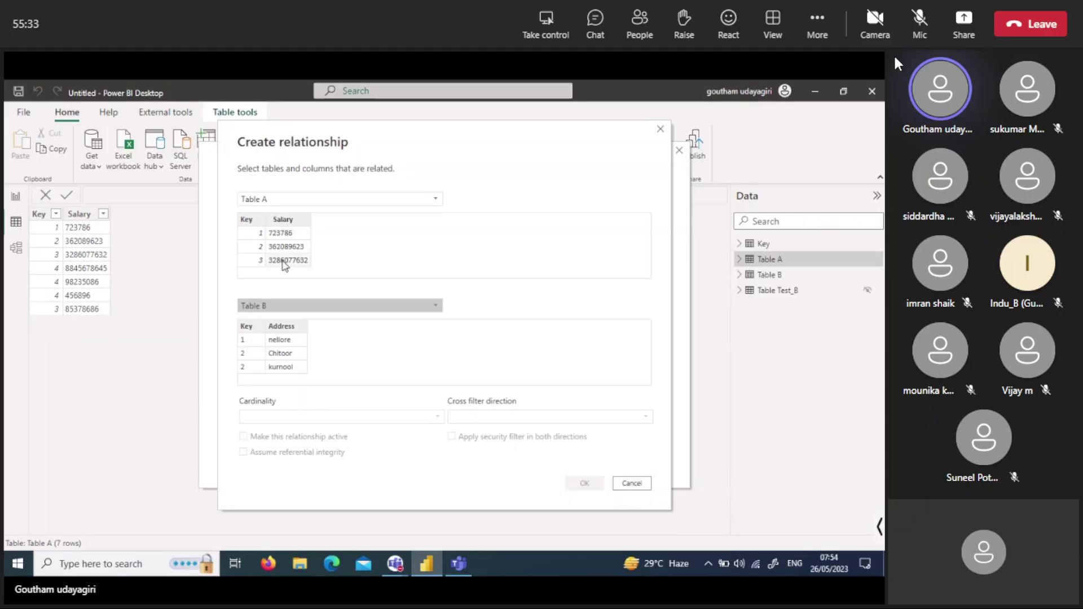
left_click(244, 221)
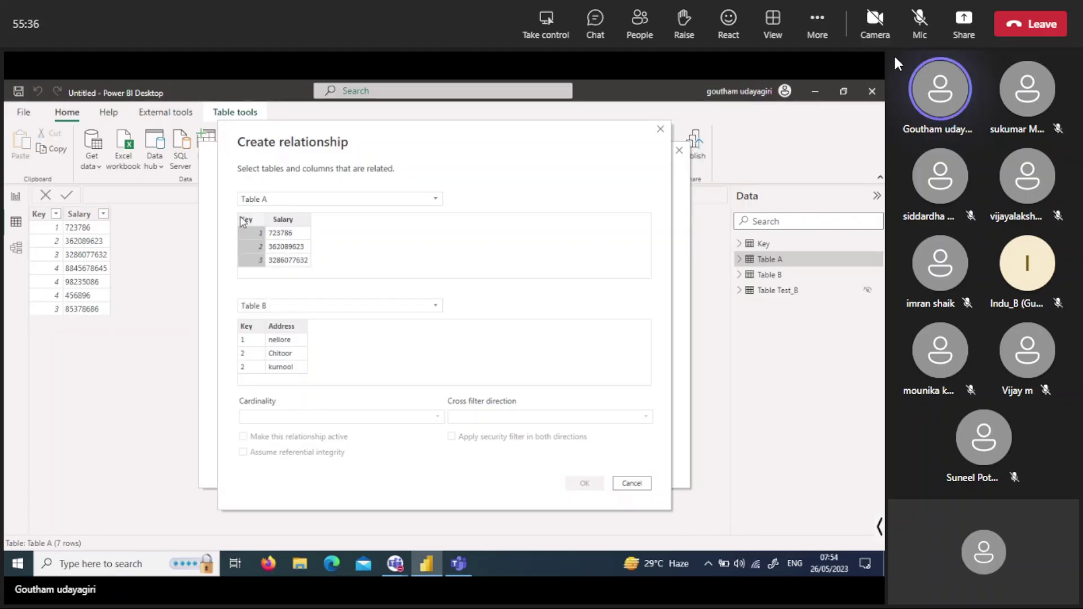
left_click(245, 328)
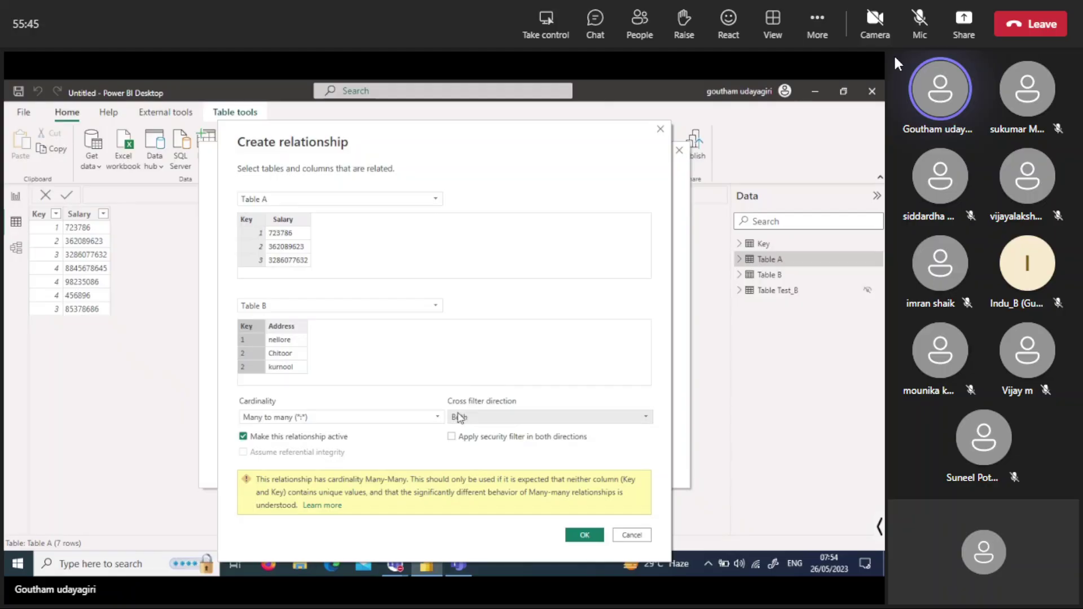
Create the relationship with cross filter direction Single (Table A filters Table B) and view it in the model diagram.
left_click(493, 417)
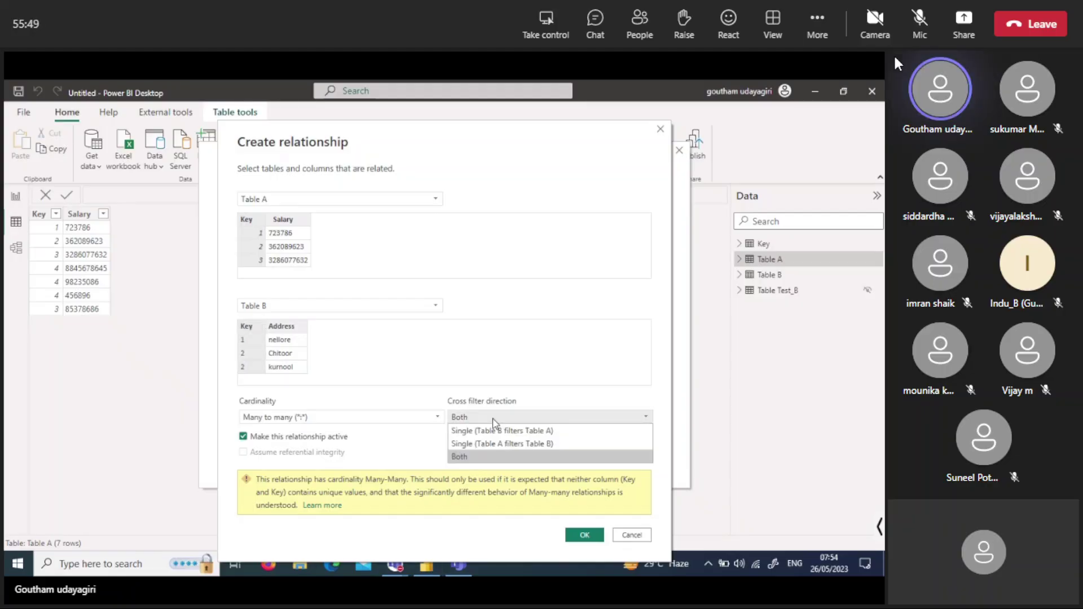
left_click(474, 445)
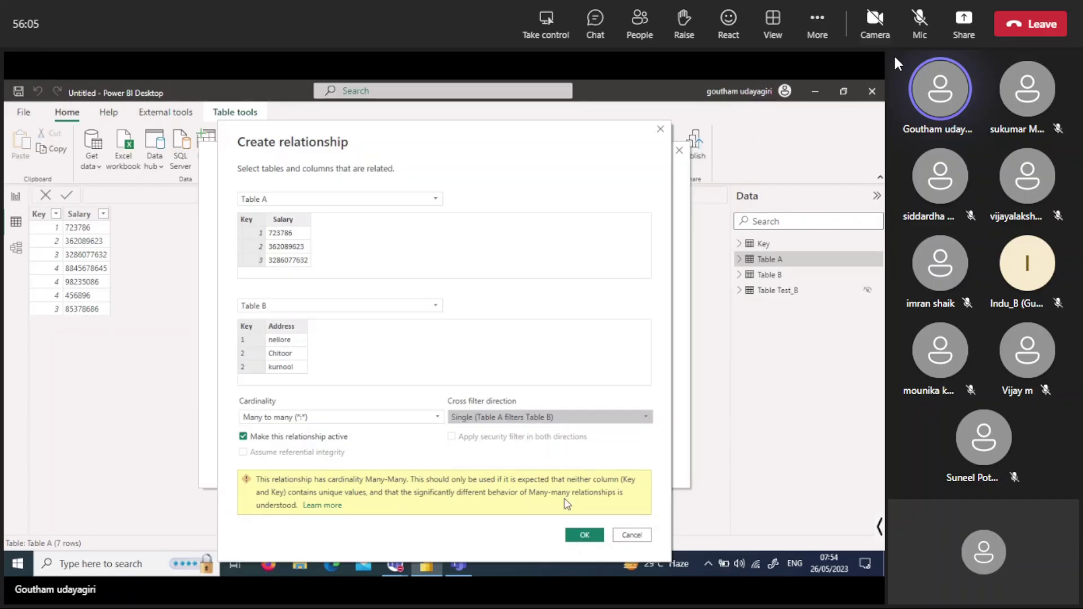
left_click(584, 535)
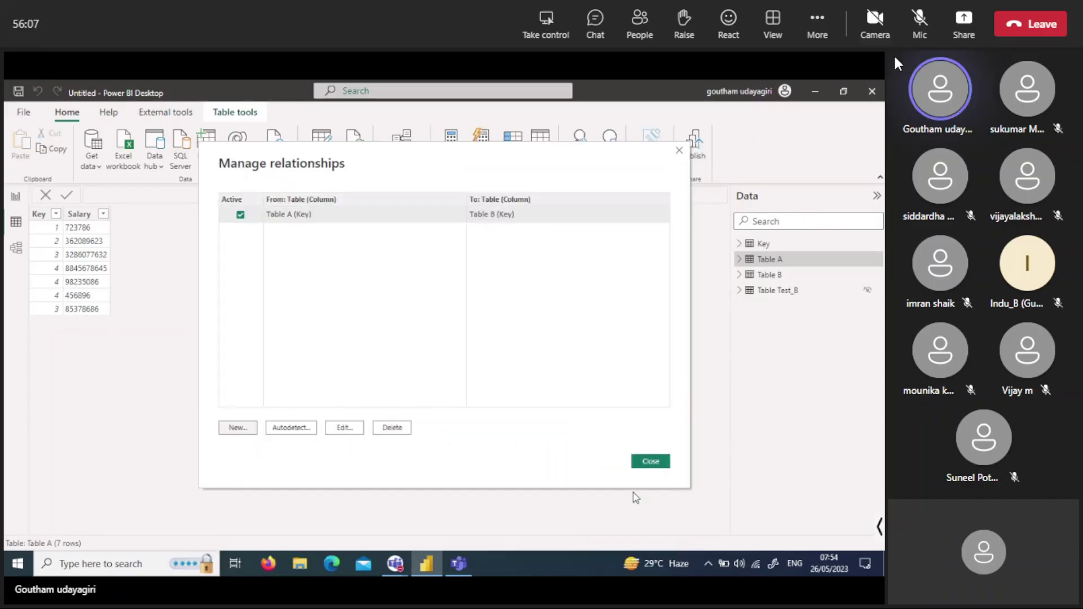
left_click(650, 462)
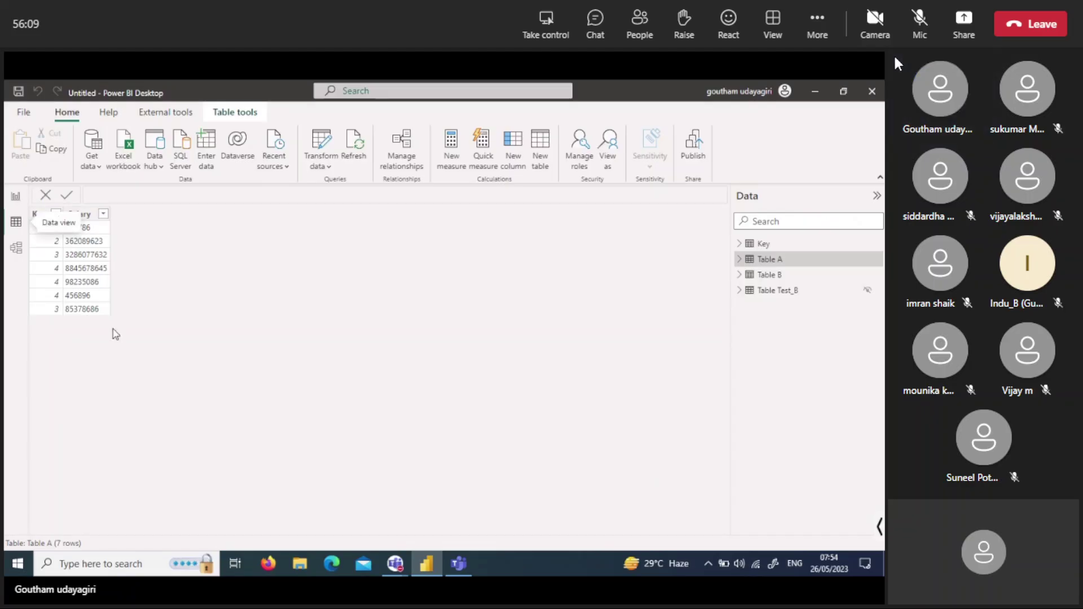
left_click(17, 249)
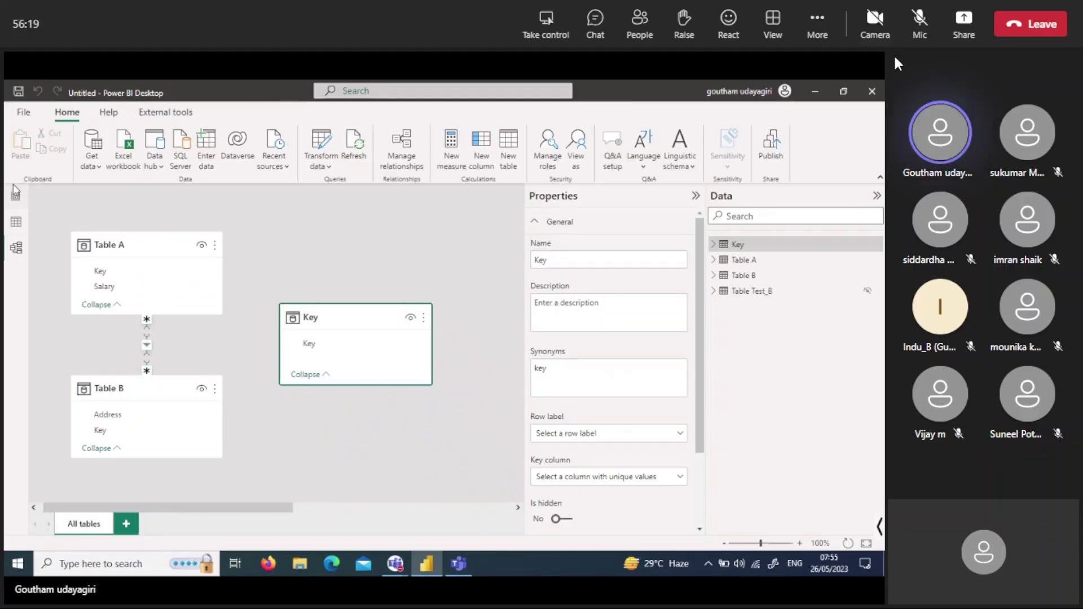
Add a slicer to Page 1 of the report using Table A's Key field.
left_click(15, 200)
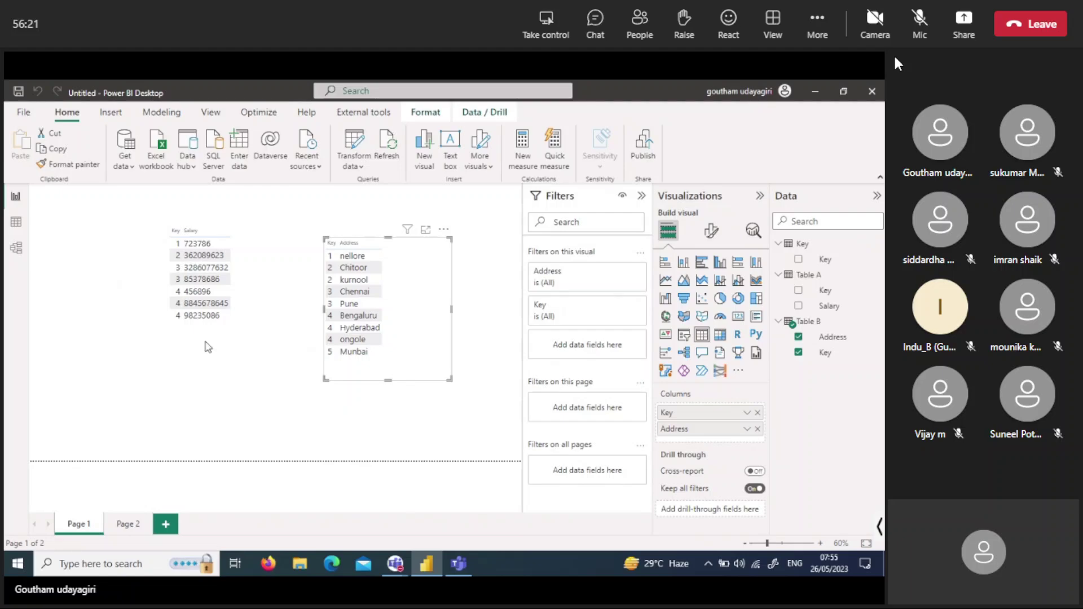
left_click(684, 334)
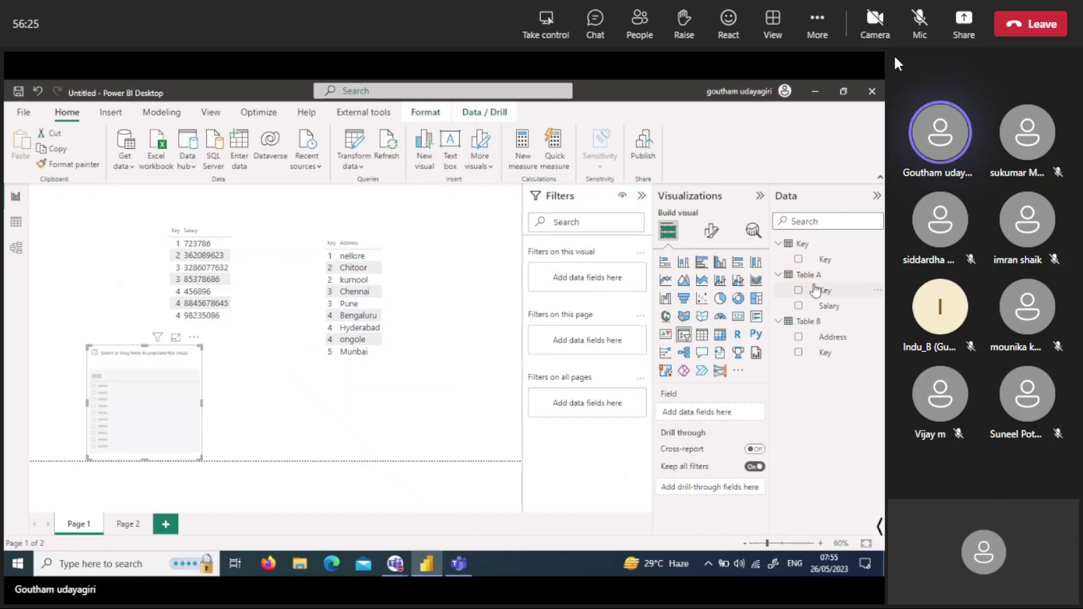
left_click(798, 290)
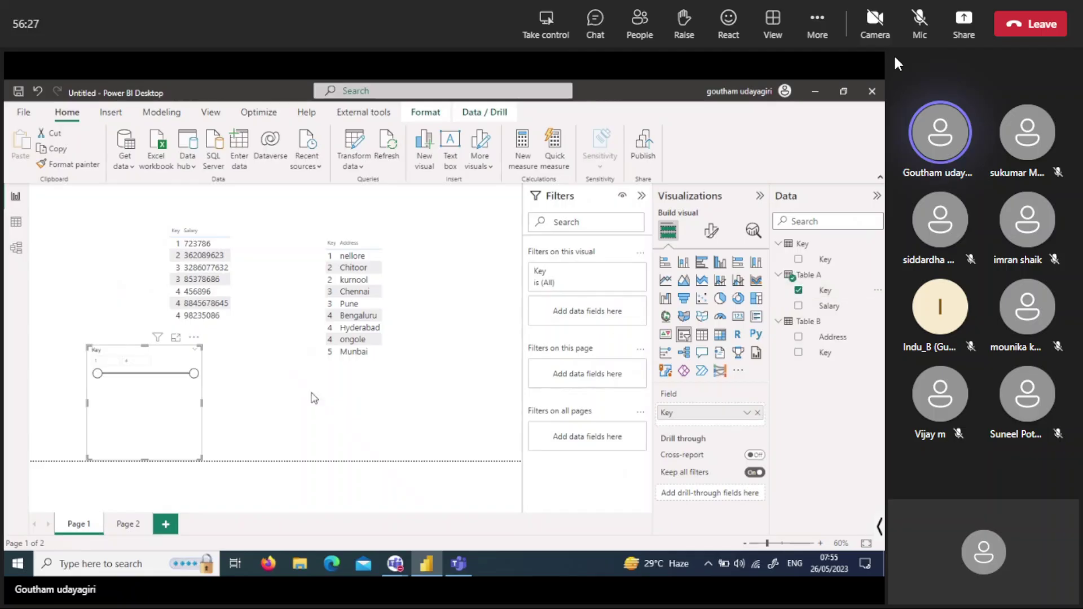
Set the new slicer's style to Dropdown and move it to the upper-left corner of the report page.
left_click(711, 230)
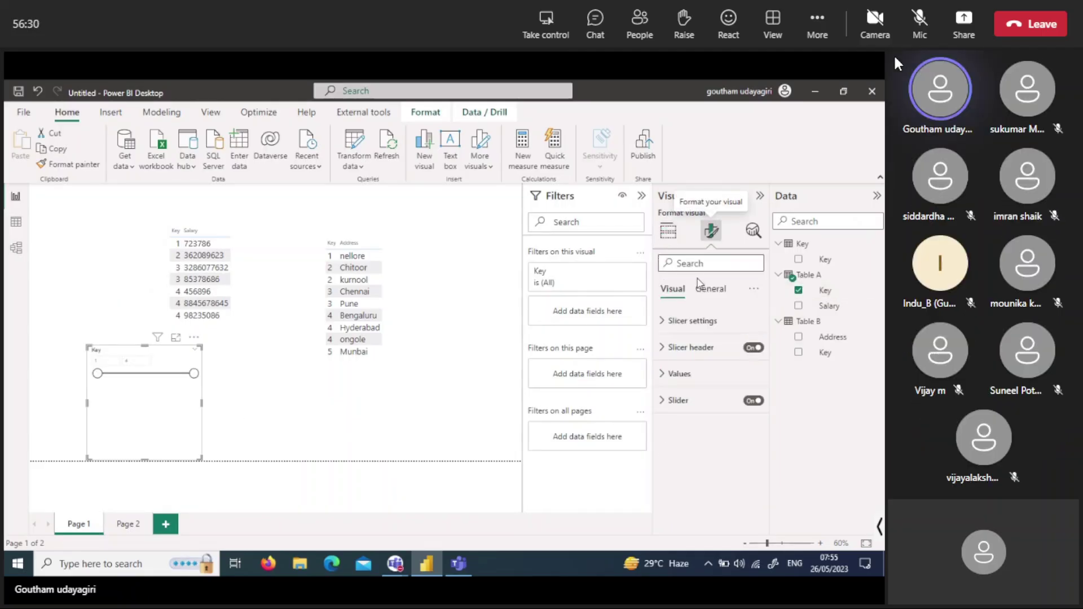
left_click(682, 321)
left_click(699, 390)
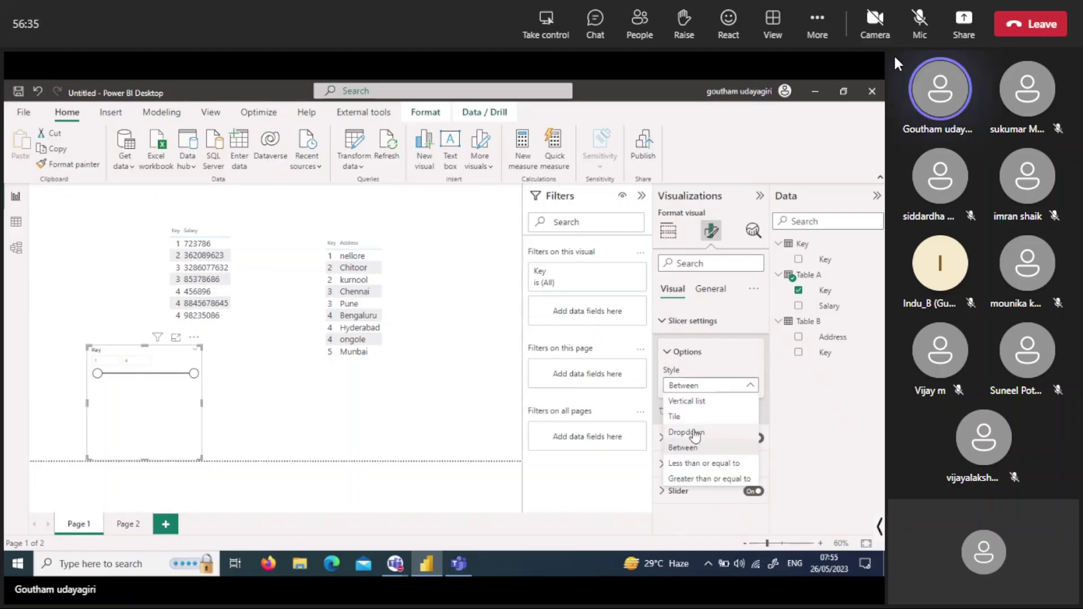
left_click(696, 435)
left_click_drag(126, 414, 60, 252)
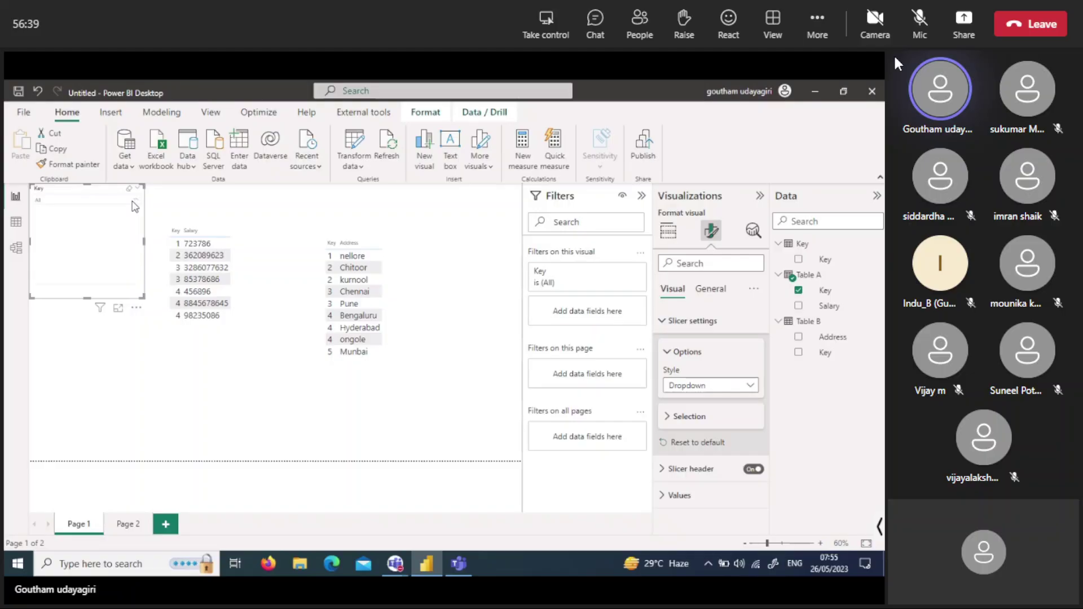
Filter both tables by Key 1, 2, 3 and 4 in turn, clear the slicer selection, and reopen its value list.
left_click(135, 203)
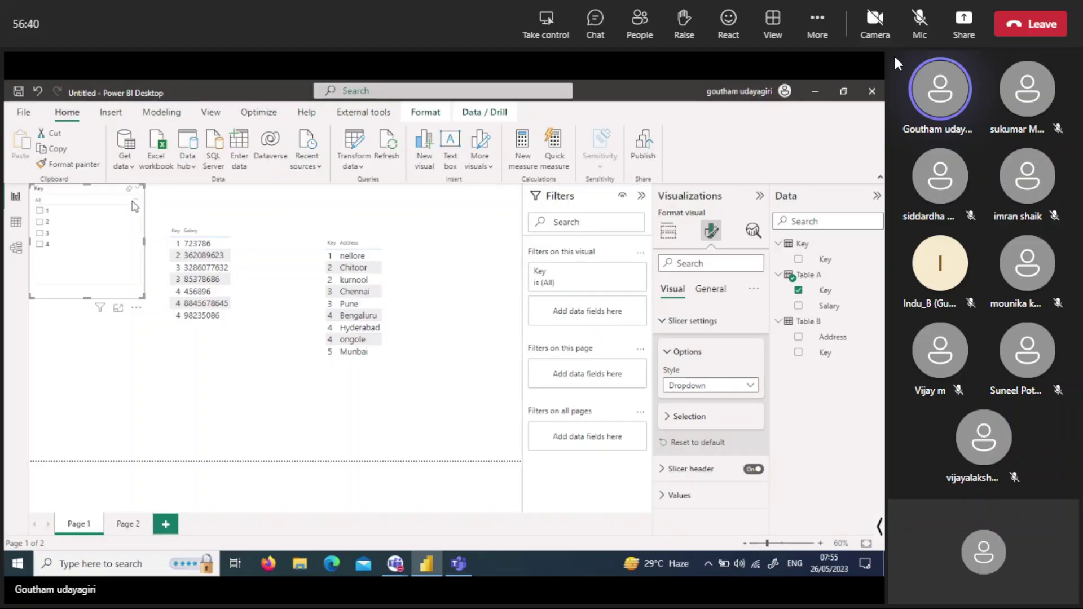
left_click(39, 211)
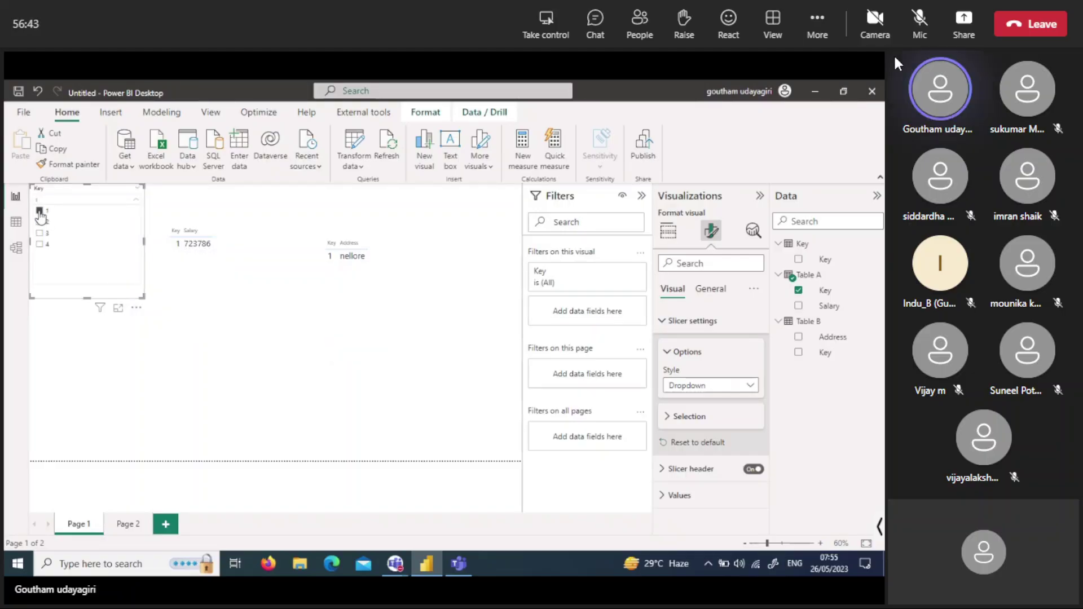
left_click(40, 222)
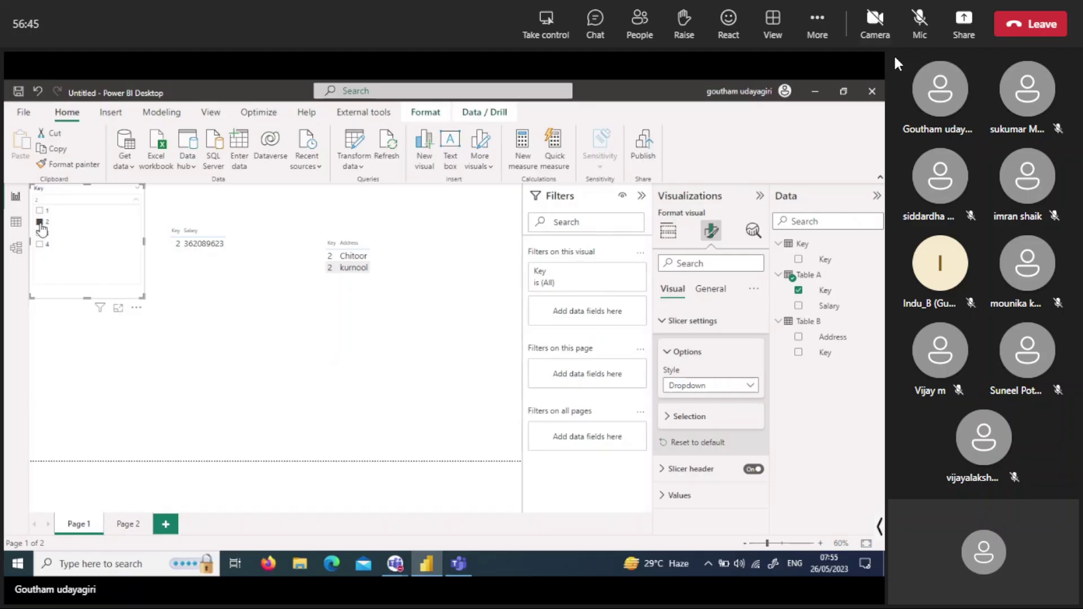
left_click(40, 233)
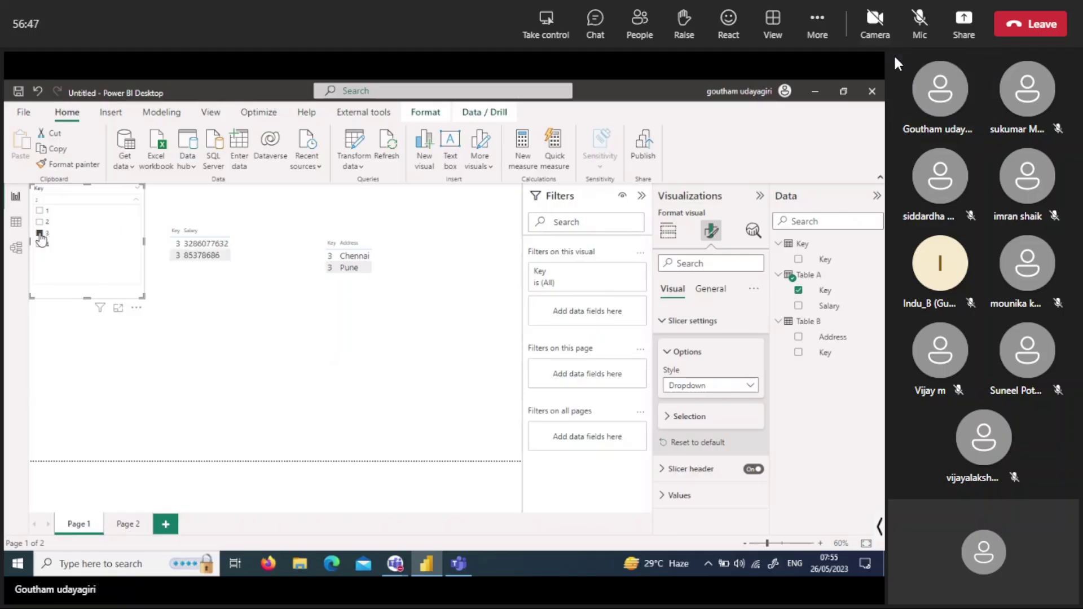
left_click(39, 245)
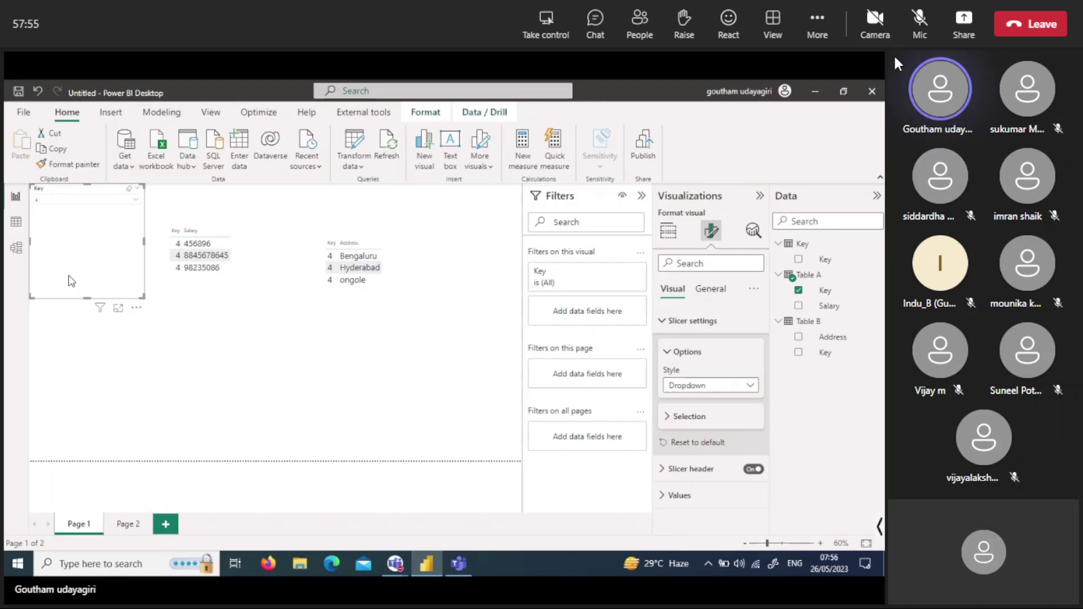
left_click(129, 189)
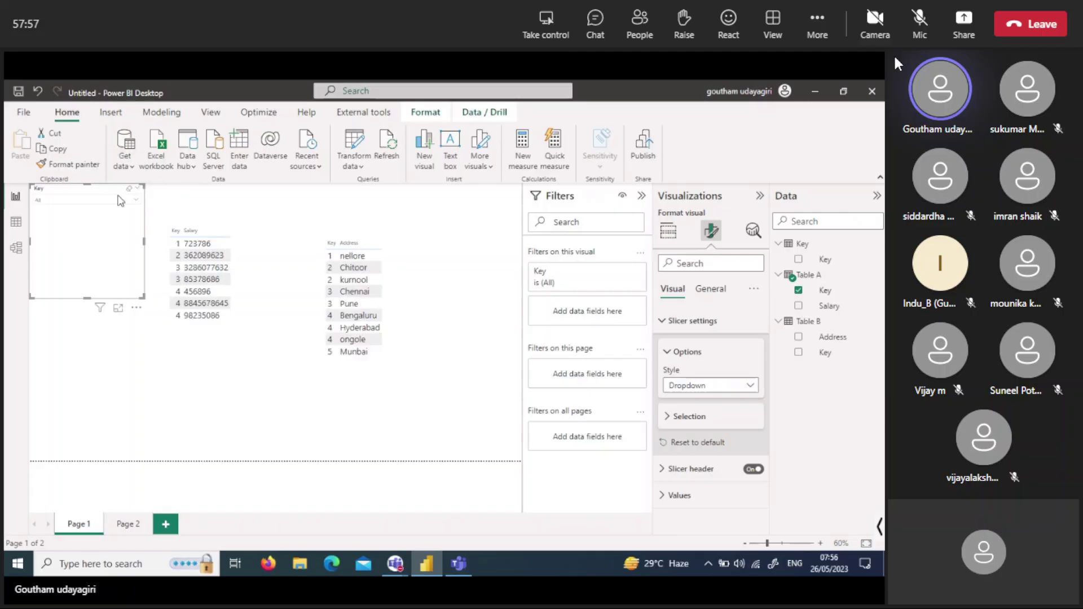
left_click(121, 200)
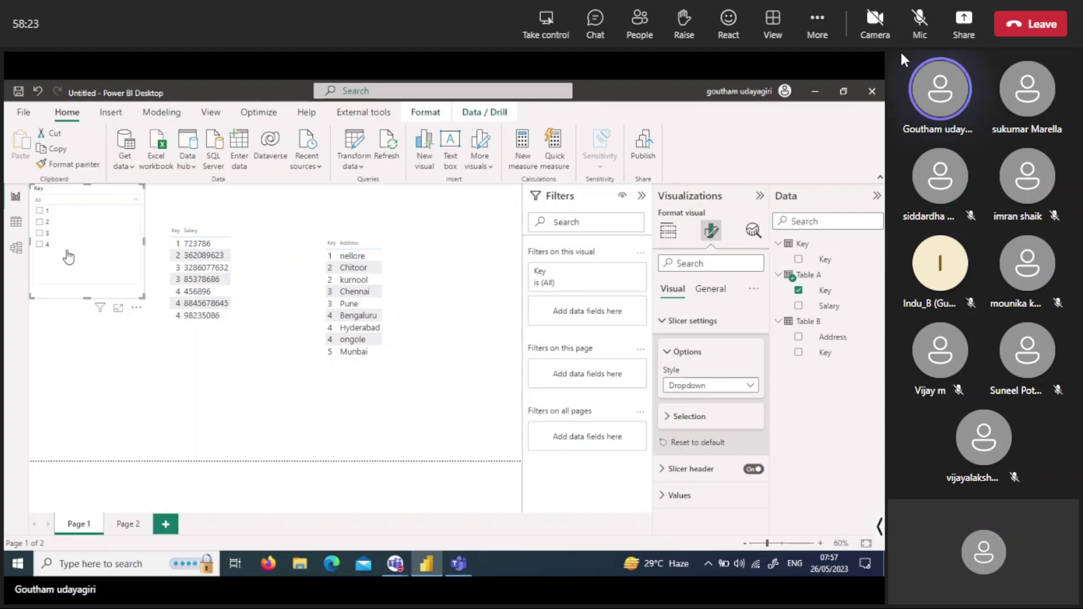
Unmute the meeting microphone to speak and mute it again, and dismiss the end-of-meeting notice.
left_click(913, 38)
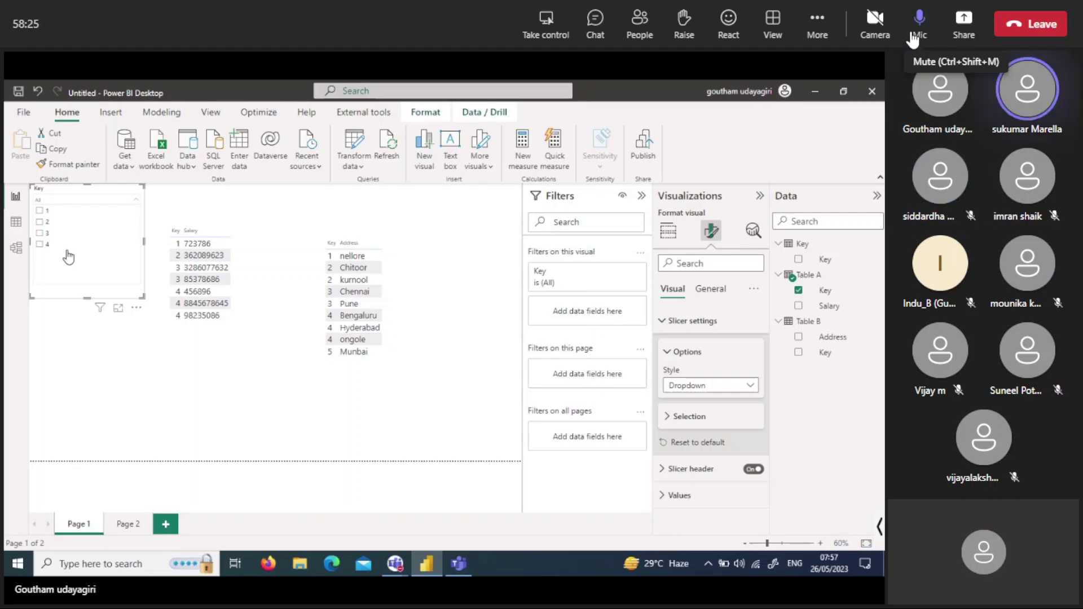
left_click(914, 35)
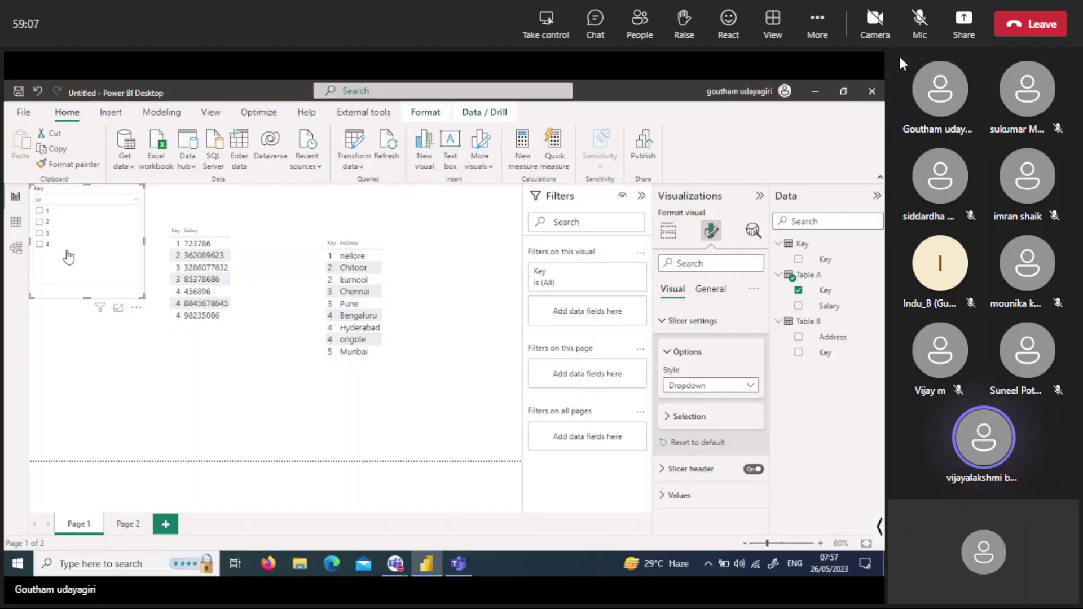
left_click(909, 35)
left_click(910, 45)
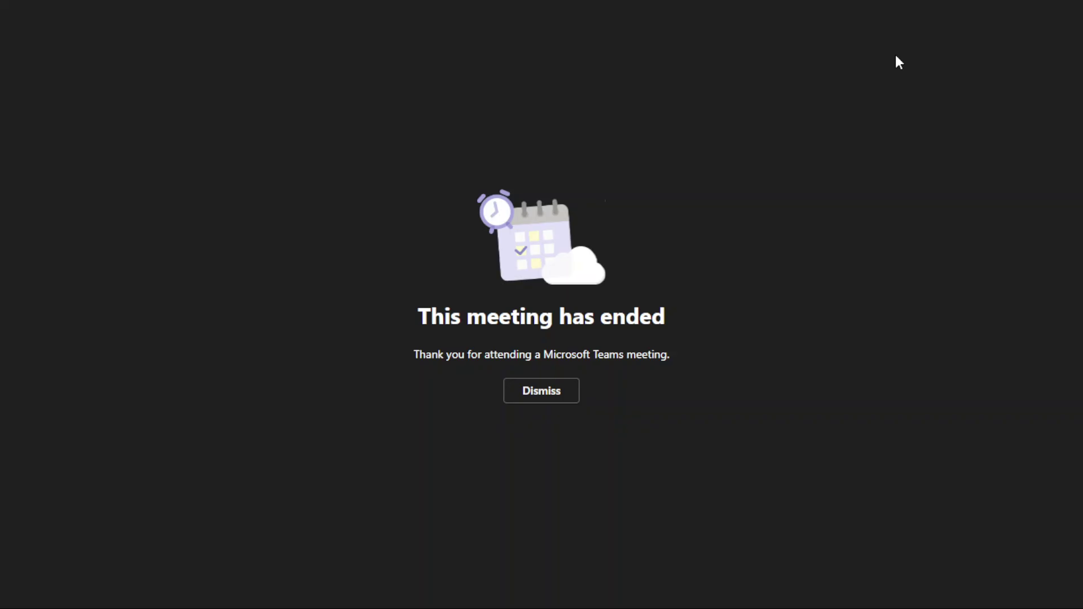
left_click(543, 397)
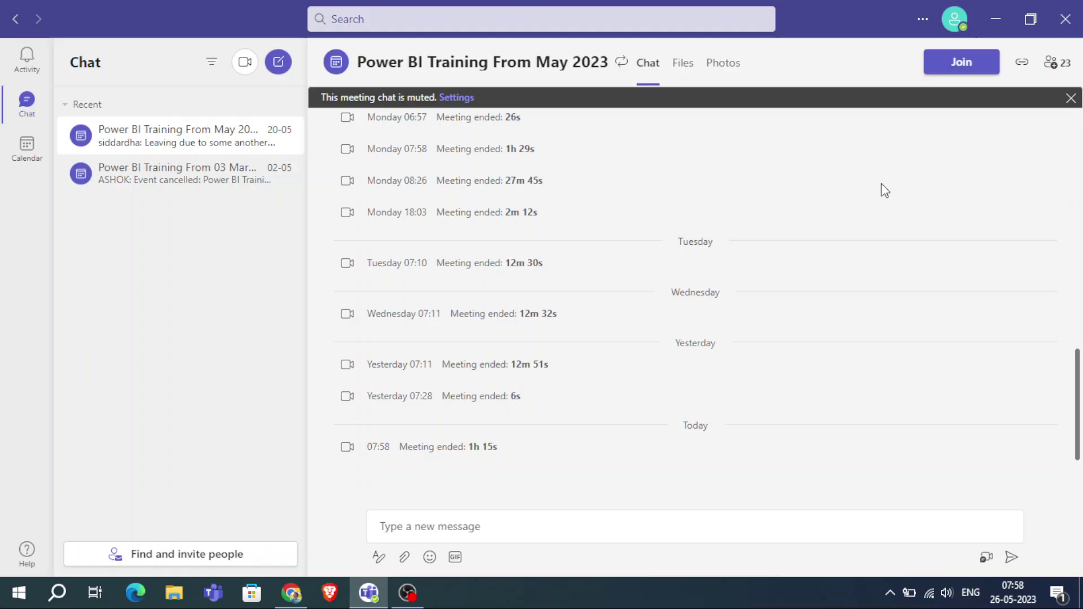
Rejoin the Power BI Training From May 2023 meeting with the microphone off and maximize the meeting window.
left_click(968, 67)
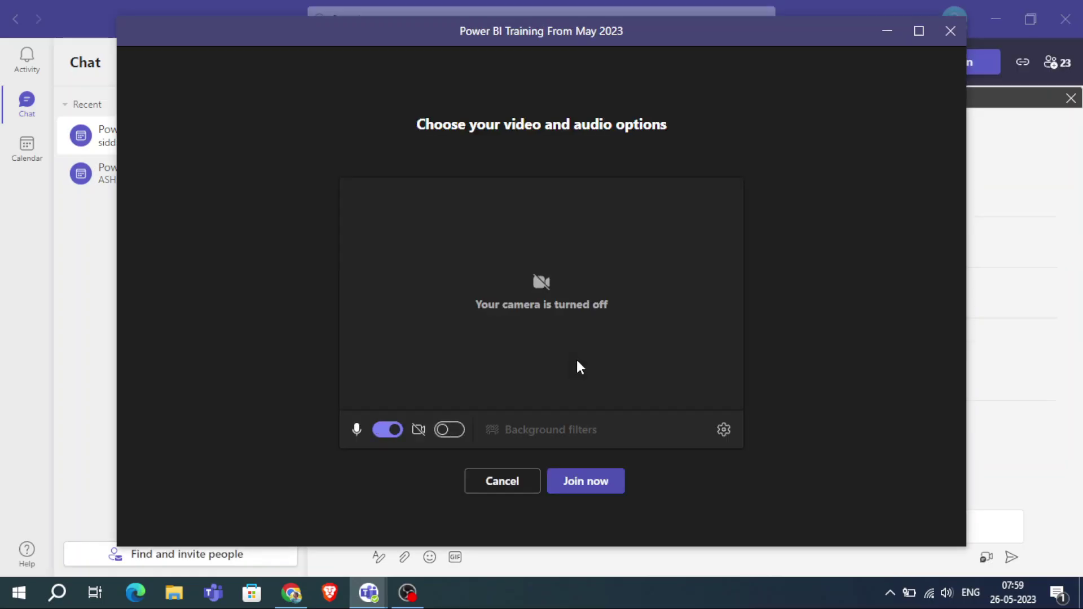
left_click(390, 431)
left_click(614, 479)
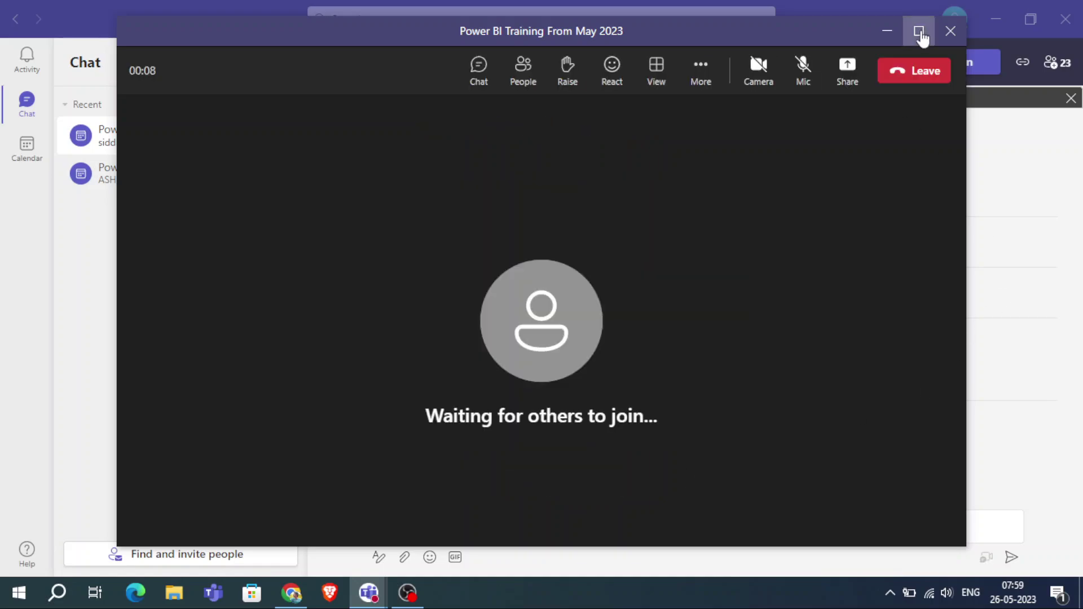
left_click(921, 31)
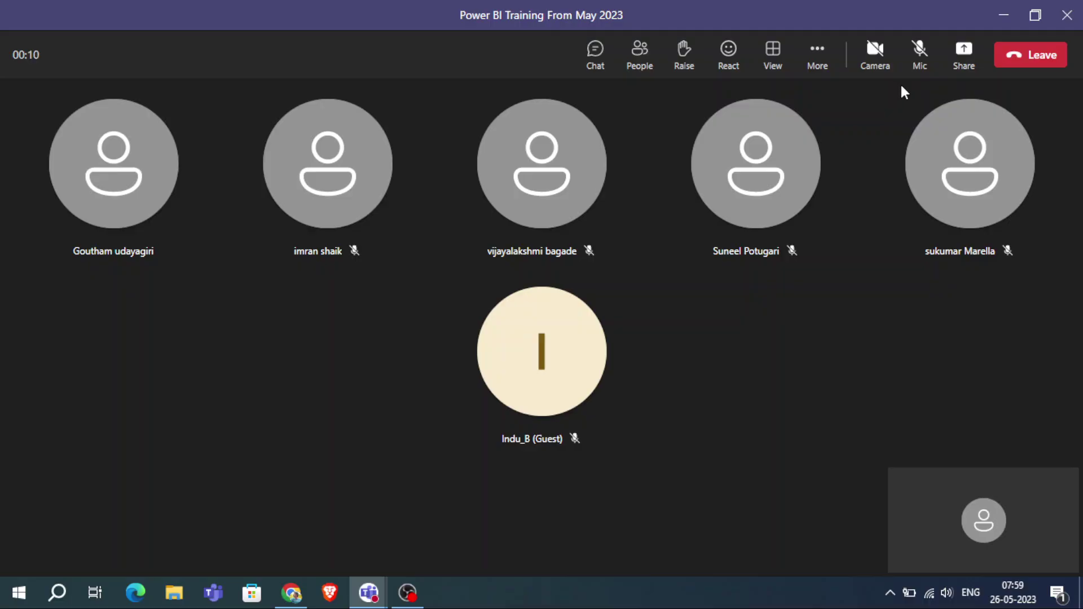
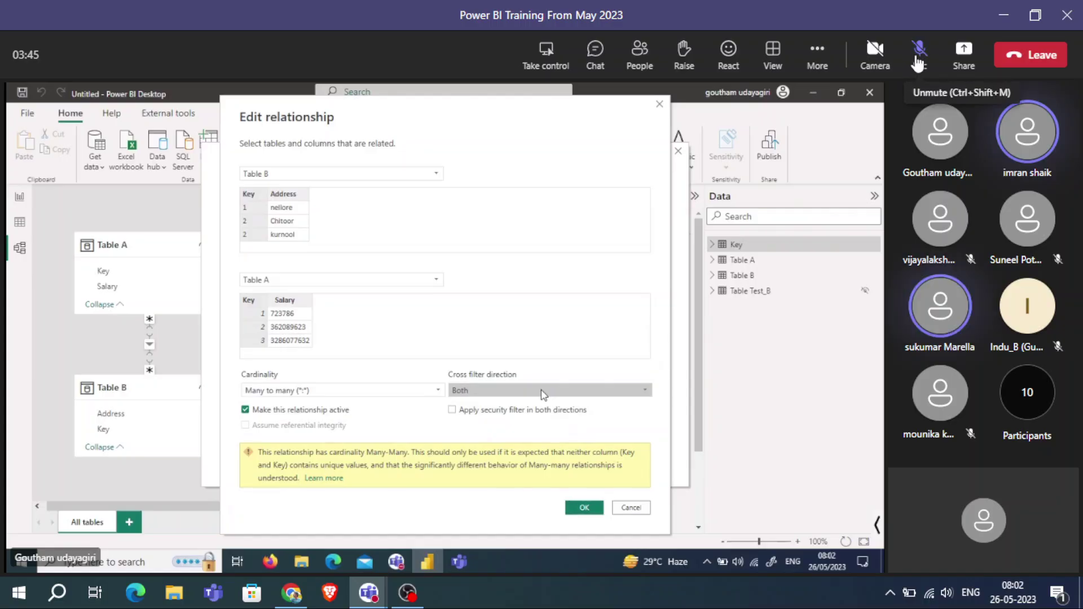
Review the cross filter direction options for the Table B to Table A relationship, keep Both, and close the relationship dialogs.
left_click(544, 390)
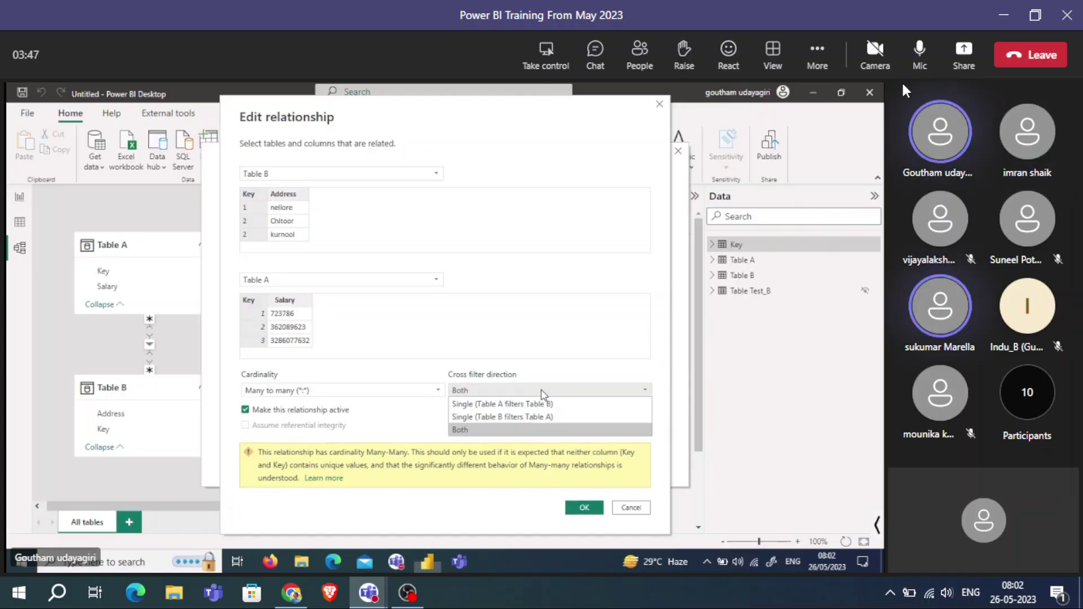
left_click(919, 53)
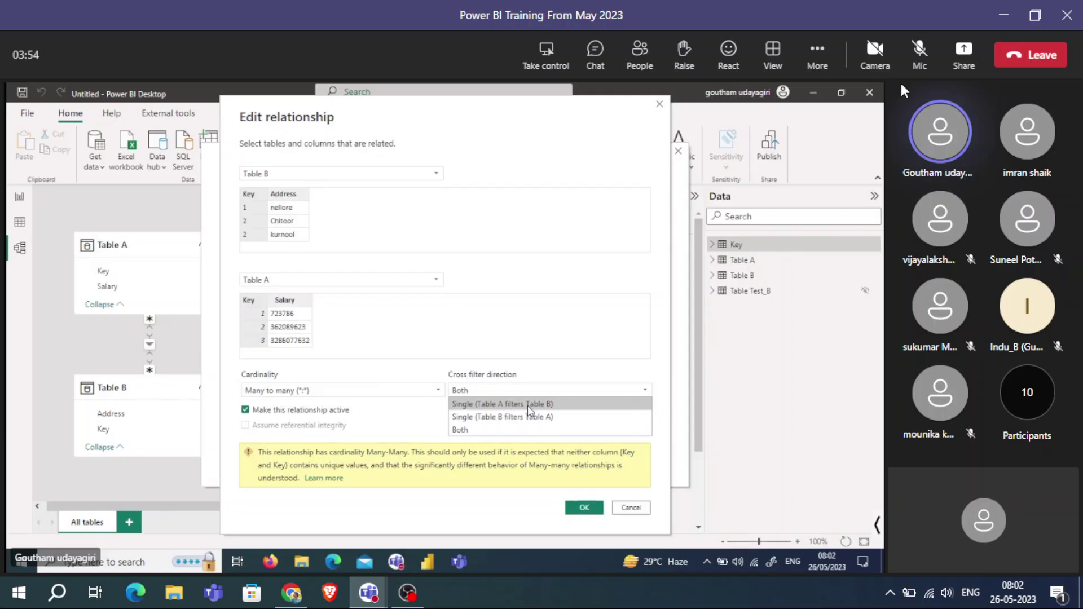
left_click(528, 404)
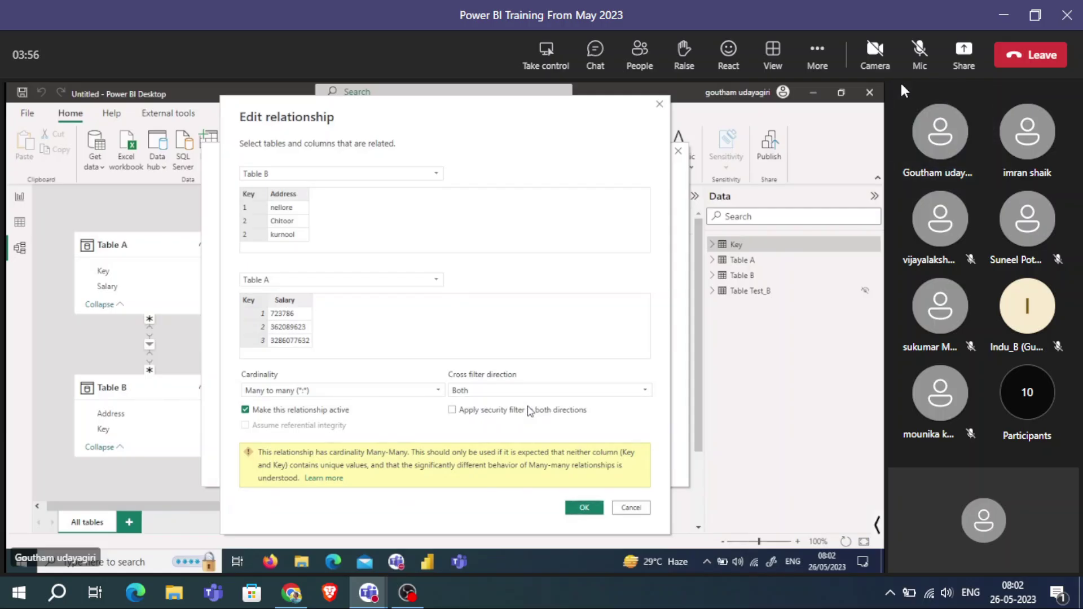
left_click(584, 507)
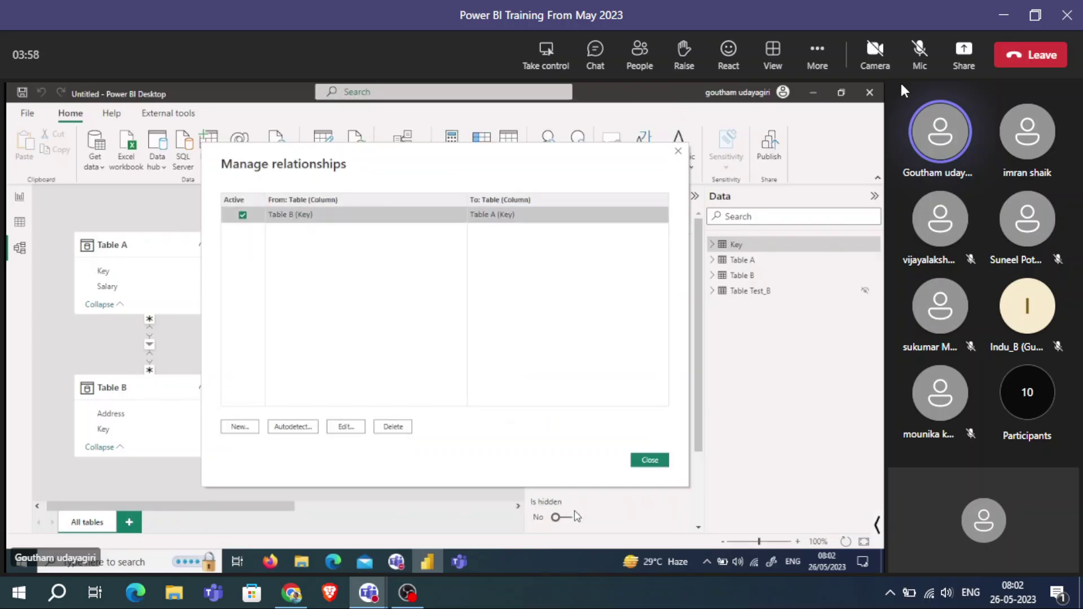
left_click(648, 460)
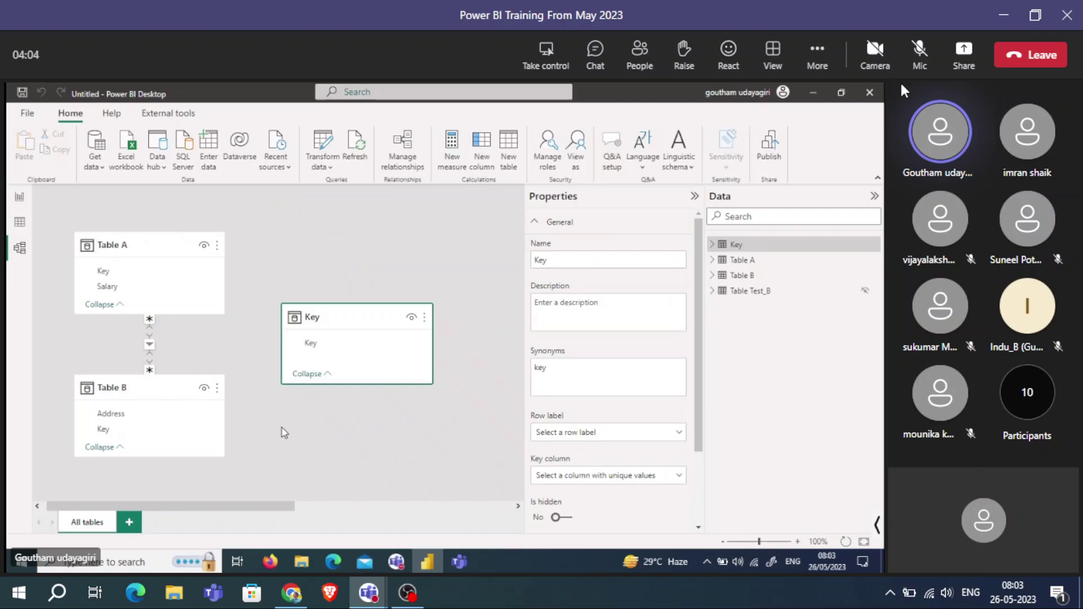
Return to the report view and add a blank third page to the report.
left_click(19, 198)
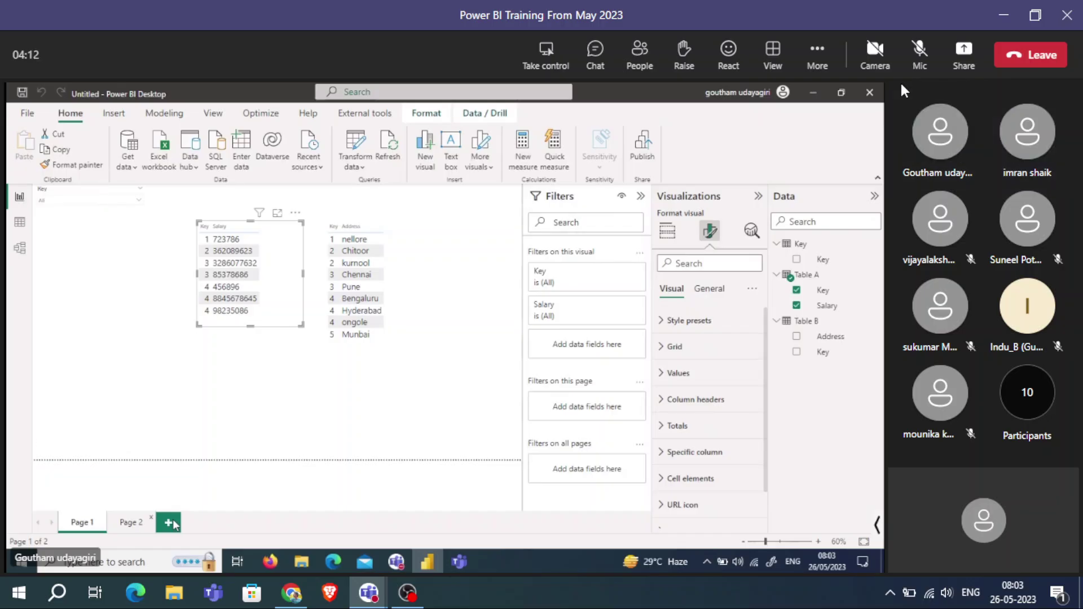
left_click(170, 522)
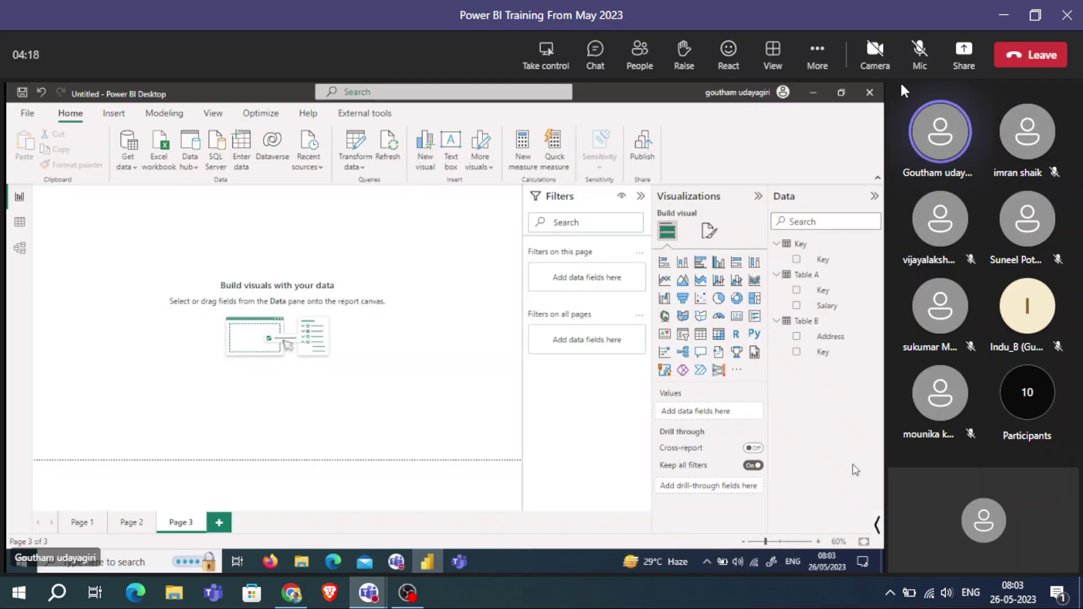
key("alt+Tab")
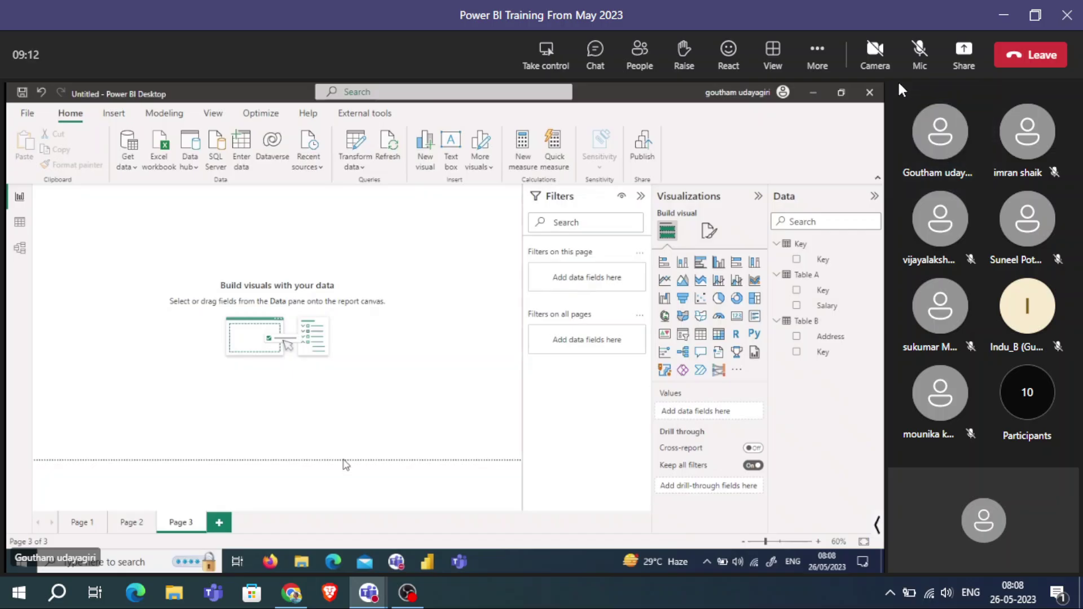
Unmute the meeting microphone to speak and mute it again when finished.
left_click(919, 68)
left_click(920, 53)
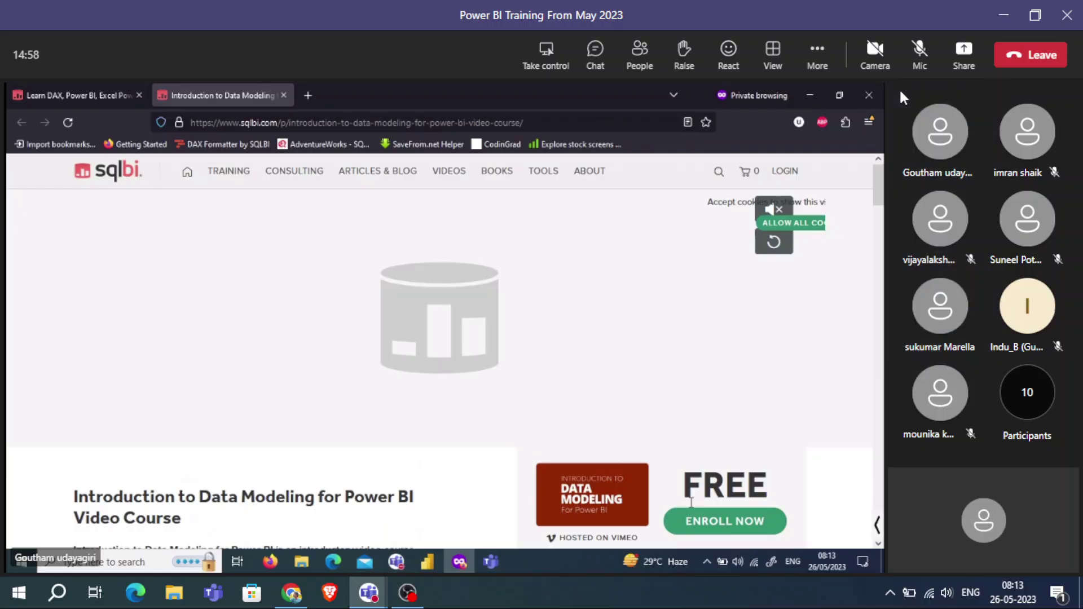
left_click(909, 55)
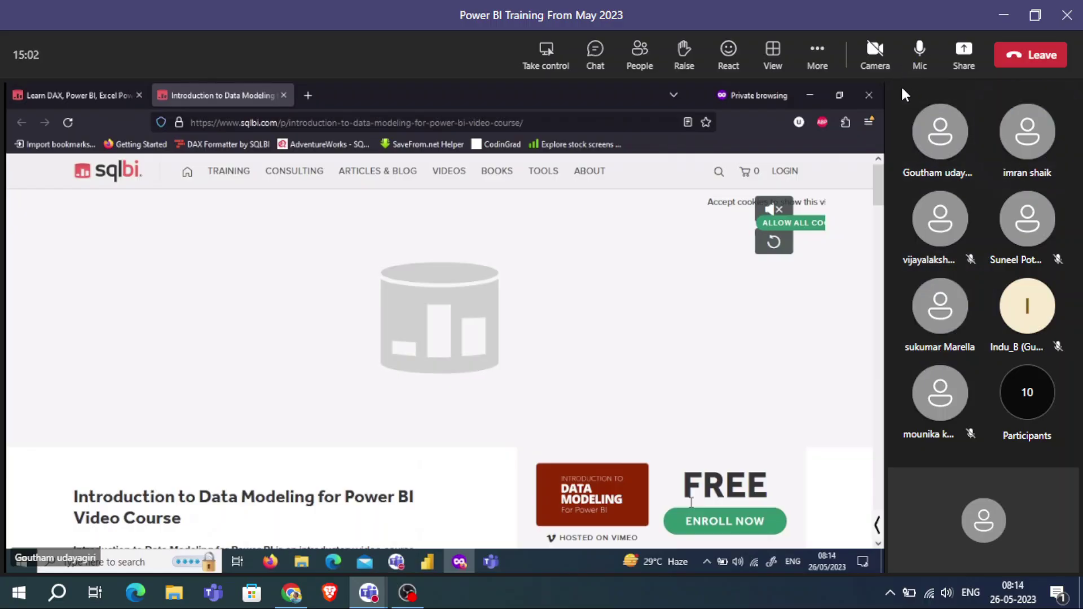
left_click(920, 55)
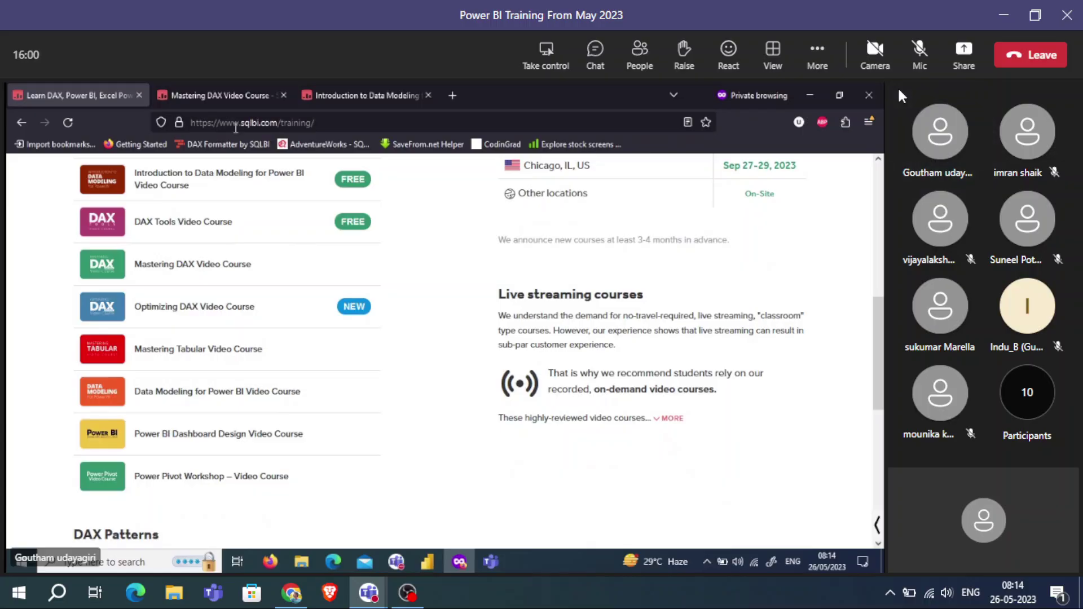
View the SQLBI Mastering DAX and Introduction to Data Modeling course pages, and switch back to Power BI Desktop.
left_click(241, 100)
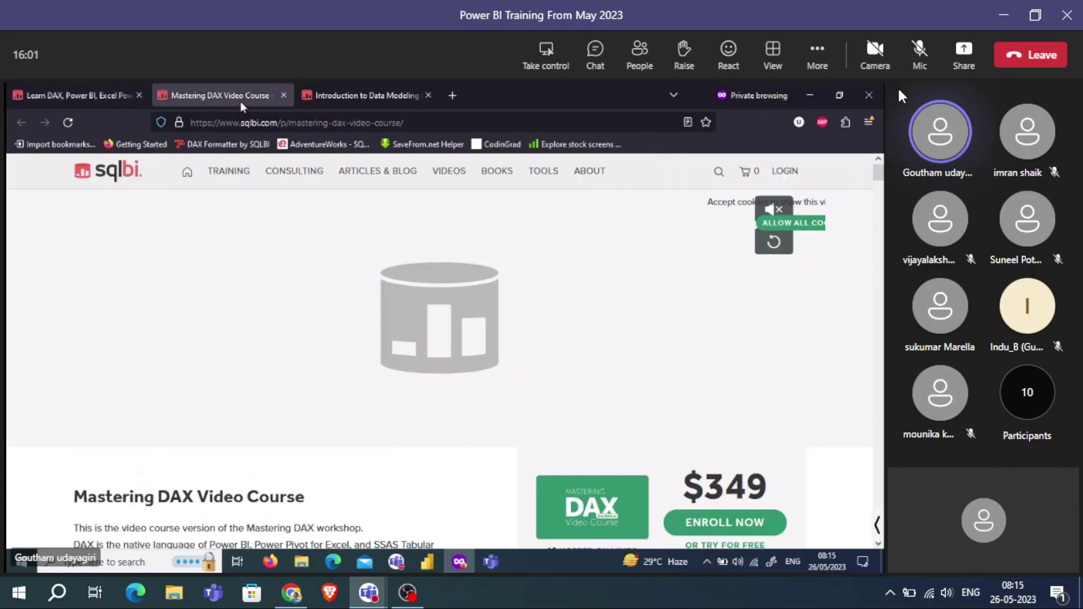
left_click(351, 100)
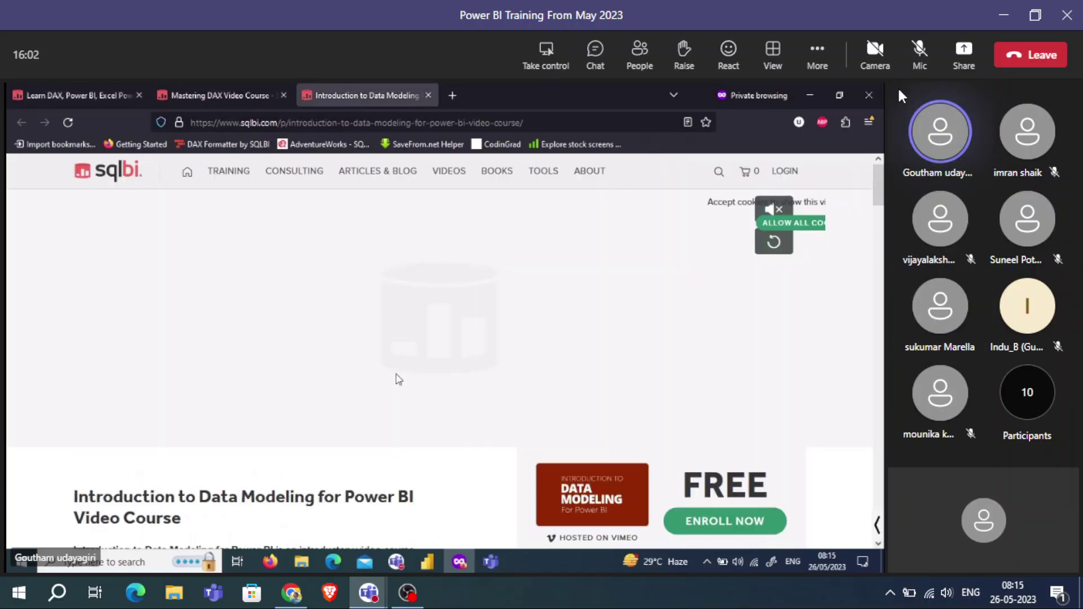
left_click(427, 561)
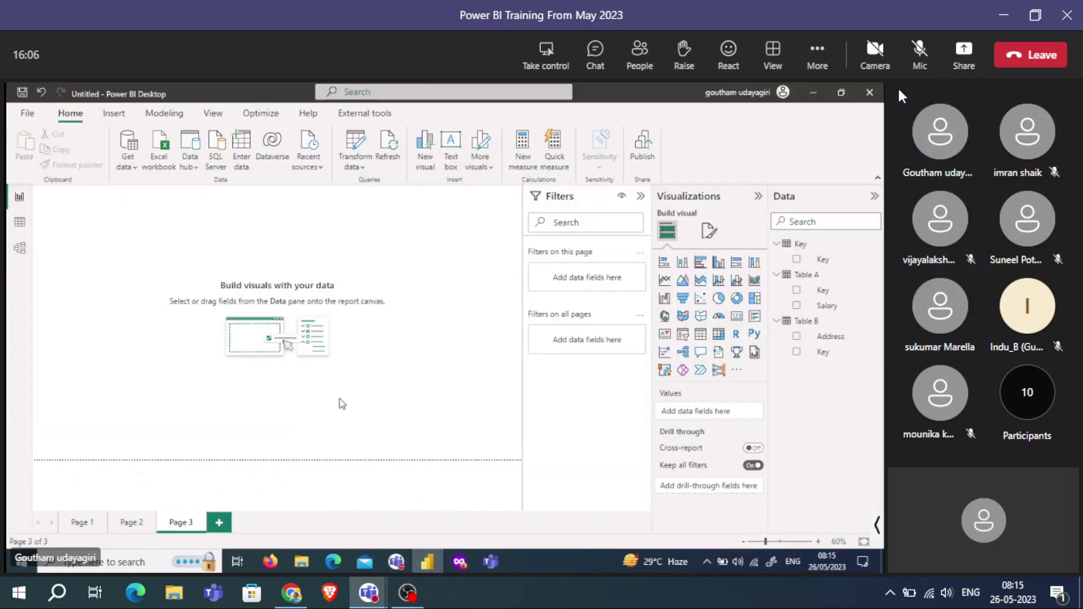
Handwrite DAX in red with an arrow pointing to it near the top of blank report Page 3 using the annotation pen.
left_click(877, 524)
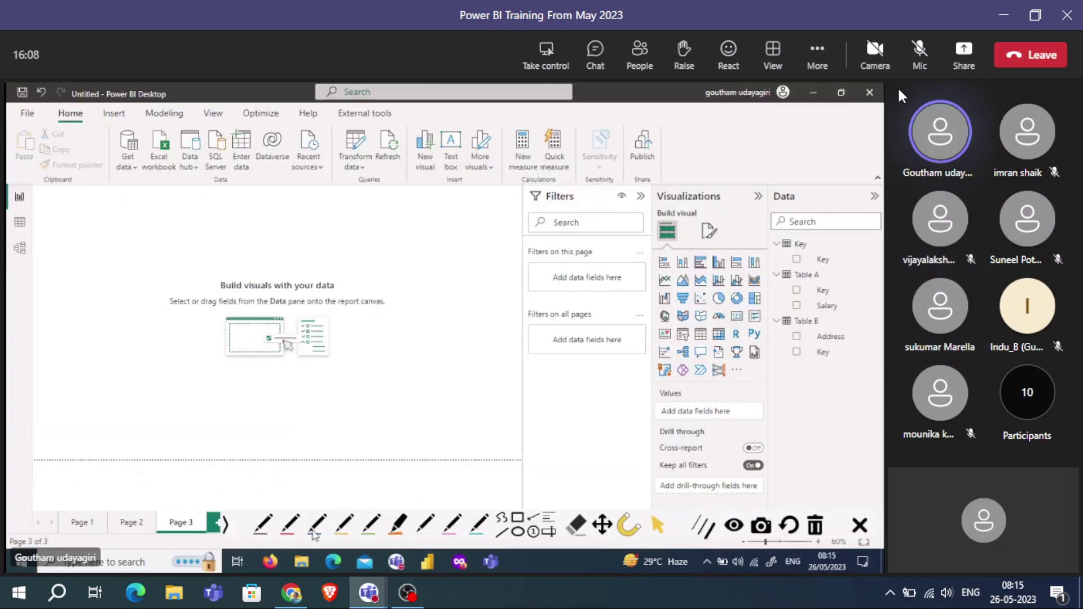
left_click(226, 525)
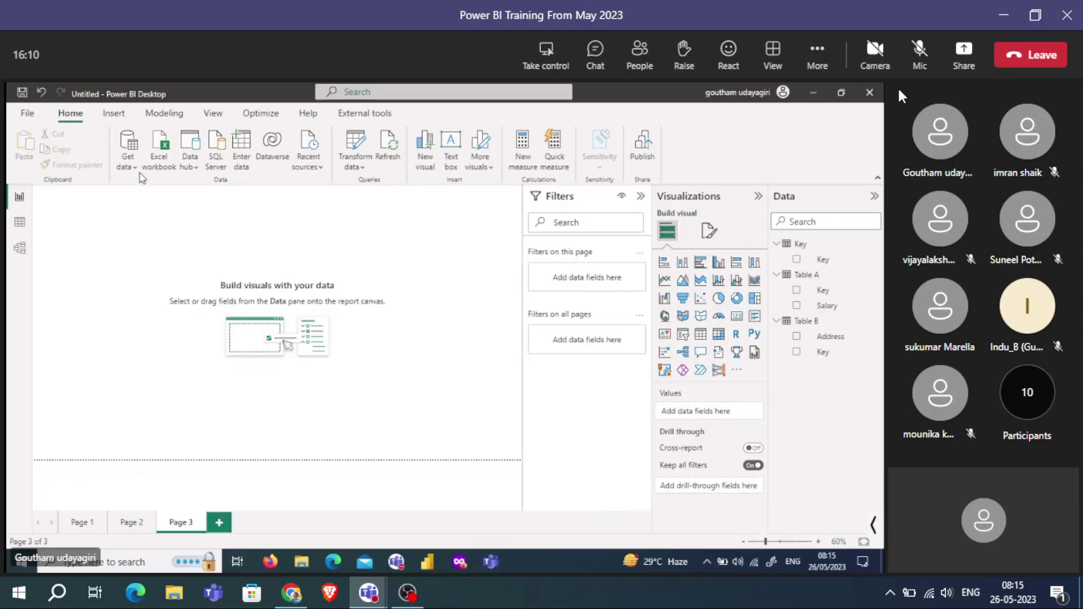
mouse_move(163, 222)
left_mouse_down()
mouse_move(193, 231)
mouse_move(223, 223)
left_mouse_up()
mouse_move(243, 211)
left_mouse_down()
mouse_move(230, 226)
mouse_move(297, 223)
left_mouse_up()
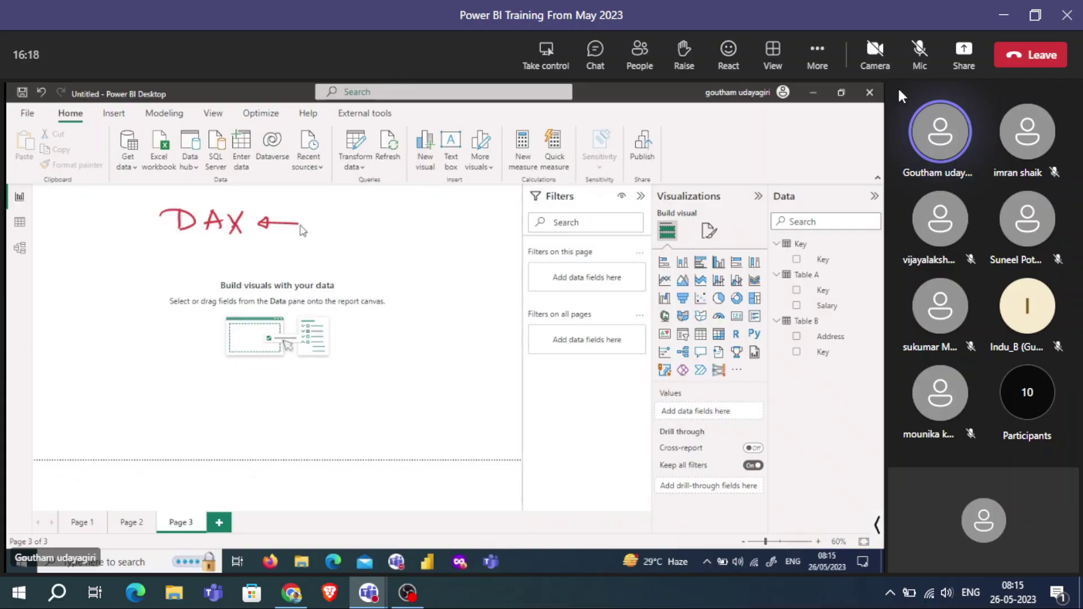
left_click_drag(316, 214, 352, 210)
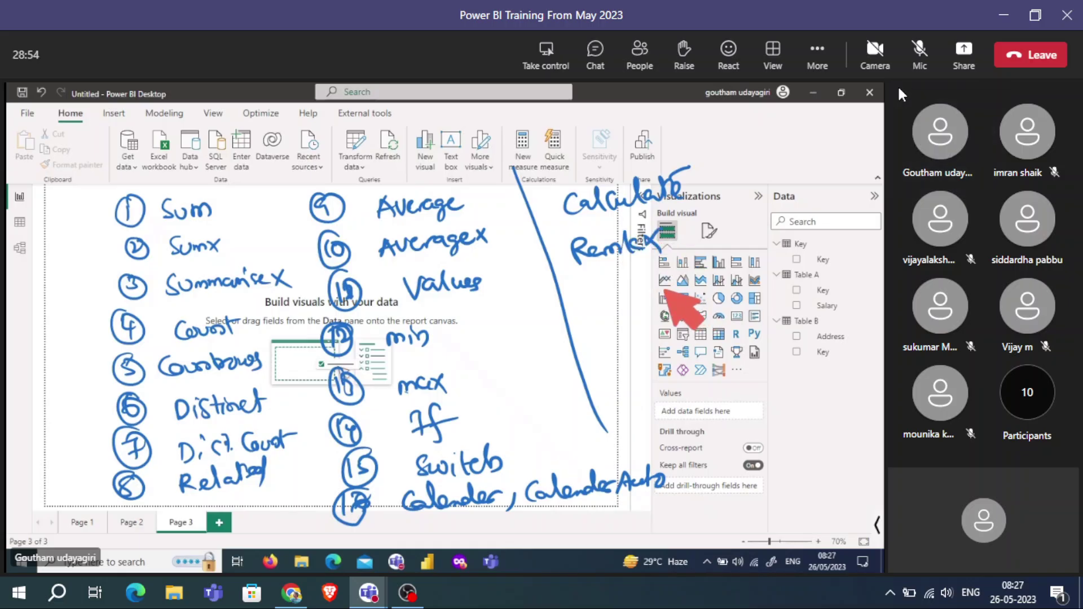
Unmute the meeting microphone for each spoken reply during the DAX function and dashboard discussion, muting it after every reply.
left_click(919, 66)
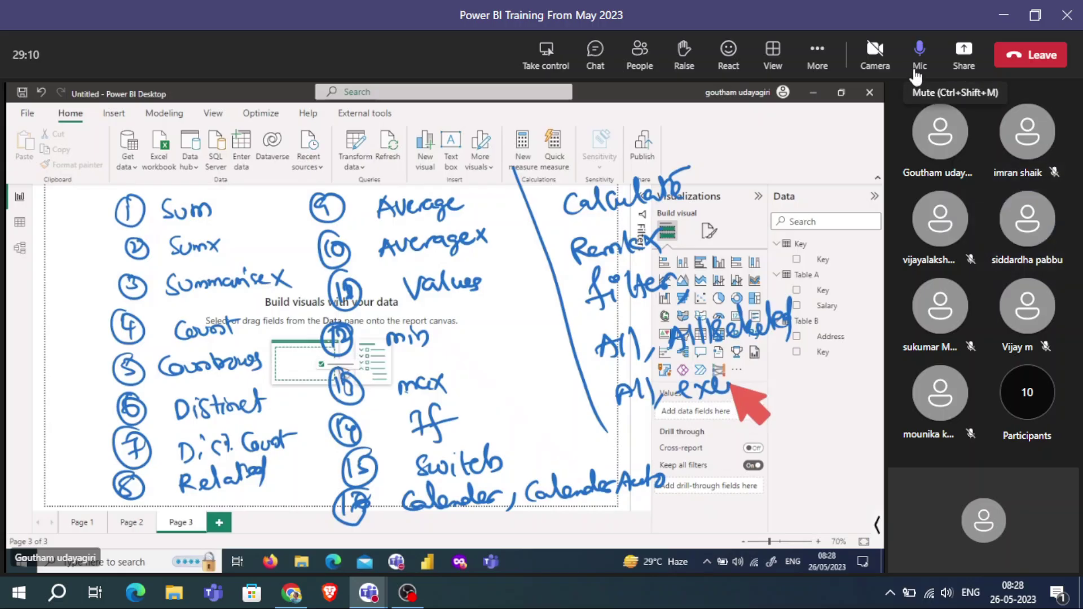
left_click(911, 73)
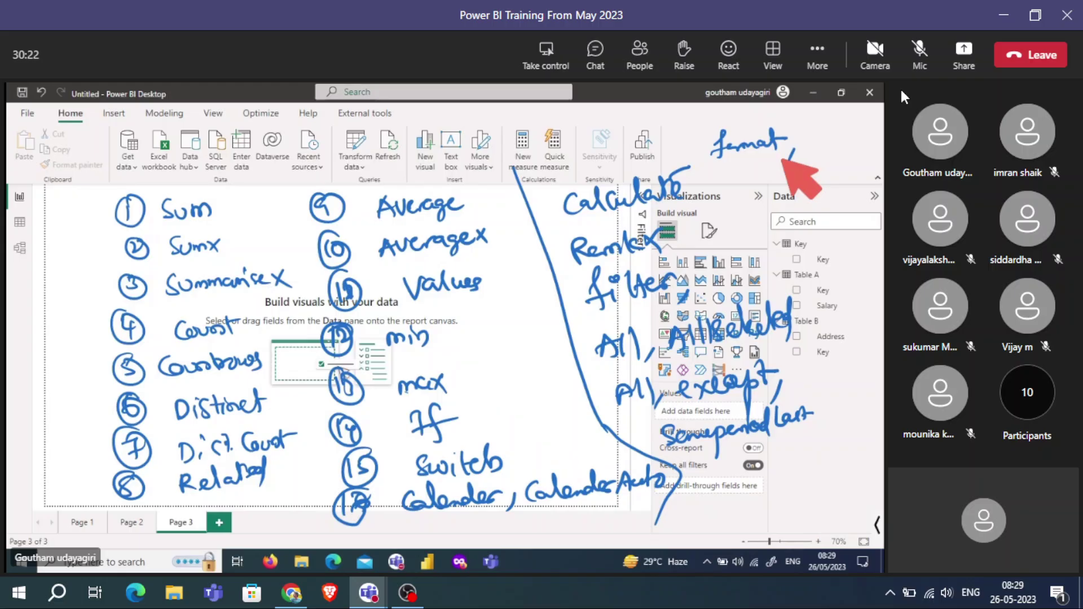
left_click(915, 71)
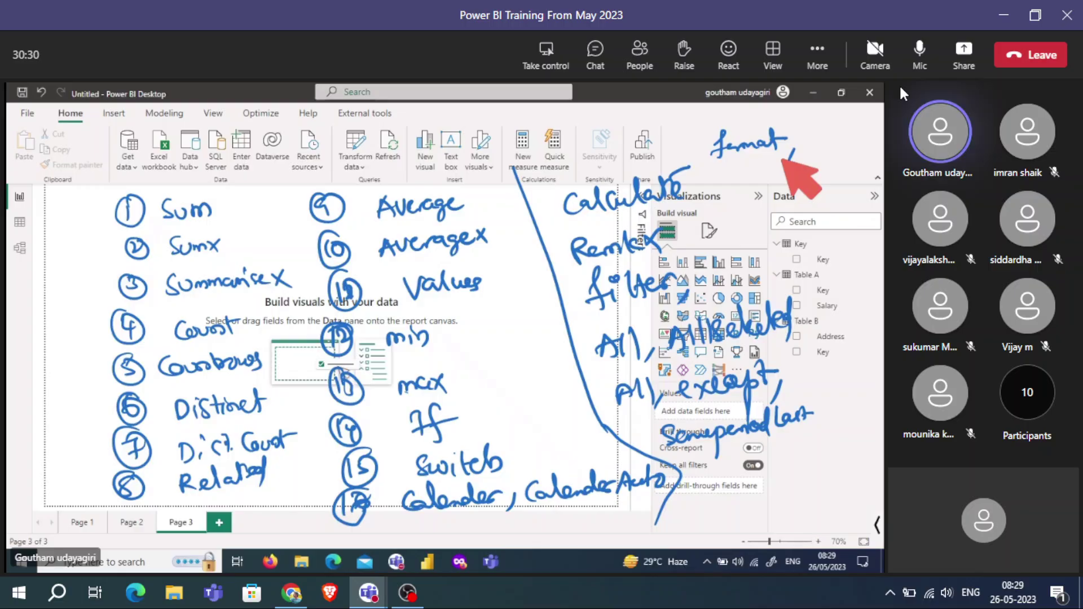
left_click(919, 50)
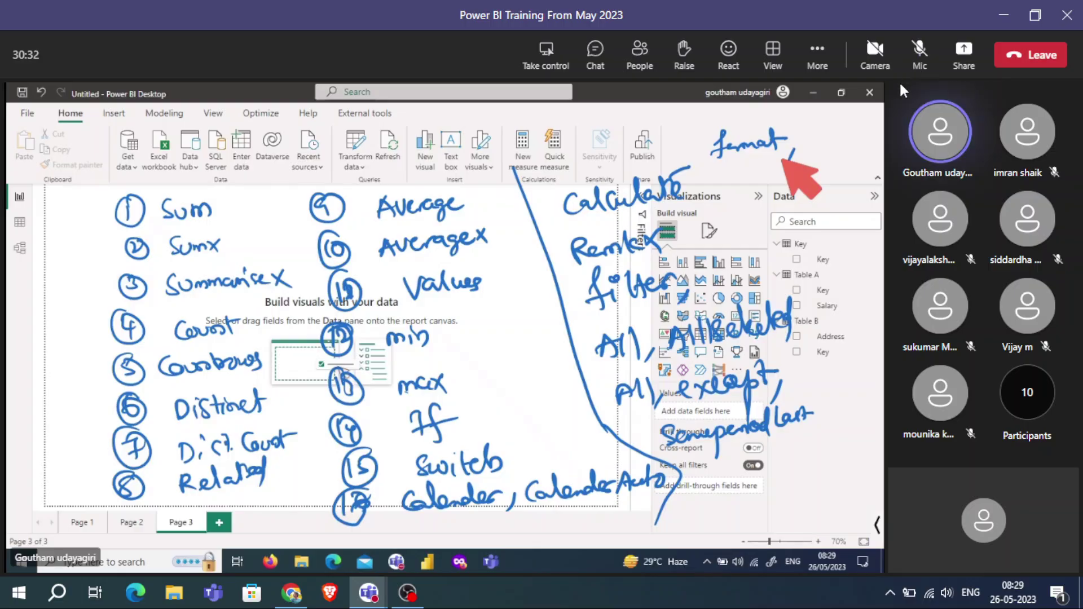
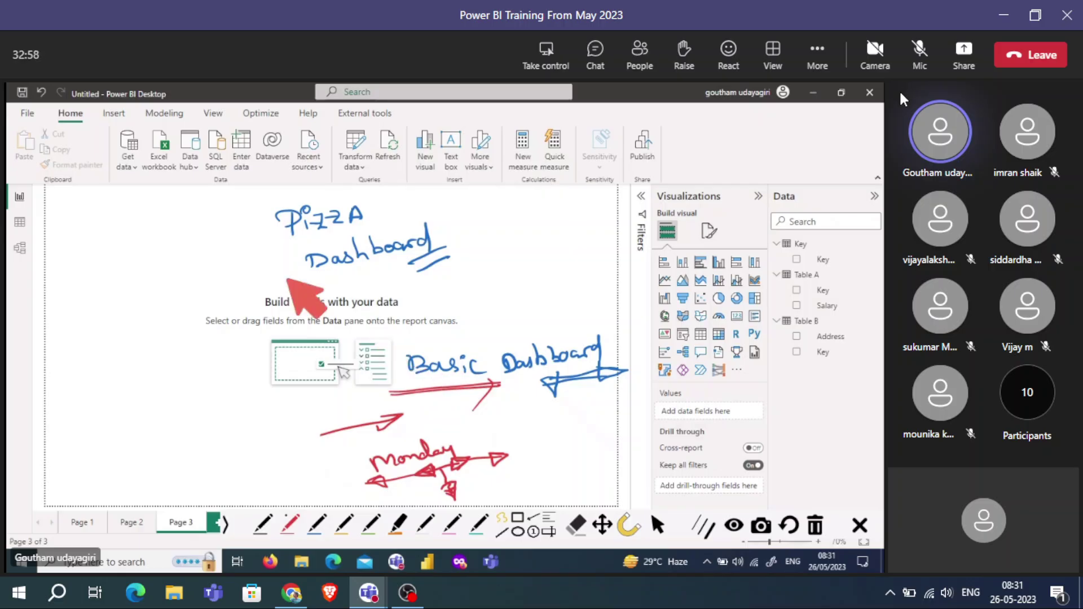
left_click(919, 57)
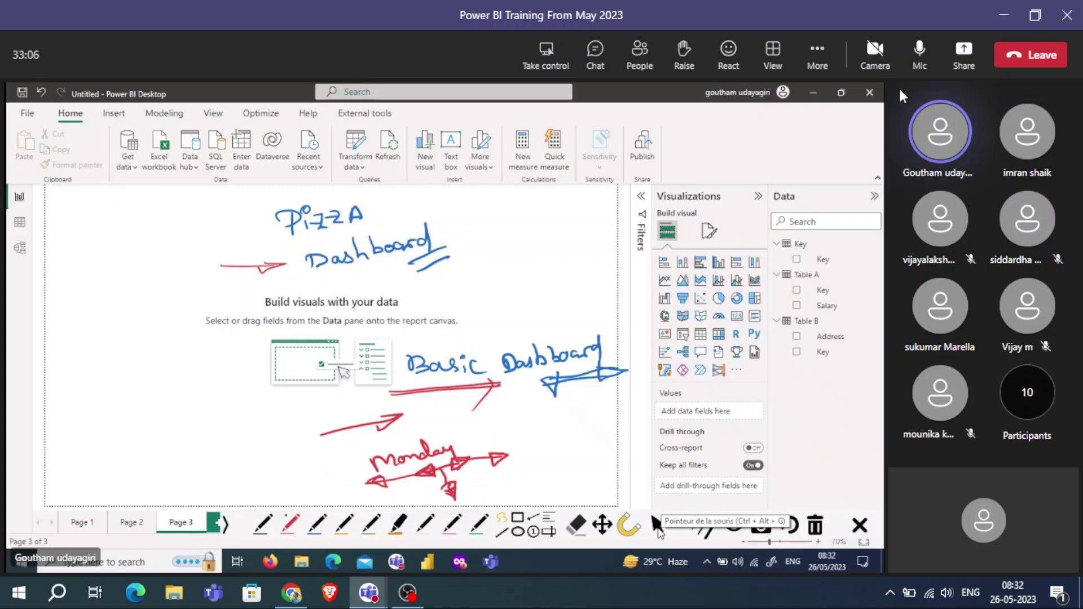
left_click(919, 57)
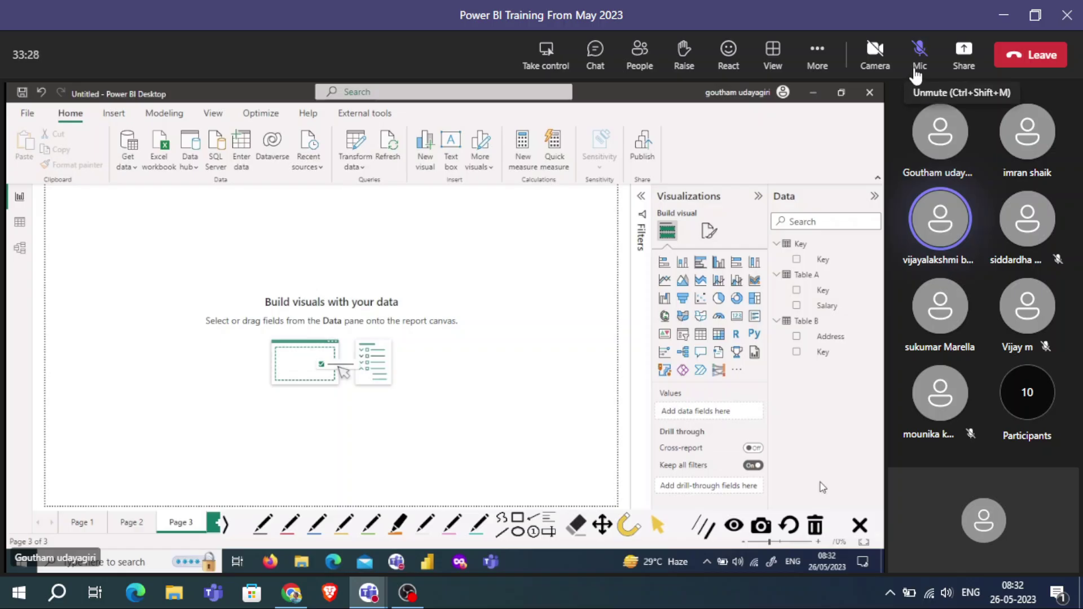
left_click(919, 54)
left_click(919, 54)
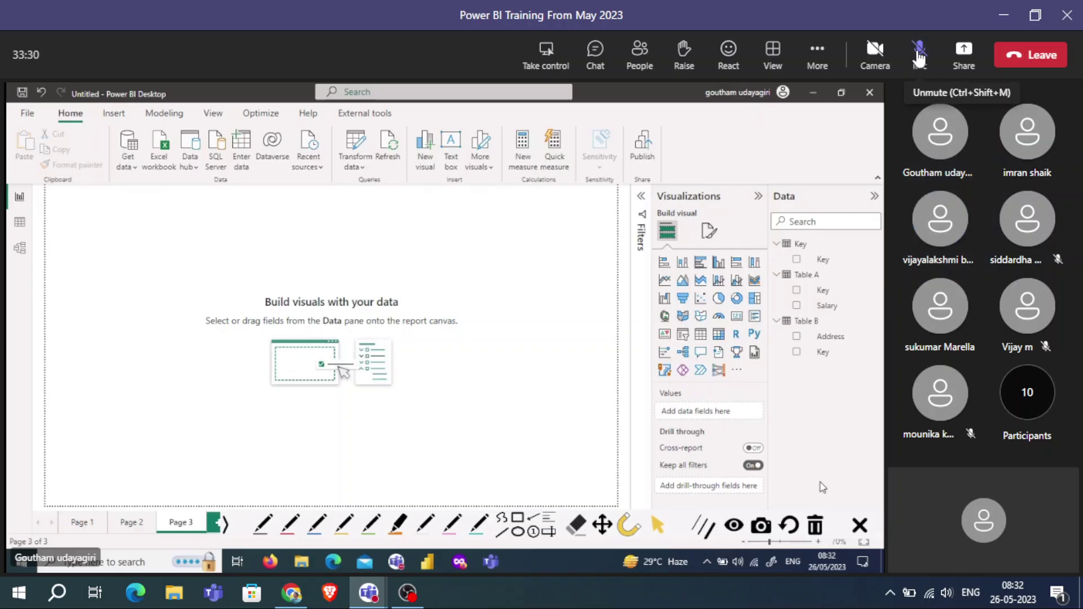
left_click(920, 54)
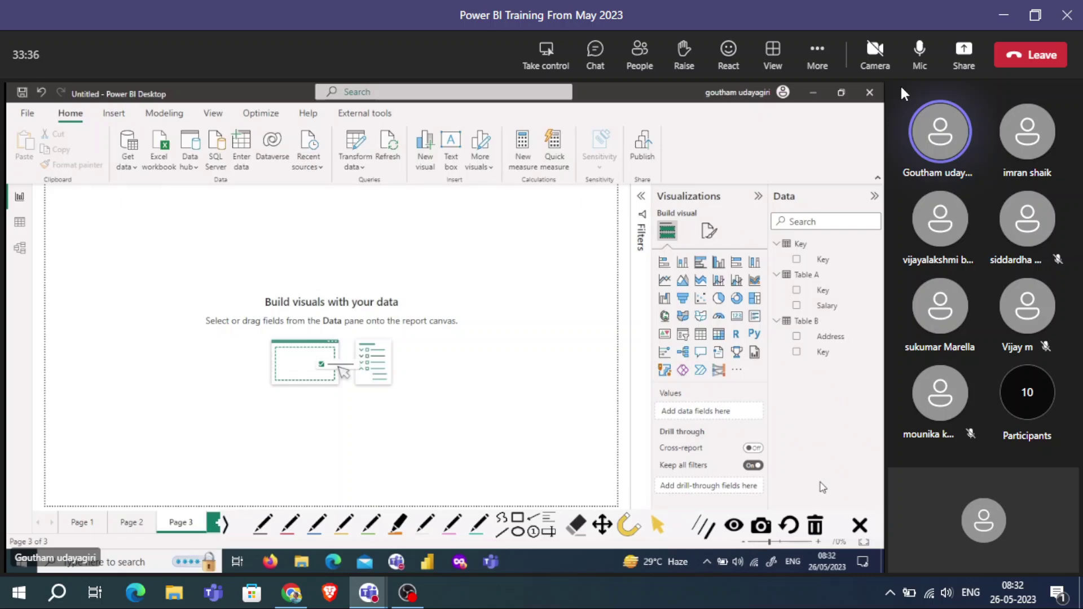
left_click(920, 57)
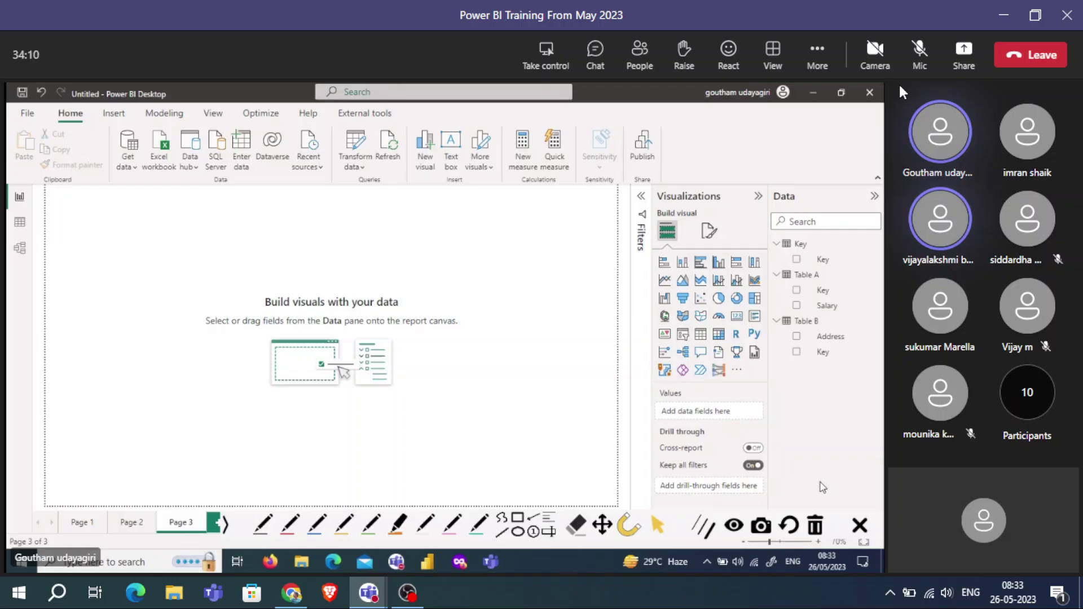
key("ctrl+shift+m")
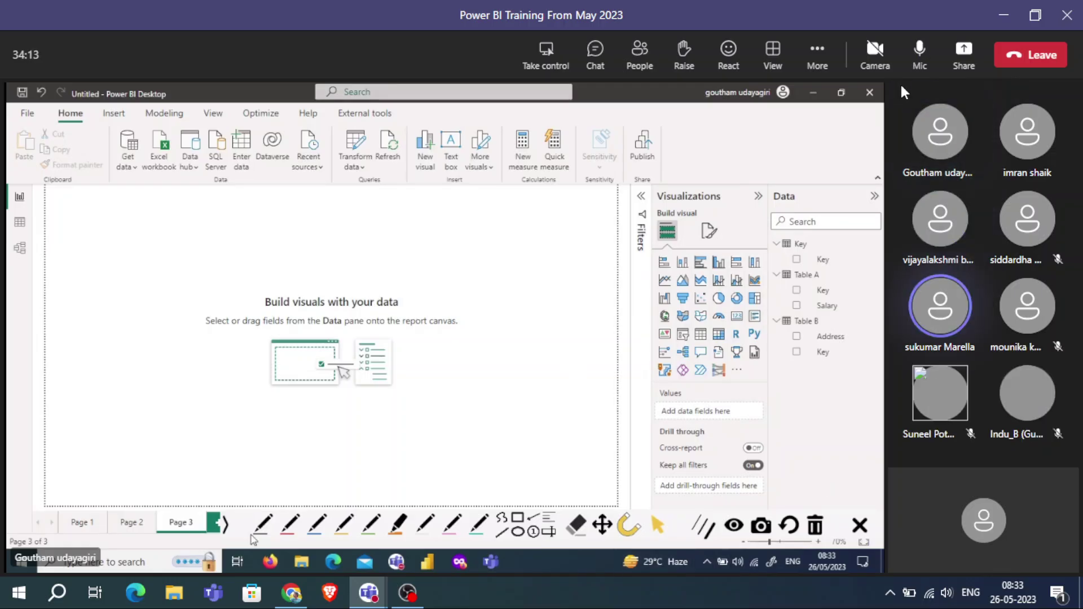
left_click(920, 50)
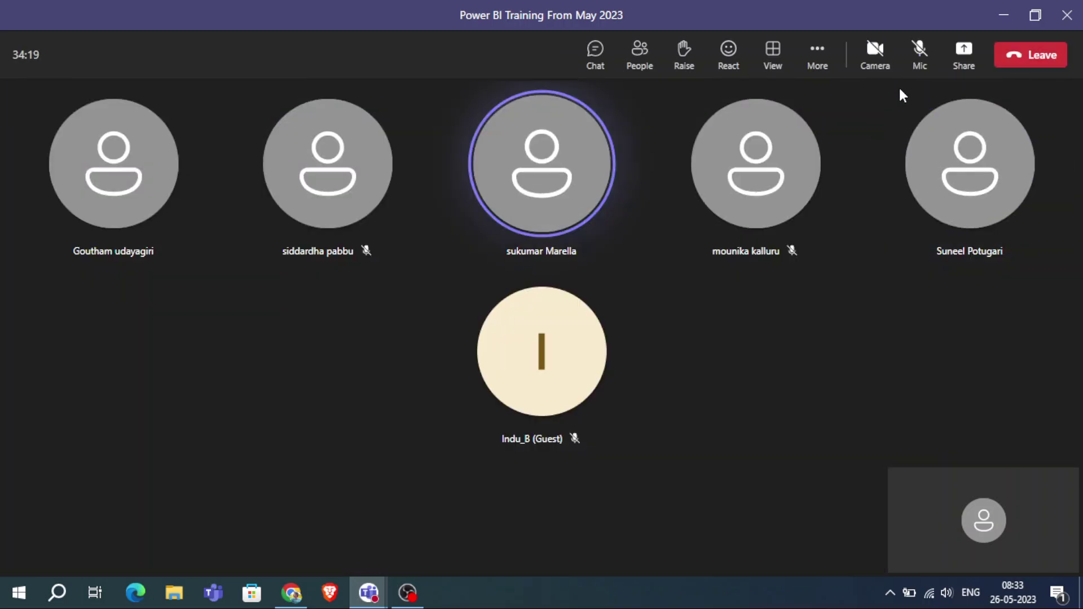
Leave the Power BI training meeting and switch to OBS.
left_click(1030, 54)
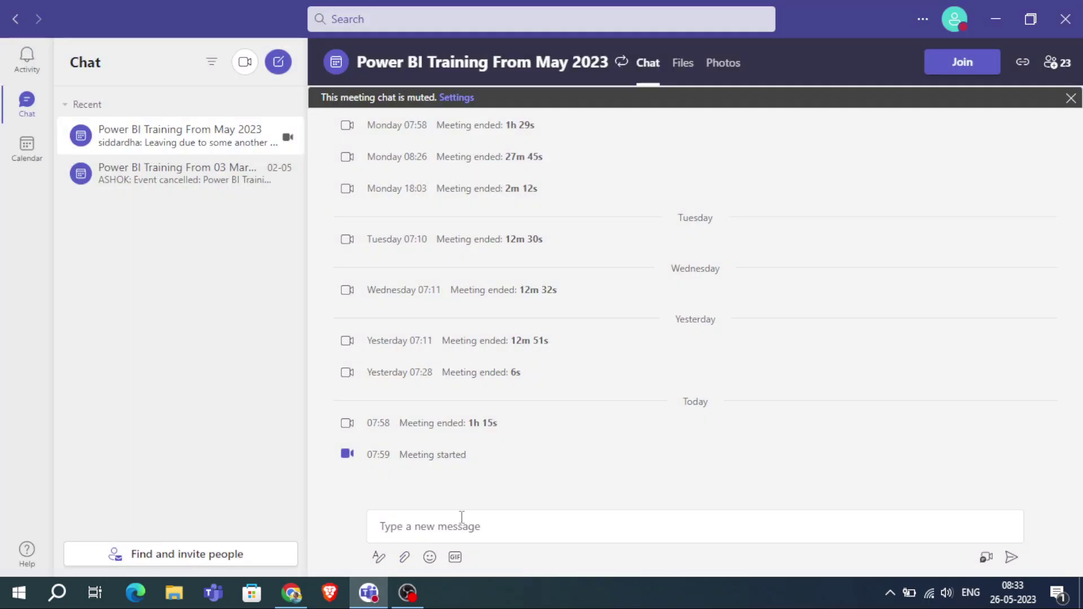
left_click(407, 592)
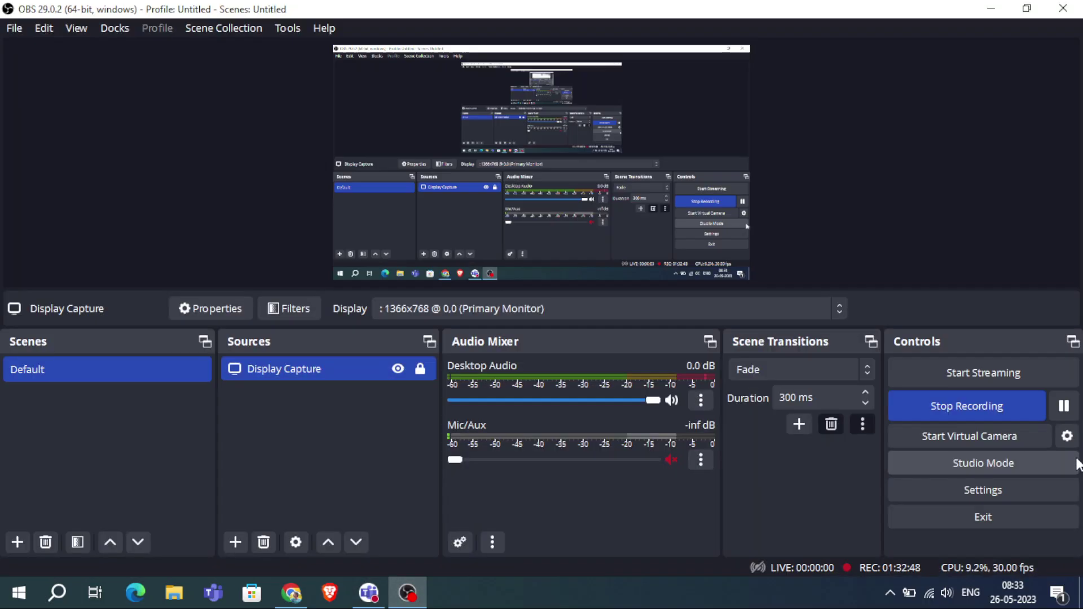